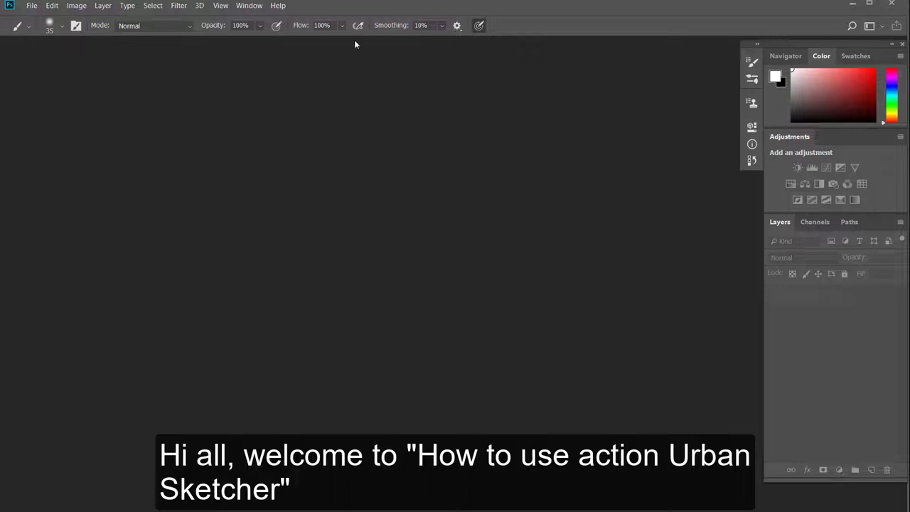
# Show the Actions panel and load Urban Brushes.abr, Urban Patterns.pat and Urban Sketcher.atn
pyautogui.click(246, 9)
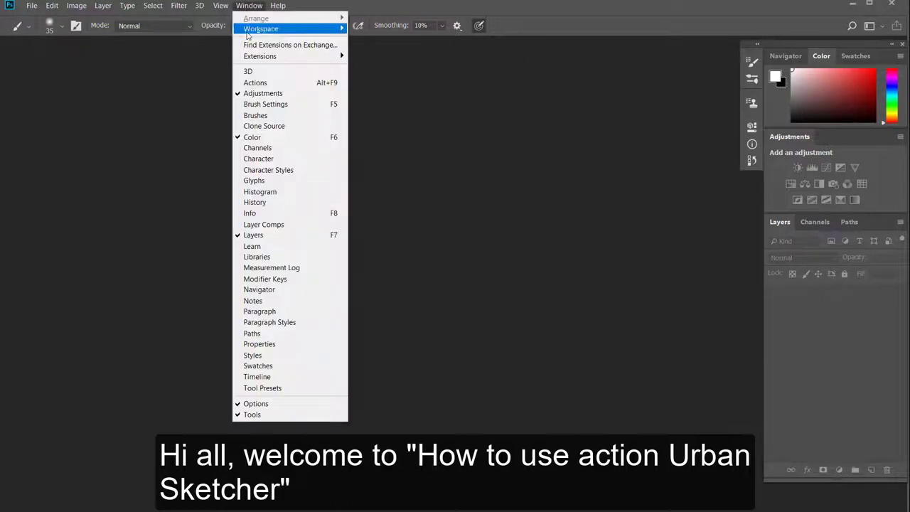
pyautogui.click(254, 84)
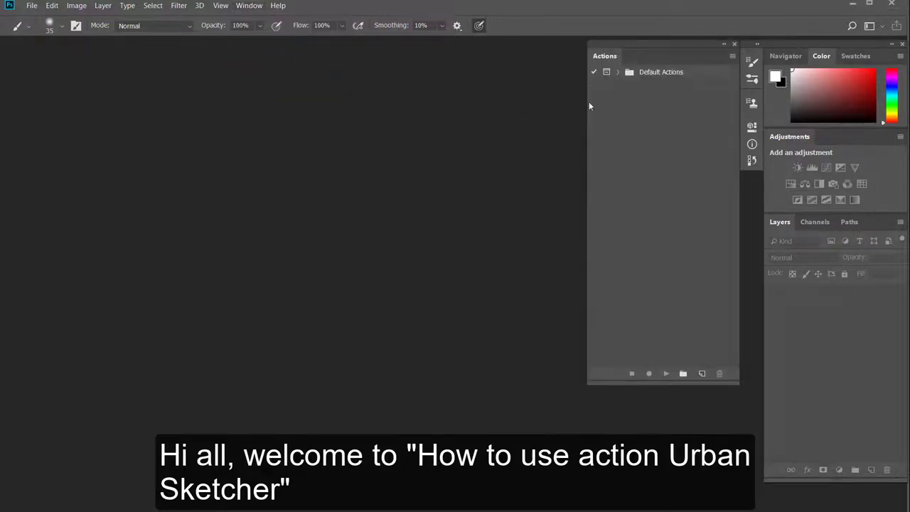
pyautogui.click(32, 5)
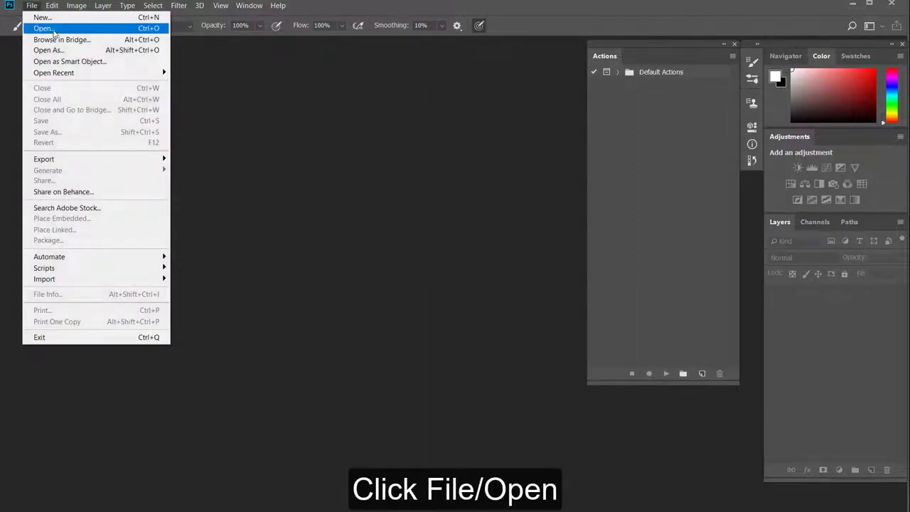
pyautogui.click(67, 32)
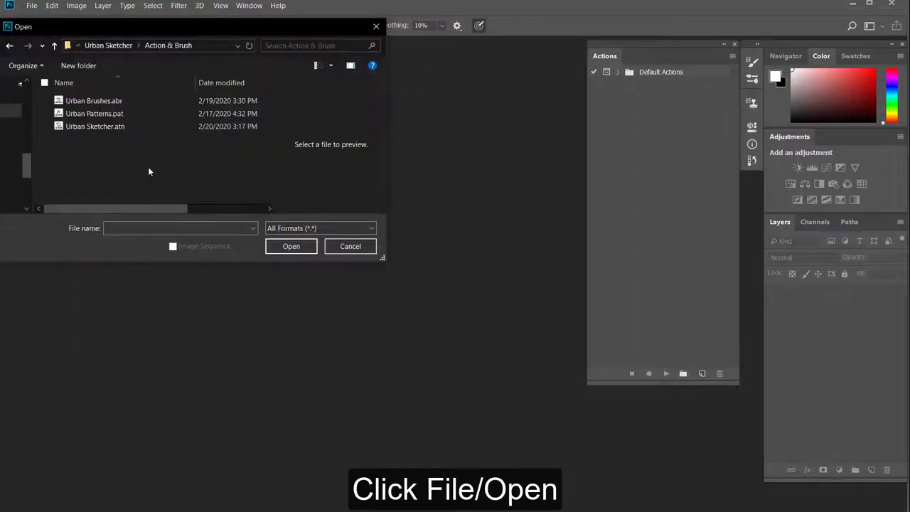
pyautogui.moveTo(164, 158); pyautogui.dragTo(73, 84)
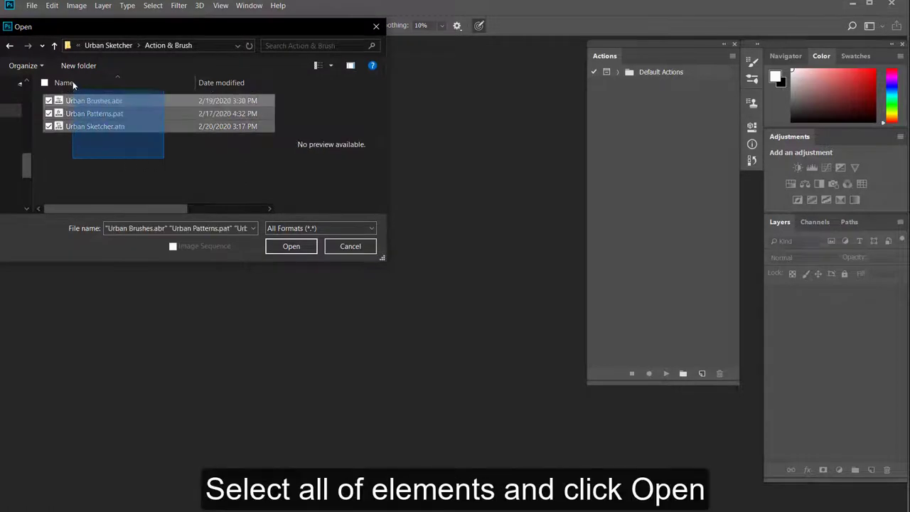
pyautogui.click(286, 247)
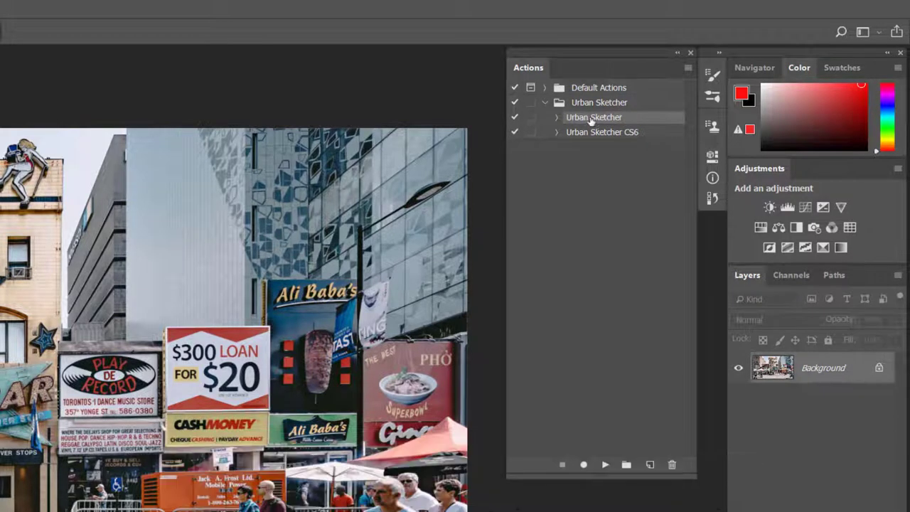
# Select the Urban Sketcher action, paint red on a new layer with a 675 px brush, and play it
pyautogui.click(594, 133)
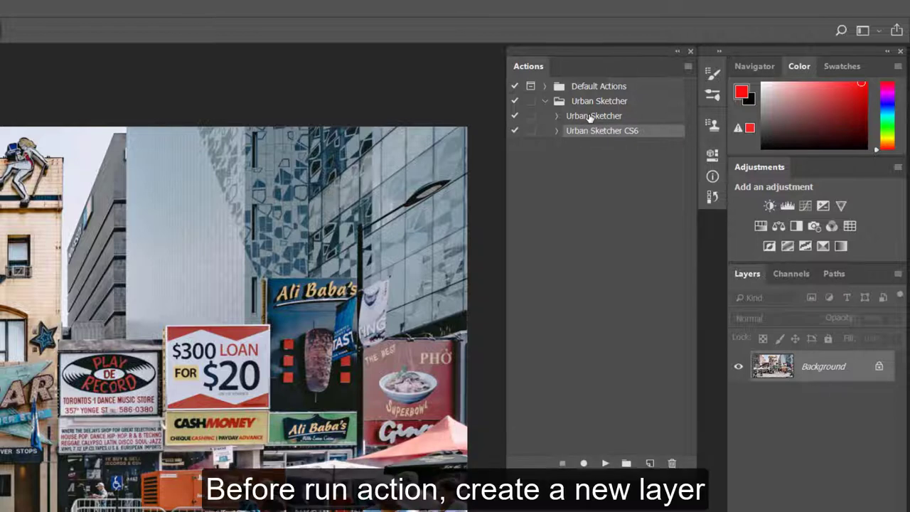
pyautogui.click(590, 118)
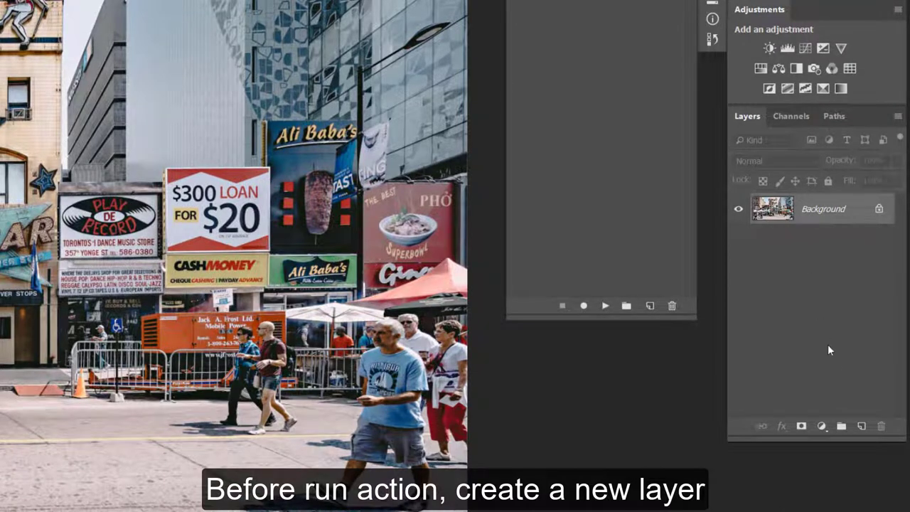
pyautogui.click(862, 427)
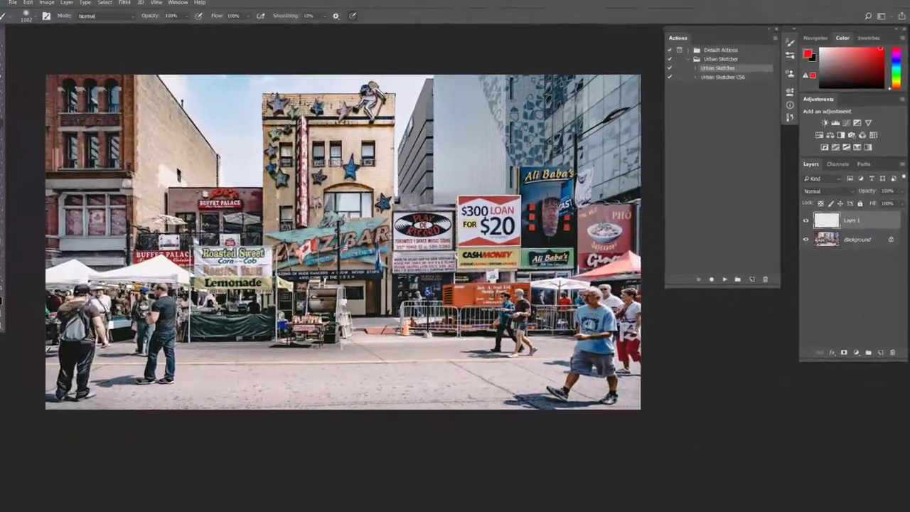
pyautogui.rightClick(335, 213)
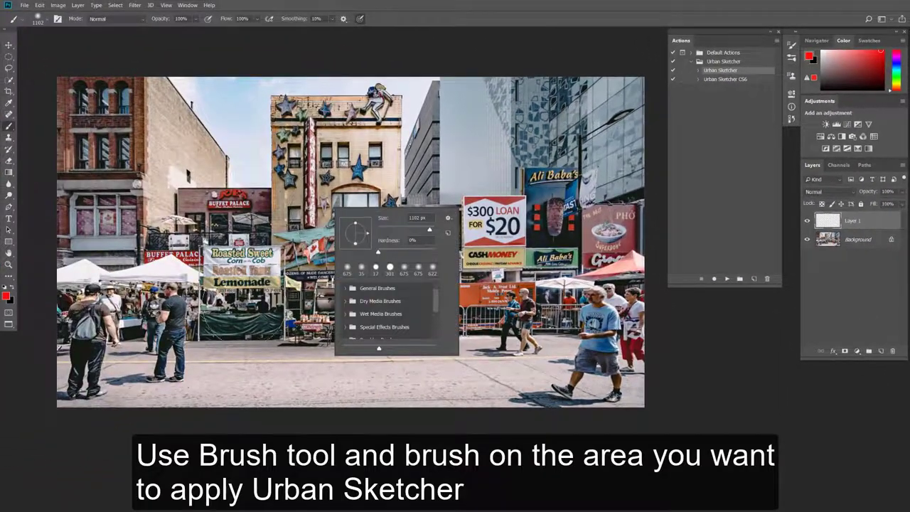
pyautogui.click(347, 268)
pyautogui.moveTo(271, 149)
pyautogui.mouseDown()
pyautogui.moveTo(138, 213)
pyautogui.moveTo(370, 163)
pyautogui.moveTo(590, 341)
pyautogui.moveTo(640, 299)
pyautogui.mouseUp()
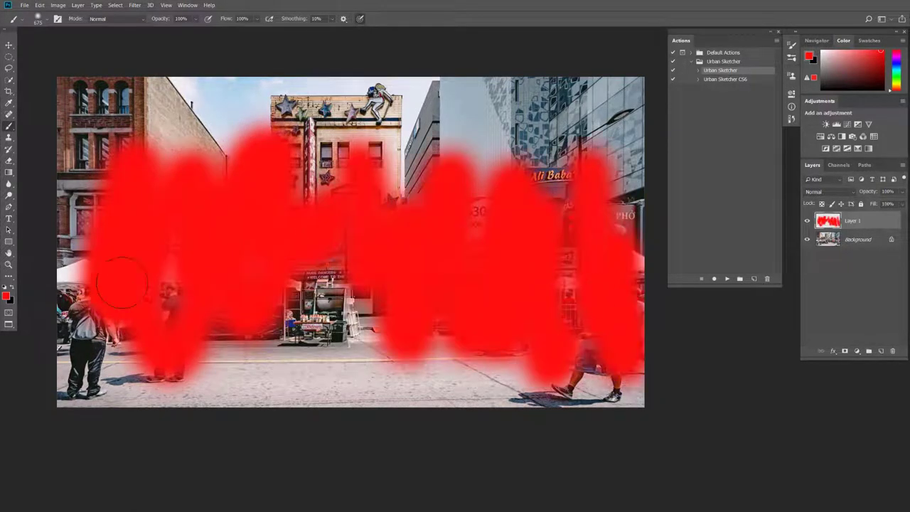
pyautogui.moveTo(85, 270)
pyautogui.mouseDown()
pyautogui.moveTo(213, 217)
pyautogui.moveTo(341, 355)
pyautogui.mouseUp()
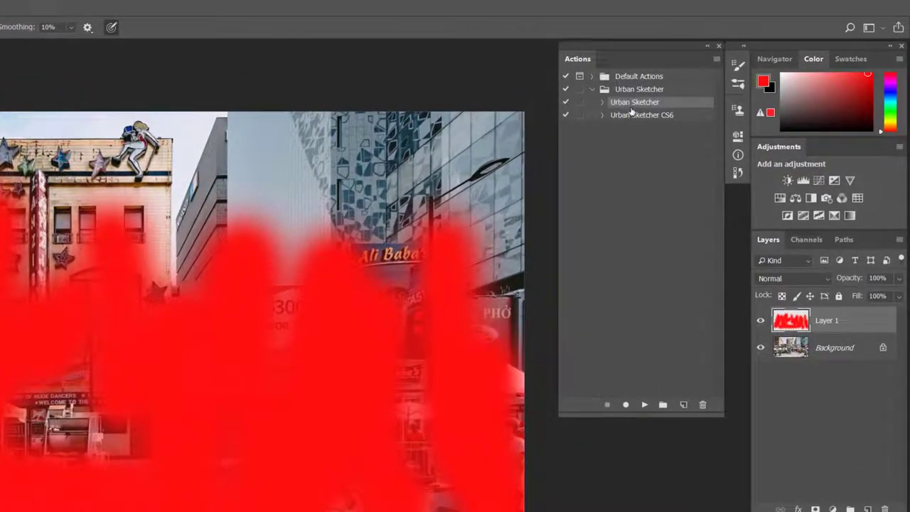
pyautogui.click(645, 403)
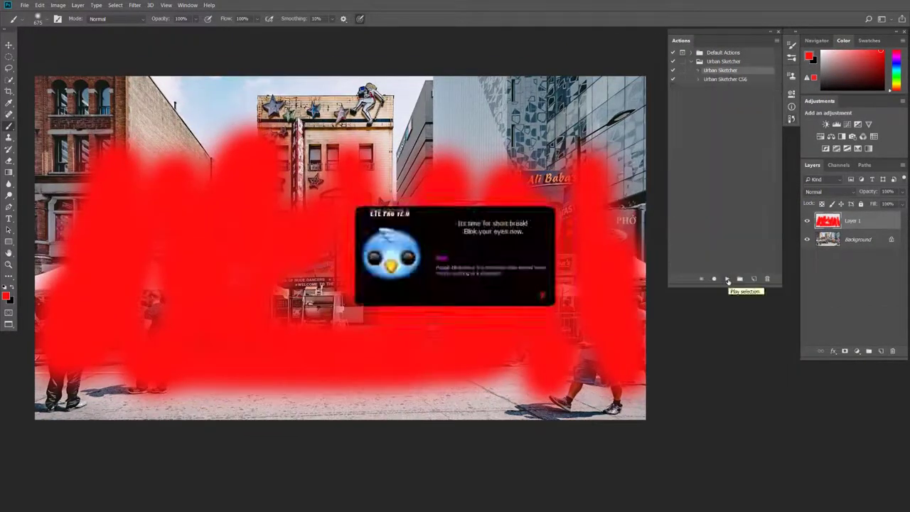
# Confirm the action message, paint red over the second street photo on a new layer, and run Urban Sketcher
pyautogui.press('Return')
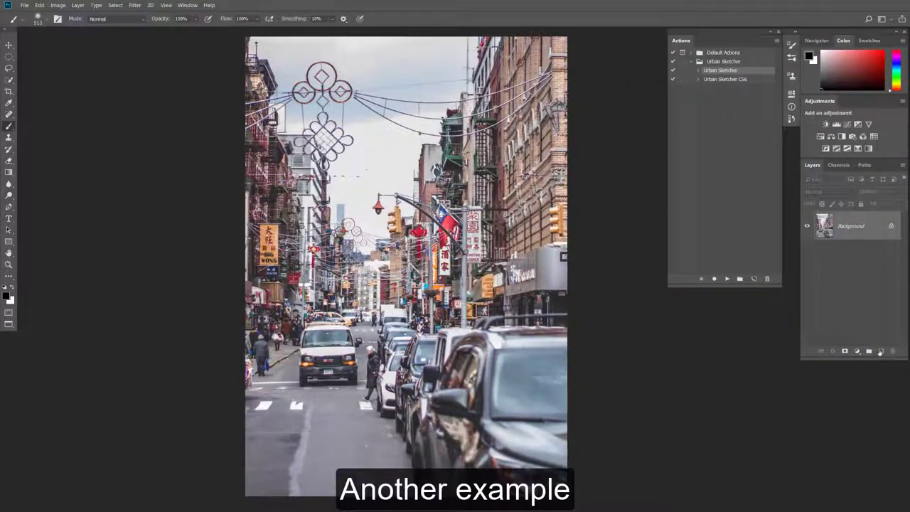
pyautogui.click(881, 352)
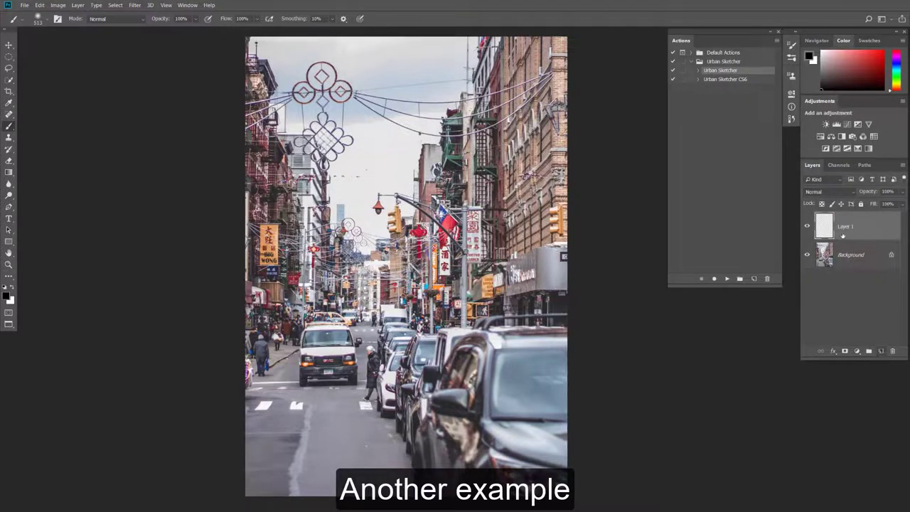
pyautogui.click(880, 54)
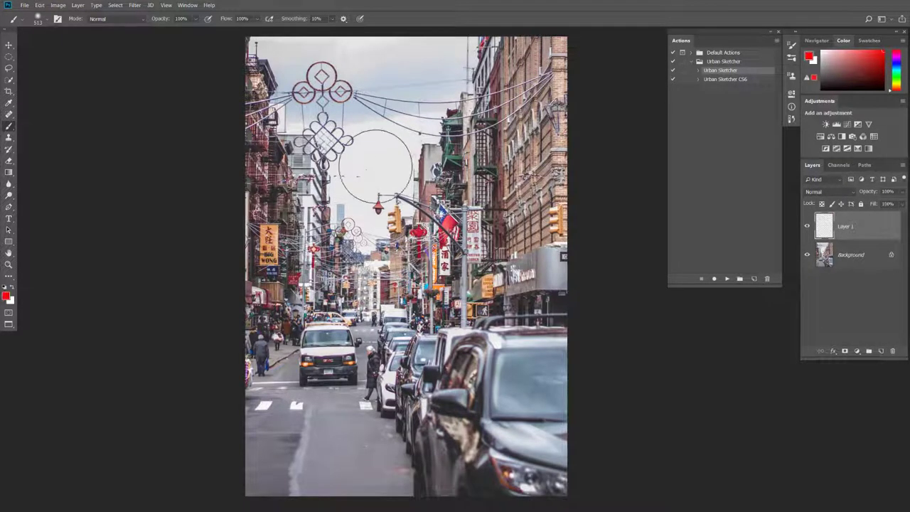
pyautogui.moveTo(327, 377)
pyautogui.mouseDown()
pyautogui.moveTo(455, 313)
pyautogui.moveTo(497, 113)
pyautogui.moveTo(339, 201)
pyautogui.mouseUp()
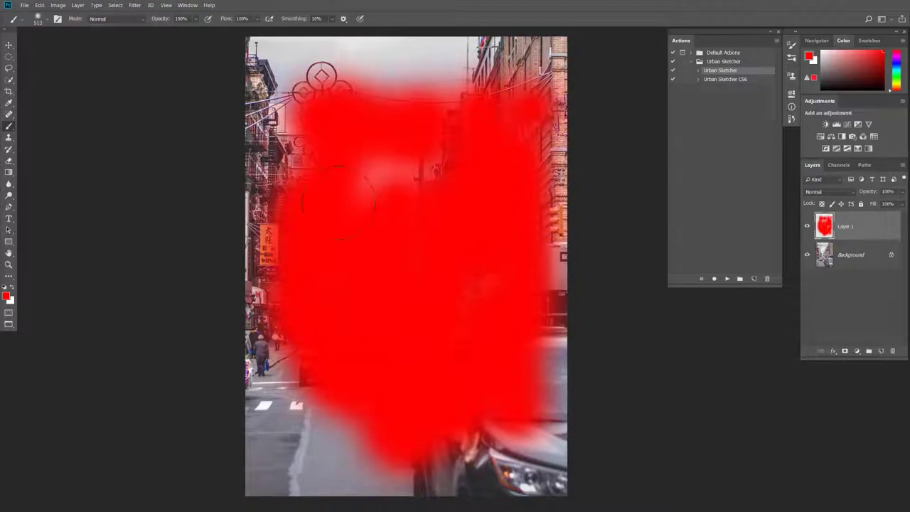
pyautogui.click(726, 279)
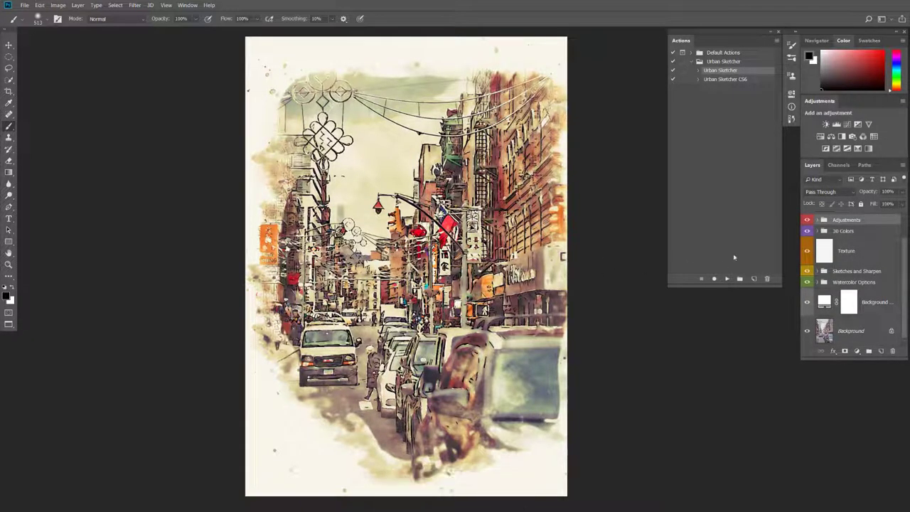
# Toggle the effect layers to compare with the original, zoom in, and collapse the Actions panel
pyautogui.press('v')
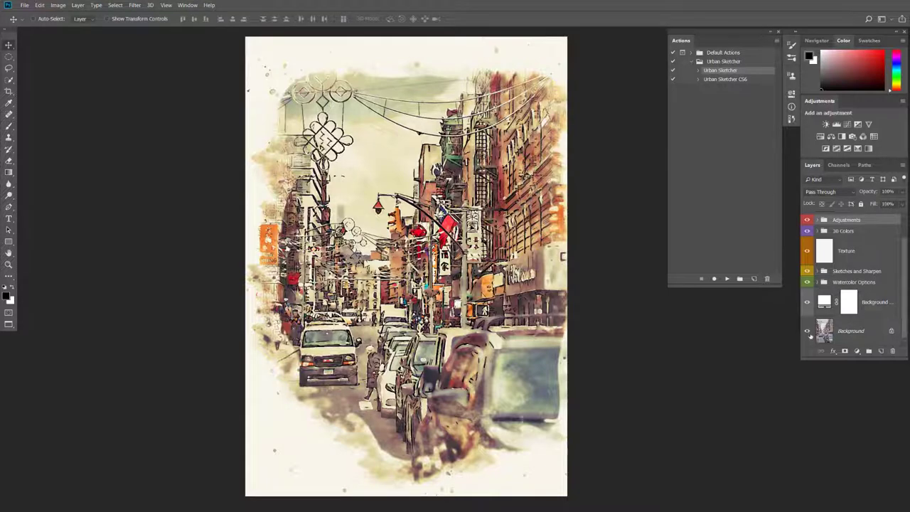
pyautogui.keyDown('alt'); pyautogui.click(807, 332); pyautogui.keyUp('alt')
pyautogui.keyDown('alt'); pyautogui.click(807, 332); pyautogui.keyUp('alt')
pyautogui.hotkey('ctrl', '+')
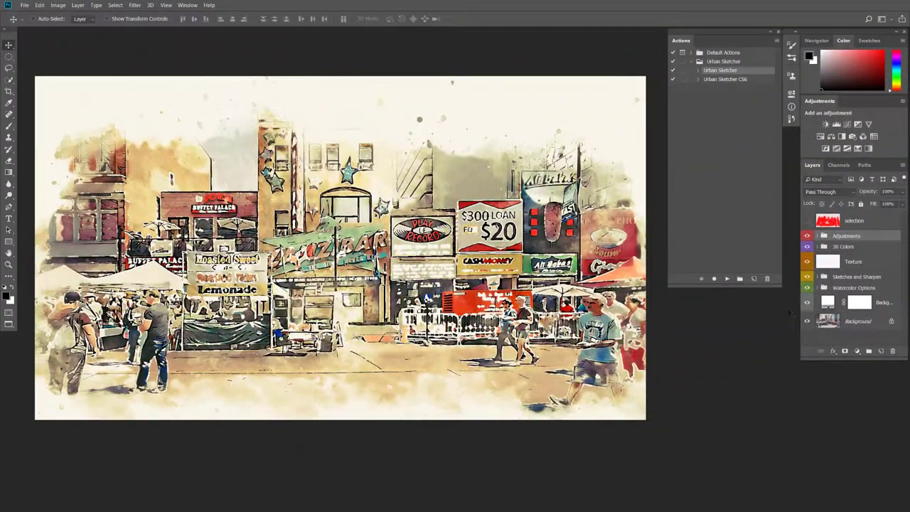
pyautogui.keyDown('alt'); pyautogui.click(807, 322); pyautogui.keyUp('alt')
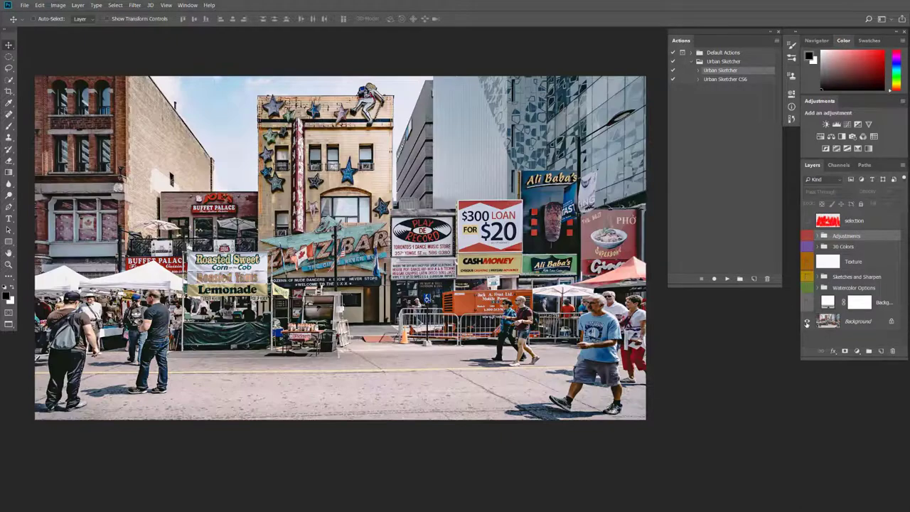
pyautogui.keyDown('alt'); pyautogui.click(807, 322); pyautogui.keyUp('alt')
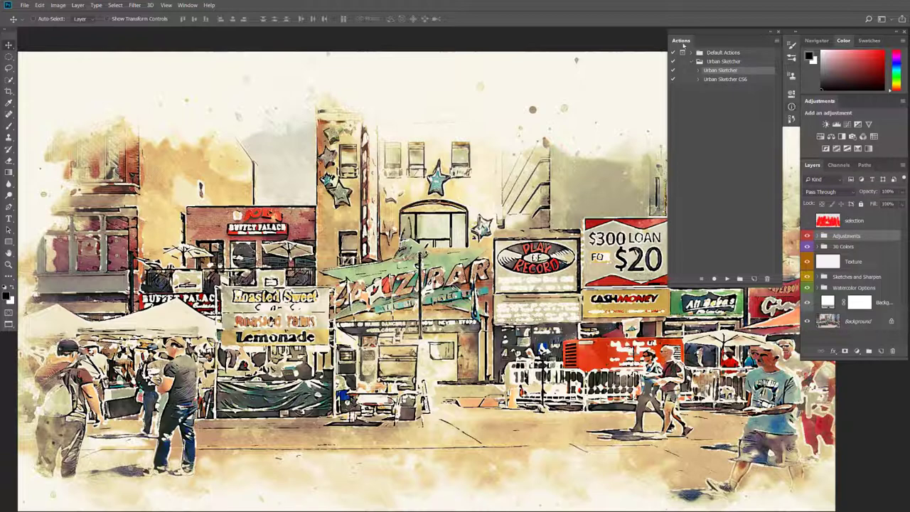
pyautogui.click(773, 37)
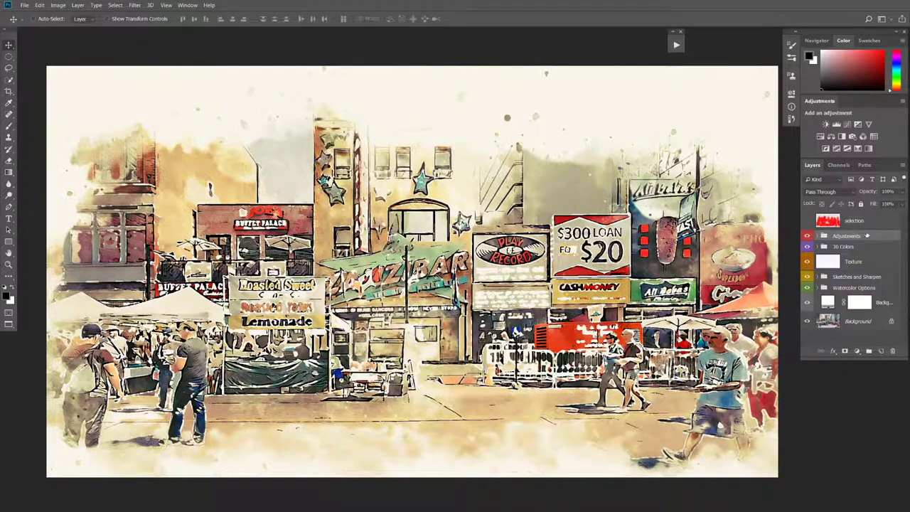
# Expand the Adjustments group to list its adjustment layers
pyautogui.click(828, 247)
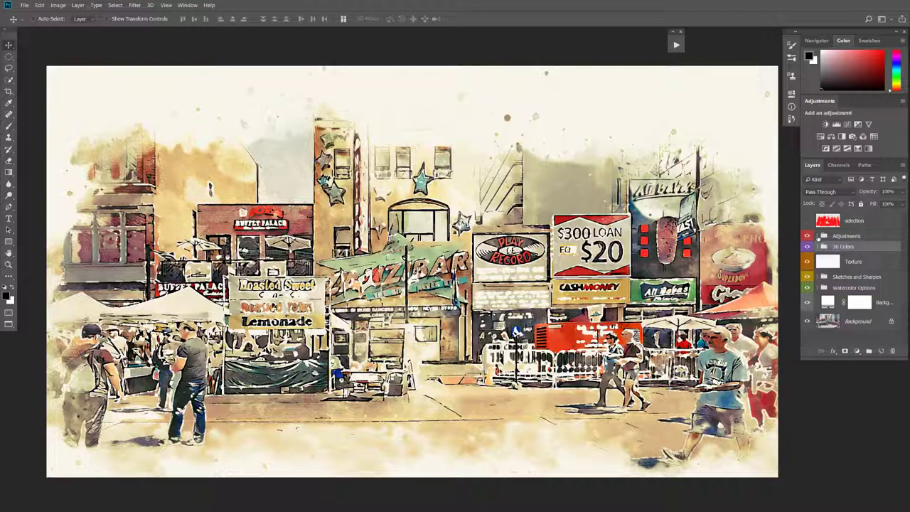
pyautogui.click(818, 236)
pyautogui.scroll(-2, 864, 245)
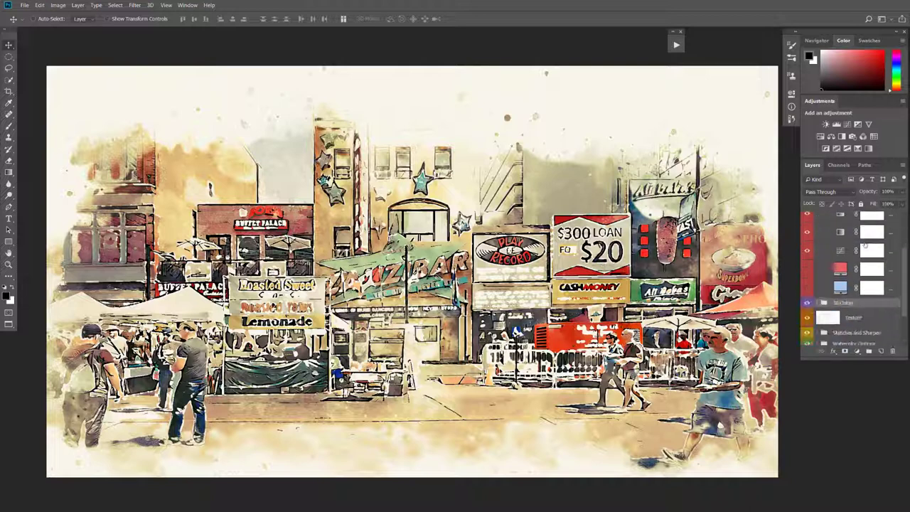
pyautogui.scroll(1, 865, 246)
# Float the colour and Layers panels further left, widen them, and select Brightness & Contrast
pyautogui.moveTo(868, 37)
pyautogui.mouseDown()
pyautogui.moveTo(812, 34)
pyautogui.moveTo(896, 56)
pyautogui.mouseUp()
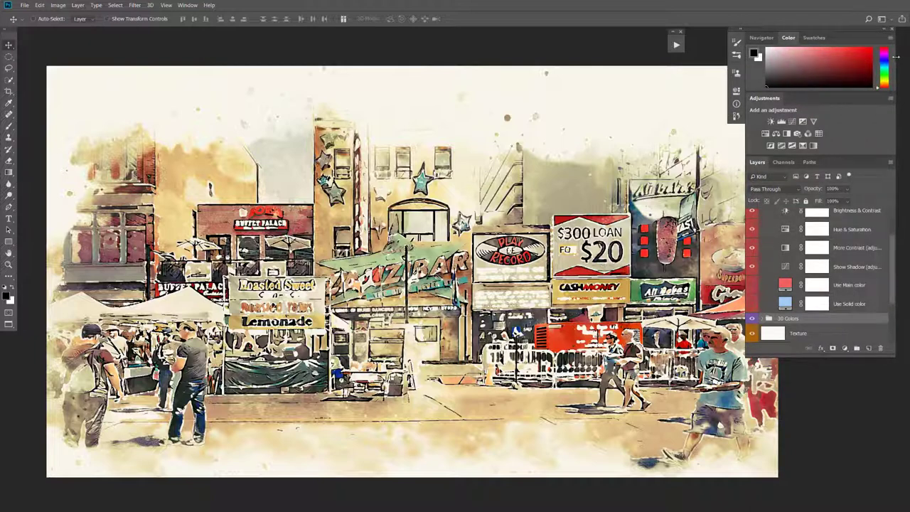
pyautogui.moveTo(843, 28); pyautogui.dragTo(835, 32)
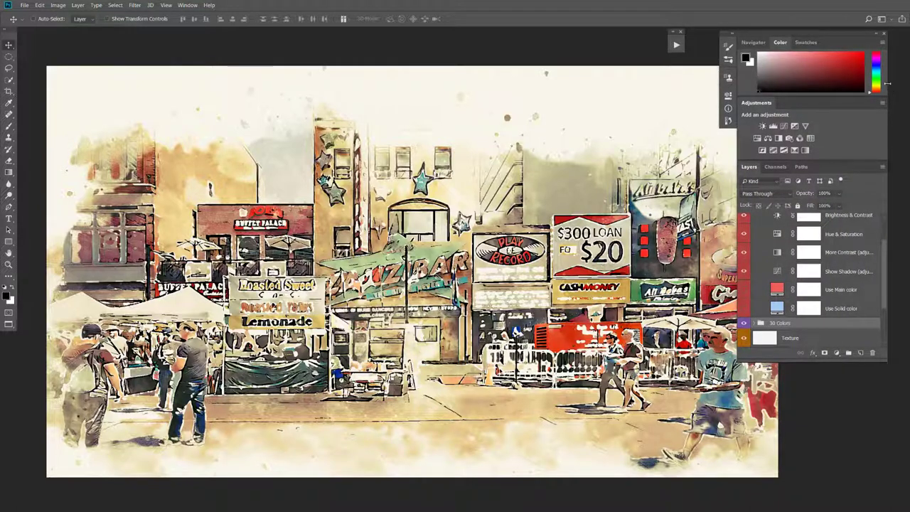
pyautogui.moveTo(888, 81); pyautogui.dragTo(905, 81)
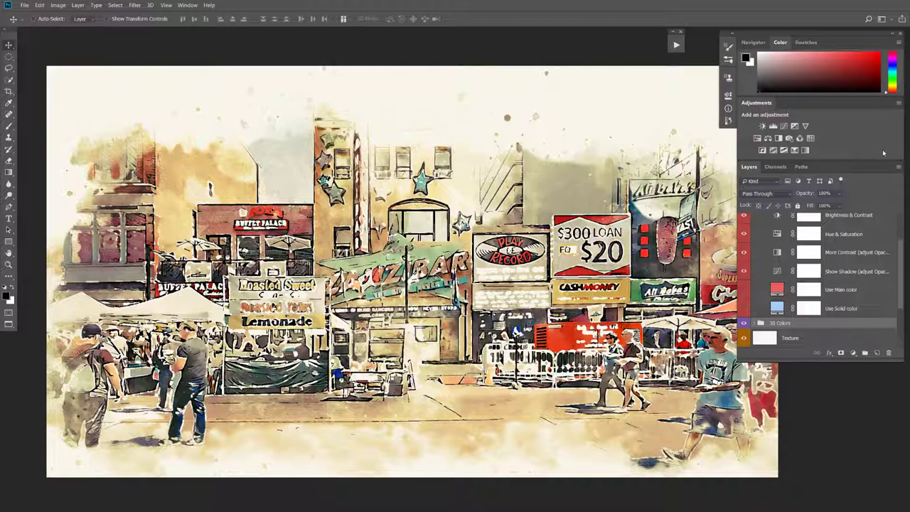
pyautogui.scroll(1, 902, 242)
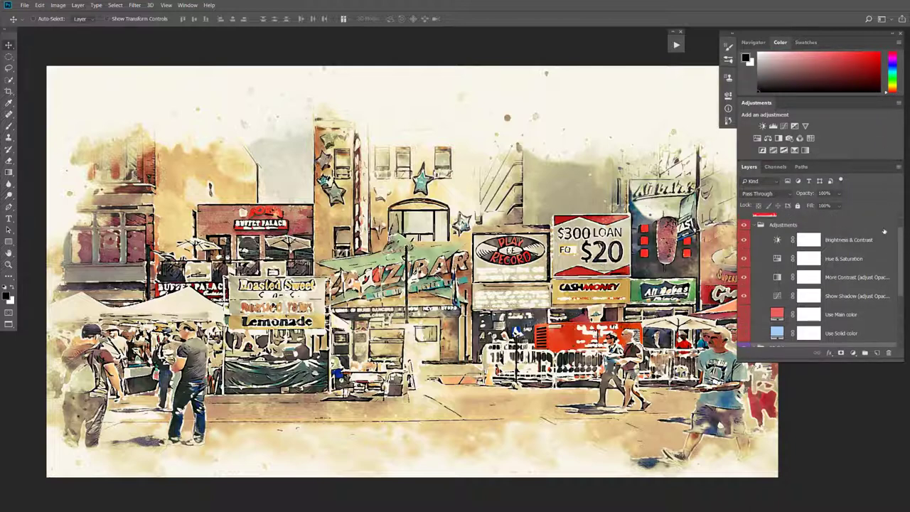
pyautogui.click(846, 241)
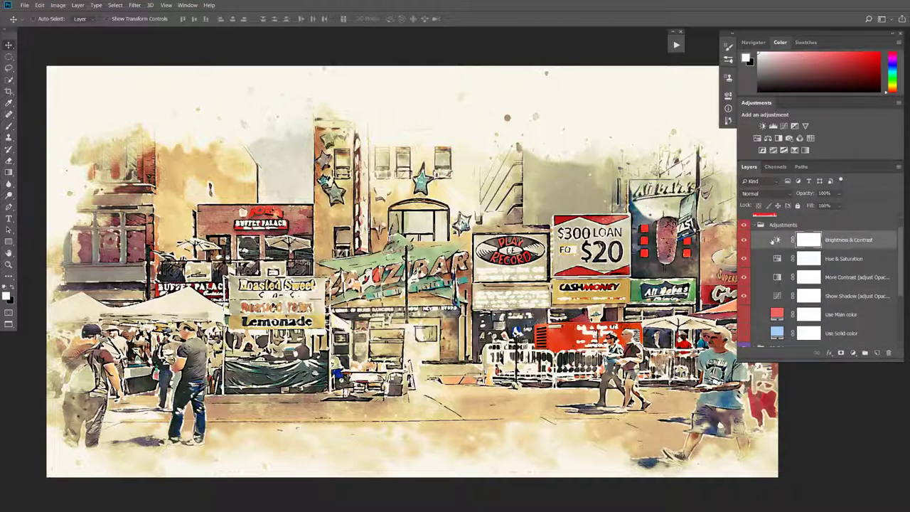
# Set Brightness & Contrast to brightness 18 and contrast 14, then close its properties
pyautogui.doubleClick(777, 240)
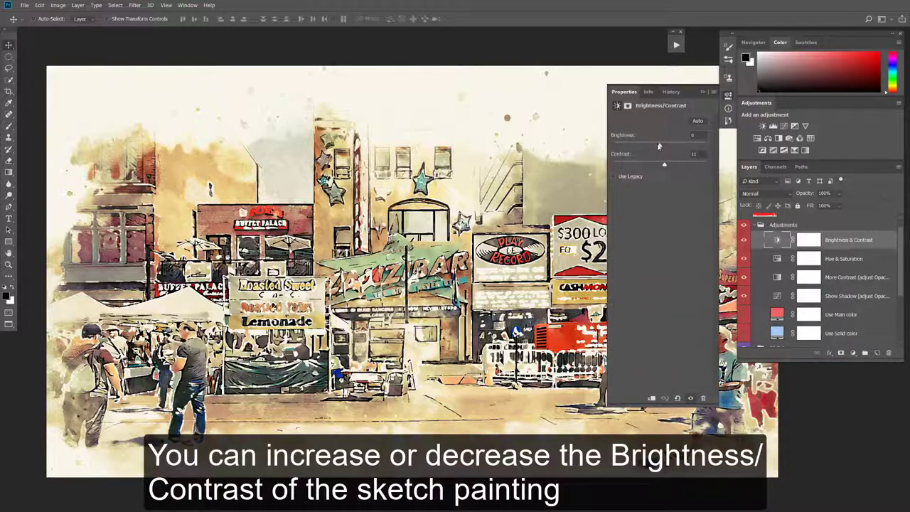
pyautogui.moveTo(659, 146)
pyautogui.mouseDown()
pyautogui.moveTo(647, 145)
pyautogui.moveTo(666, 148)
pyautogui.mouseUp()
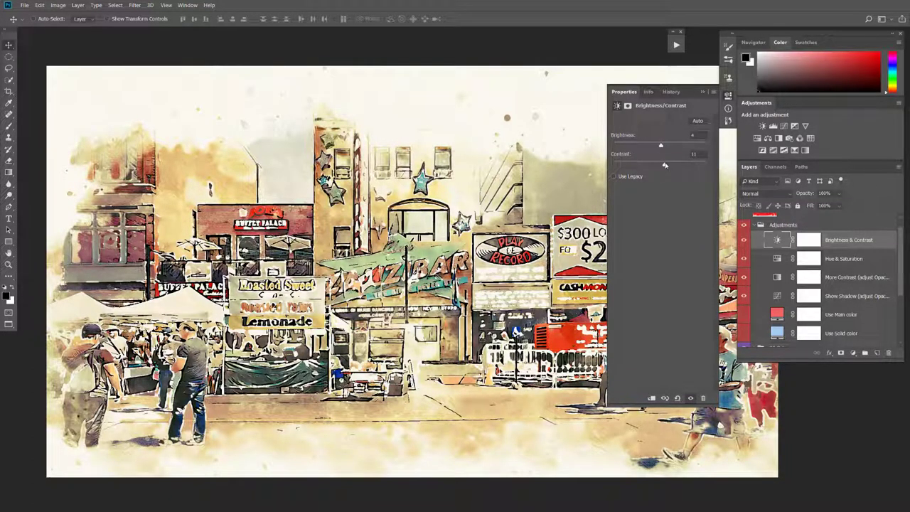
pyautogui.moveTo(665, 165); pyautogui.dragTo(637, 165)
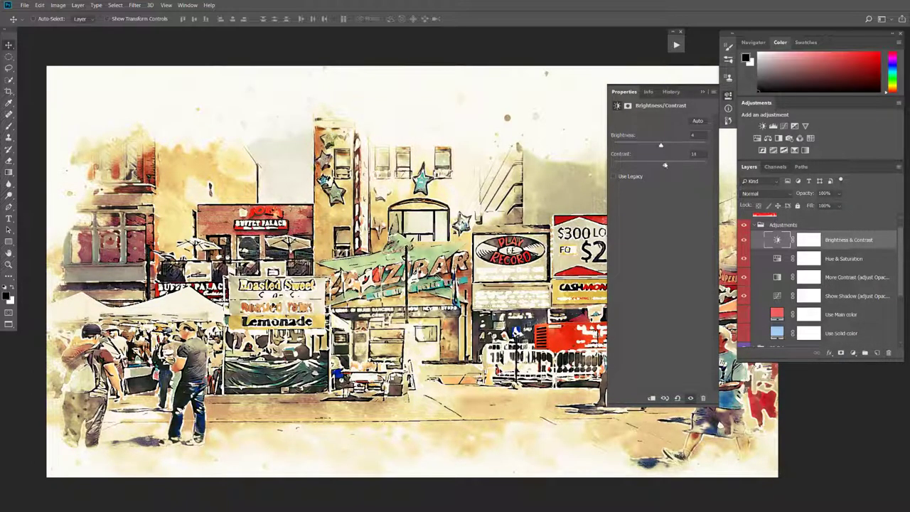
pyautogui.moveTo(665, 165); pyautogui.dragTo(664, 165)
pyautogui.click(627, 93)
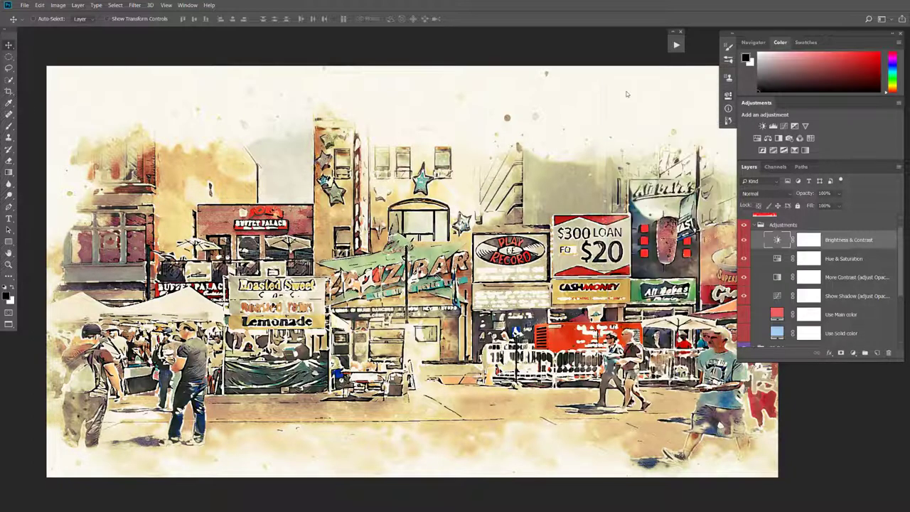
pyautogui.click(778, 259)
# Set Hue & Saturation to saturation +23 and hue +1, then close its properties
pyautogui.doubleClick(777, 259)
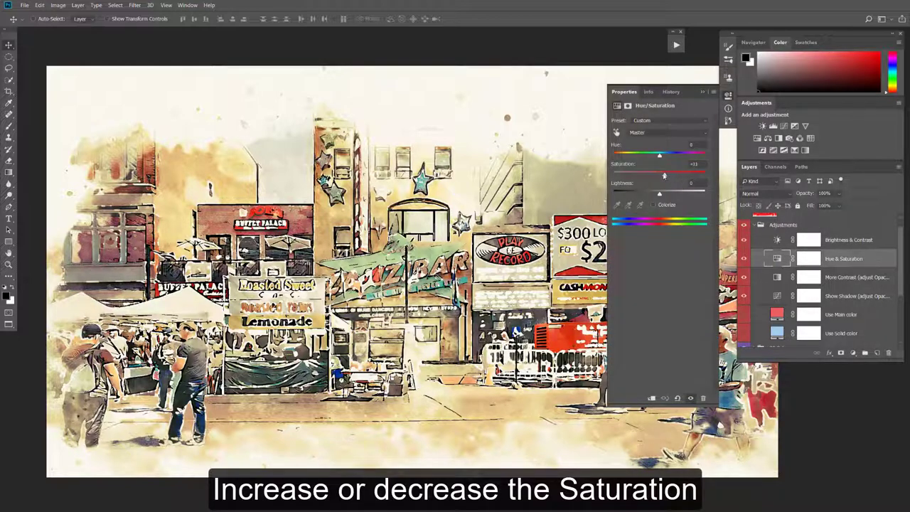
pyautogui.moveTo(665, 176)
pyautogui.mouseDown()
pyautogui.moveTo(655, 176)
pyautogui.moveTo(675, 176)
pyautogui.mouseUp()
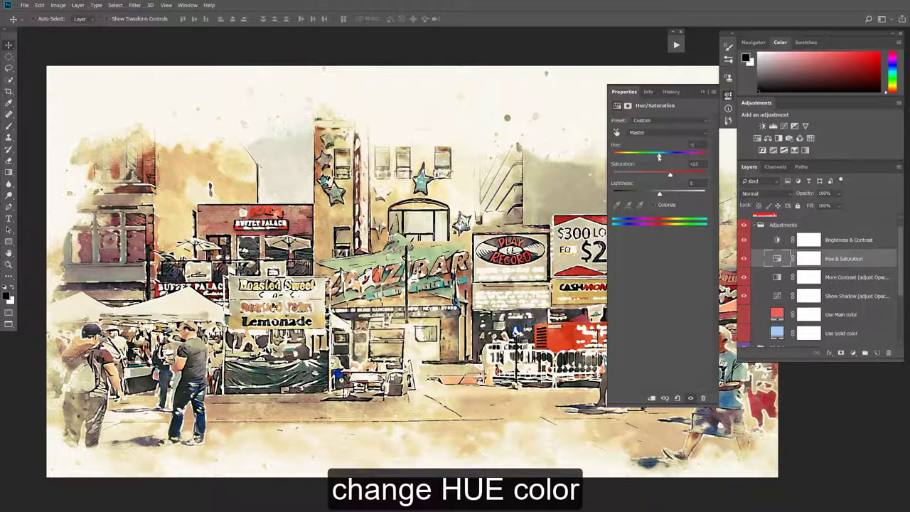
pyautogui.moveTo(659, 155)
pyautogui.mouseDown()
pyautogui.moveTo(650, 154)
pyautogui.moveTo(681, 155)
pyautogui.moveTo(657, 155)
pyautogui.mouseUp()
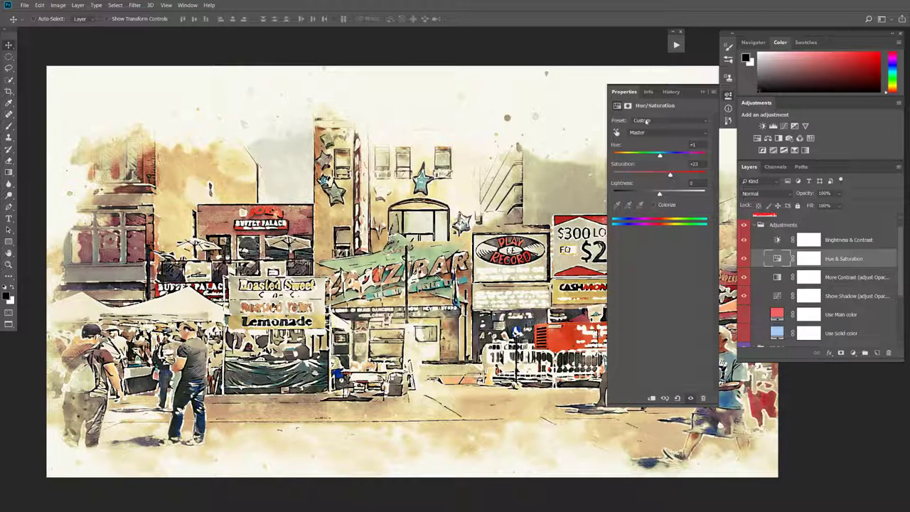
pyautogui.click(624, 93)
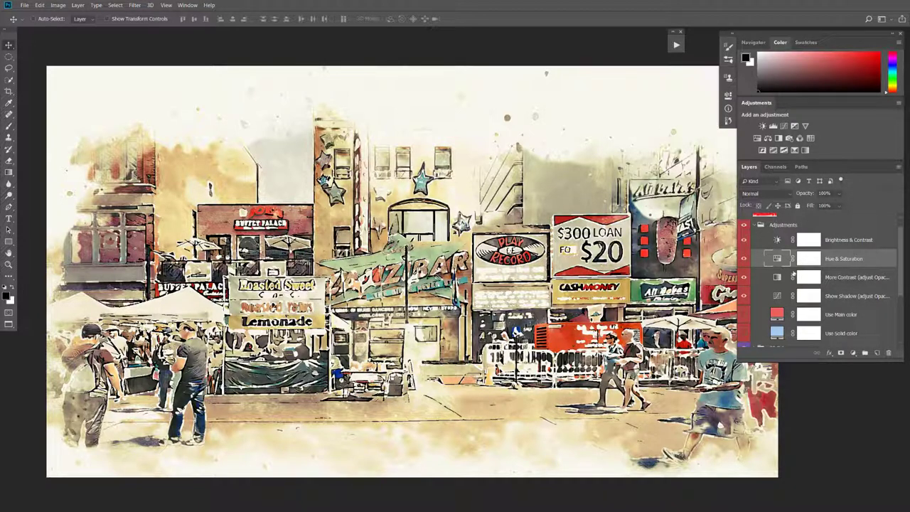
# Set the More Contrast layer's opacity to about 28%
pyautogui.click(854, 276)
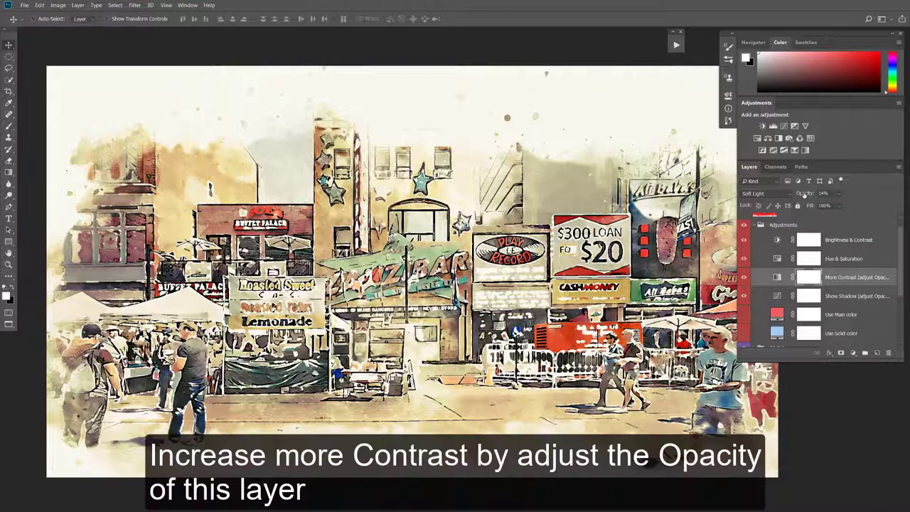
pyautogui.moveTo(804, 193); pyautogui.dragTo(866, 201)
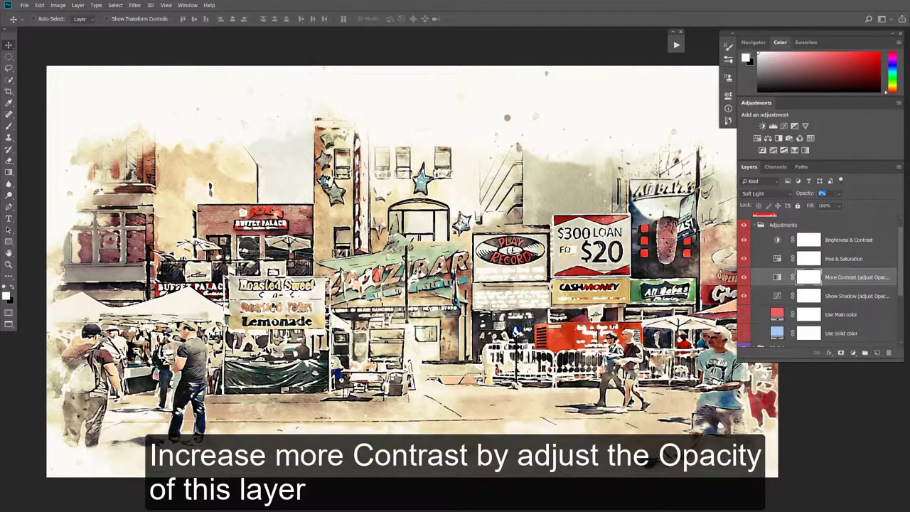
pyautogui.write('56')
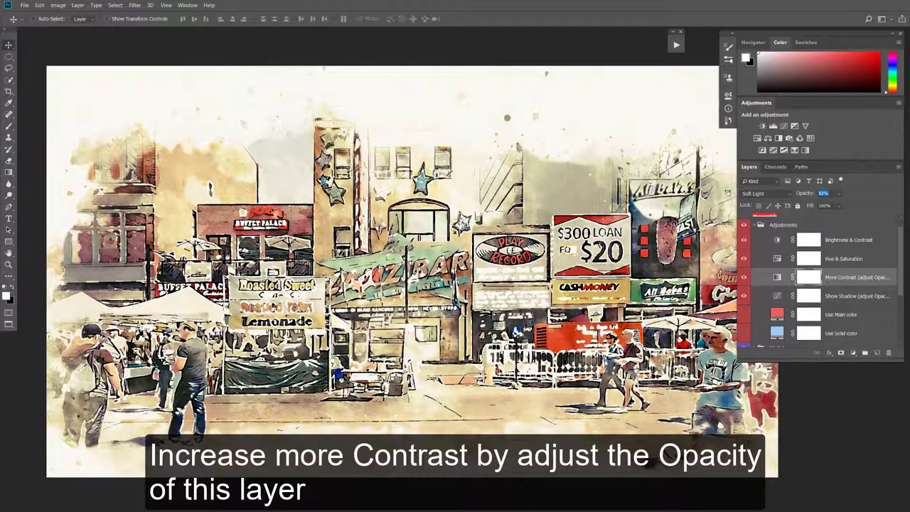
pyautogui.moveTo(725, 193); pyautogui.dragTo(700, 194)
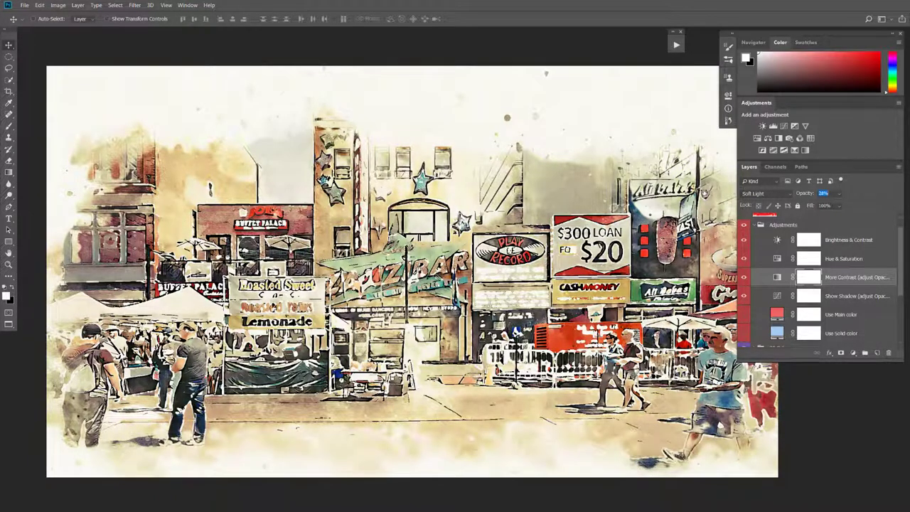
pyautogui.scroll(-1, 816, 280)
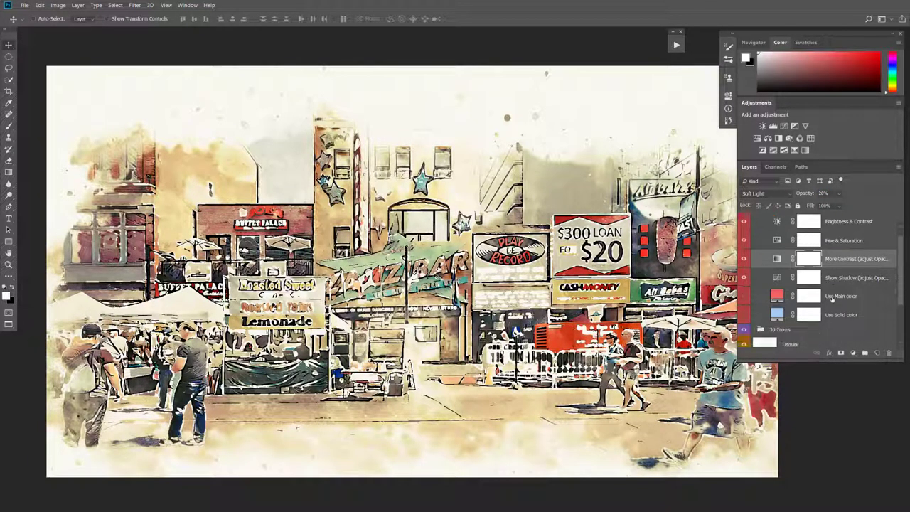
pyautogui.scroll(-1, 817, 279)
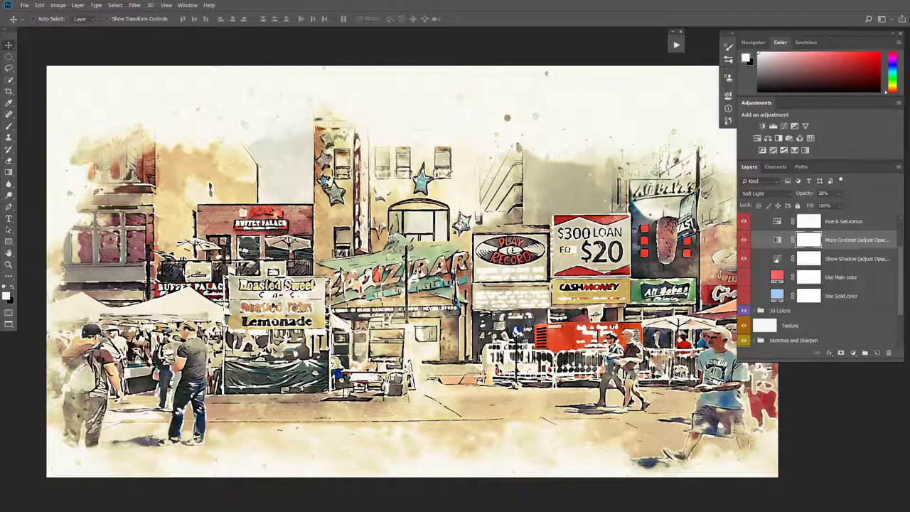
# Set Show Shadow opacity to 8% and hide the warm sepia colour layer
pyautogui.click(779, 260)
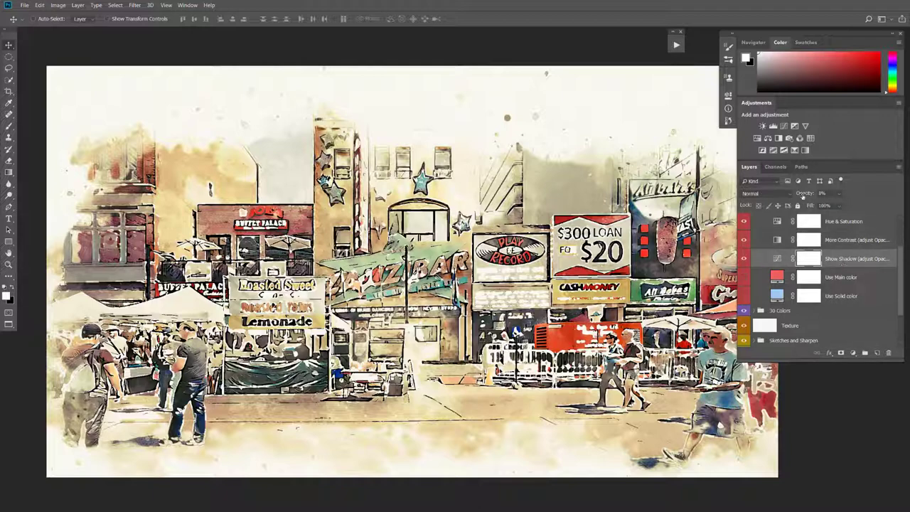
pyautogui.moveTo(803, 197)
pyautogui.mouseDown()
pyautogui.moveTo(864, 201)
pyautogui.moveTo(745, 190)
pyautogui.mouseUp()
pyautogui.press('Return')
pyautogui.click(743, 311)
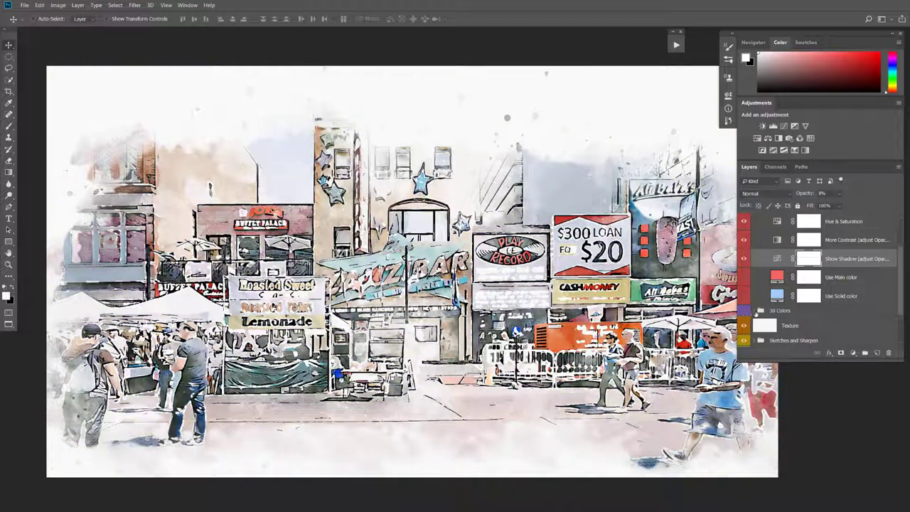
# Show the Use Main color layer and try purple, blue and green fills for it
pyautogui.click(744, 278)
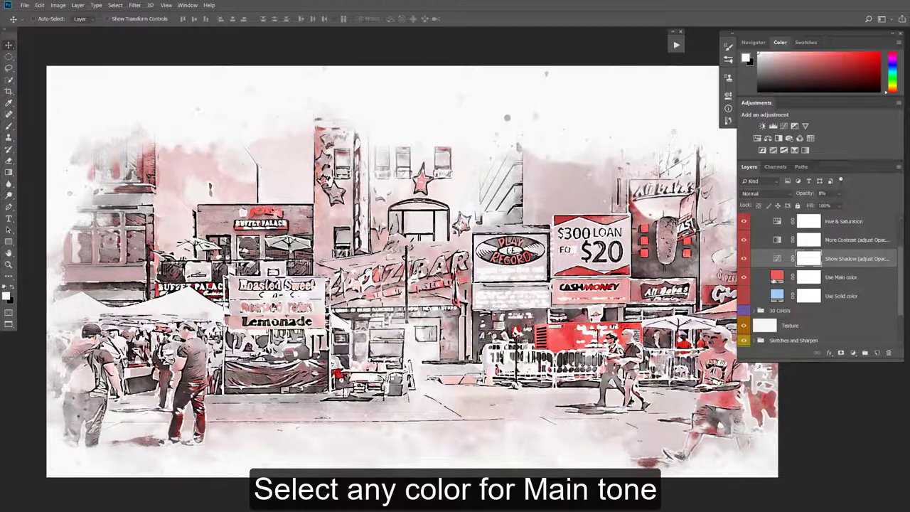
pyautogui.doubleClick(777, 277)
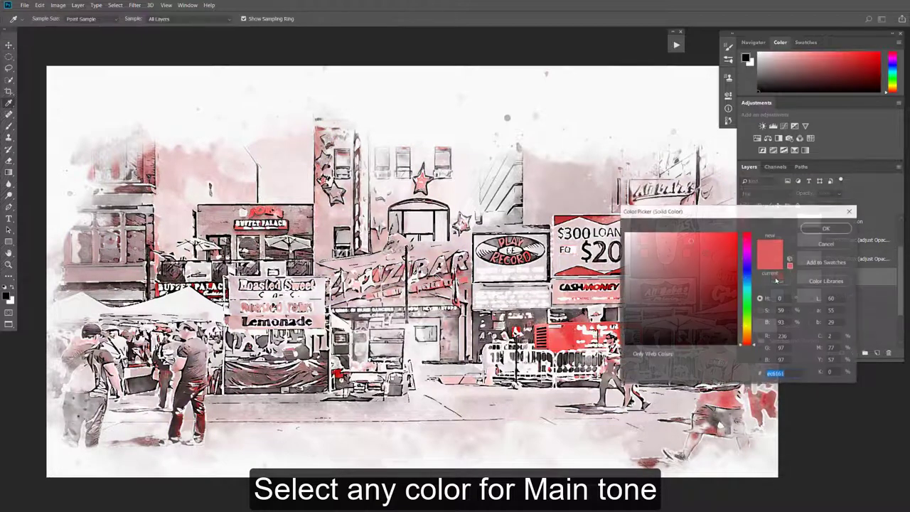
pyautogui.click(745, 267)
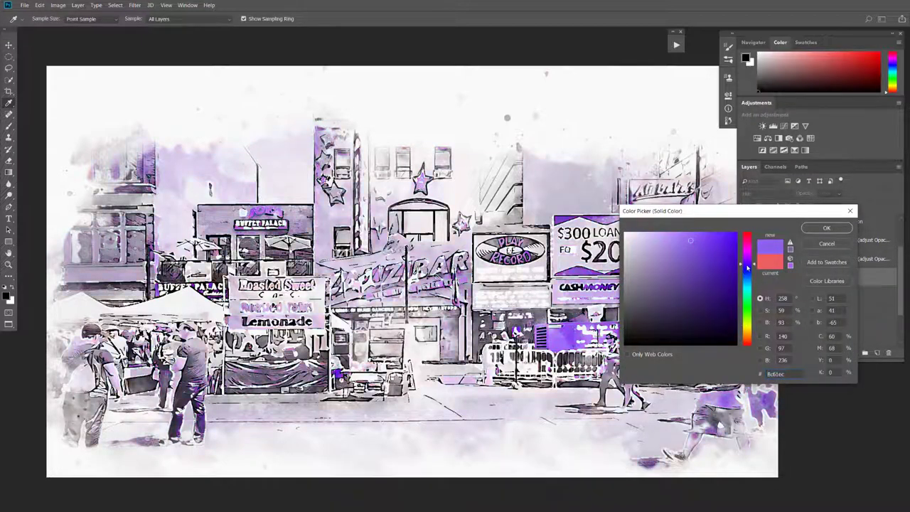
pyautogui.click(827, 228)
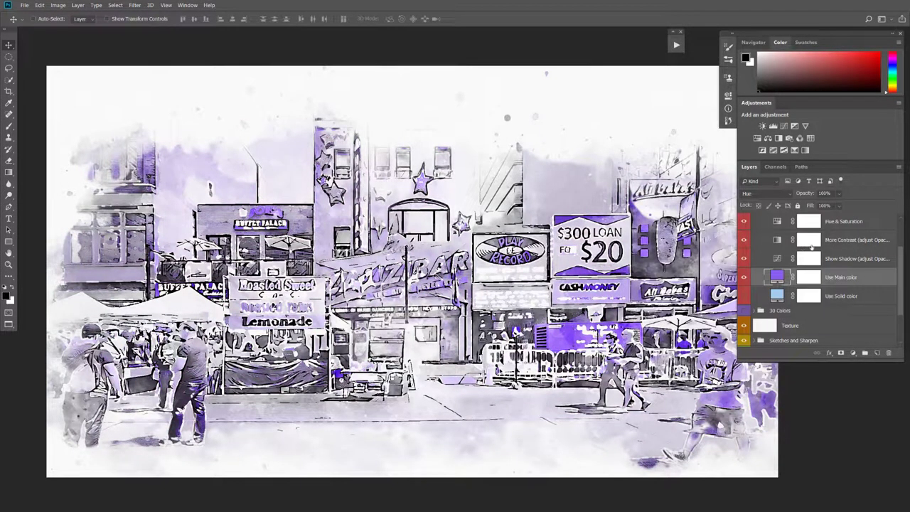
pyautogui.doubleClick(778, 277)
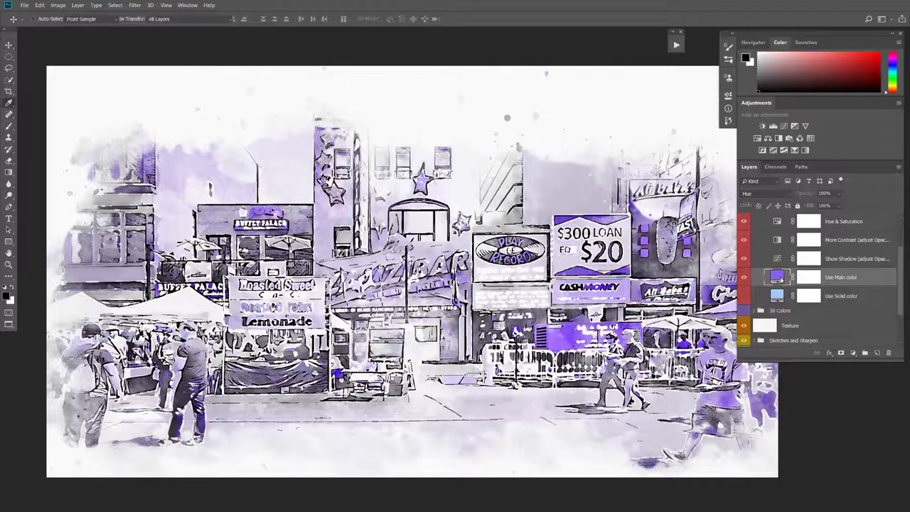
pyautogui.click(747, 283)
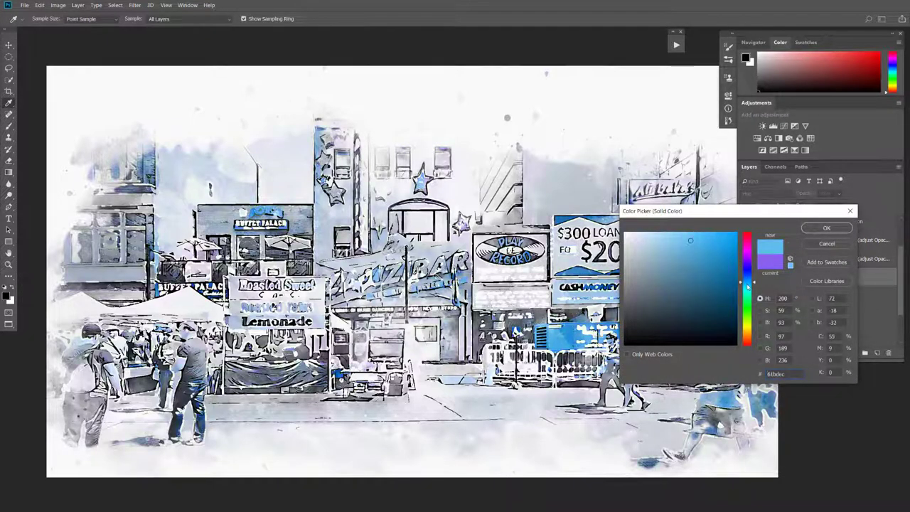
pyautogui.moveTo(692, 257); pyautogui.dragTo(683, 253)
pyautogui.click(748, 295)
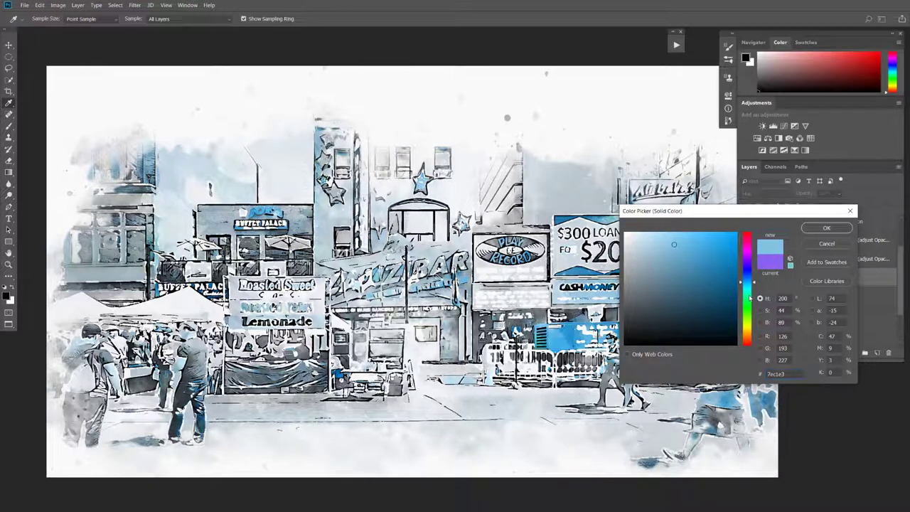
pyautogui.click(823, 229)
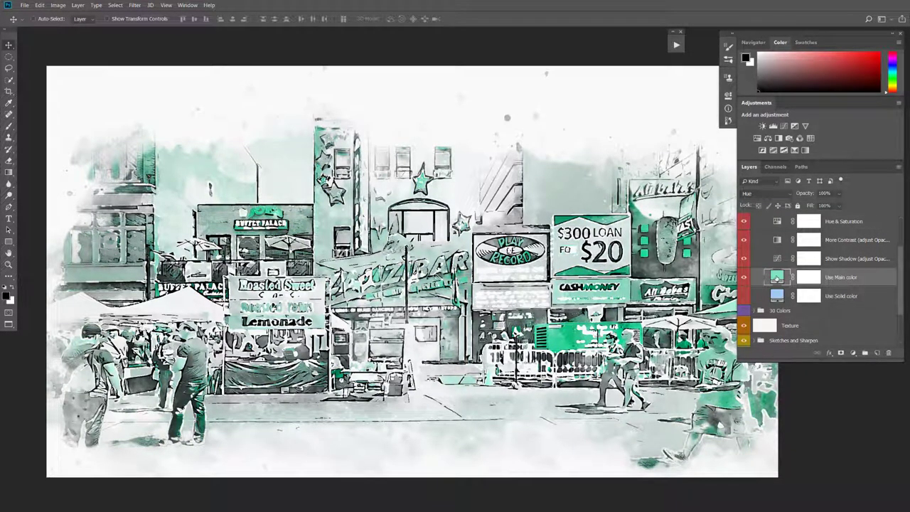
# Set the Use Main color fill to a pale yellow, then hide the layer
pyautogui.doubleClick(778, 276)
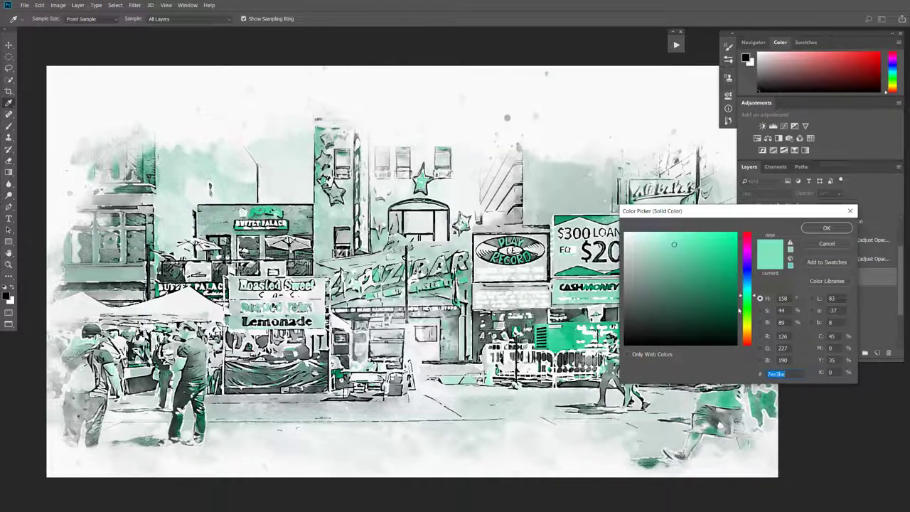
pyautogui.moveTo(749, 315); pyautogui.dragTo(755, 331)
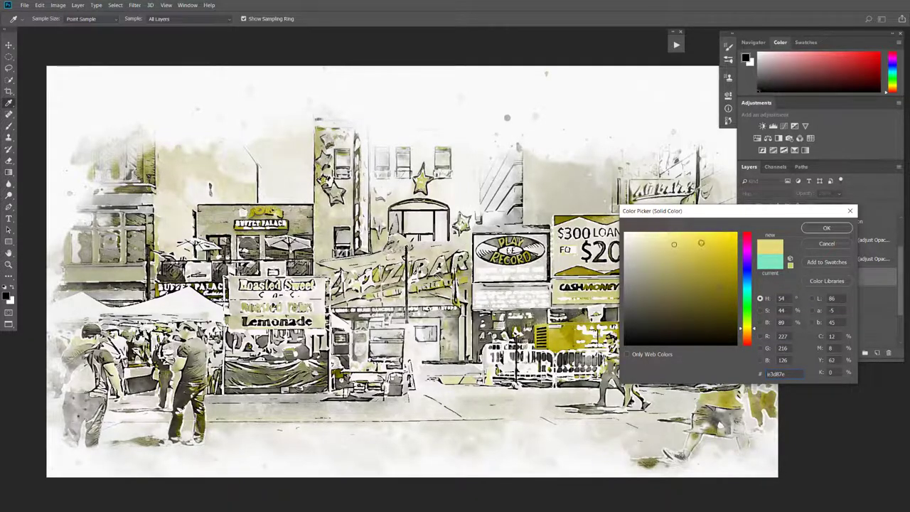
pyautogui.moveTo(703, 242); pyautogui.dragTo(688, 238)
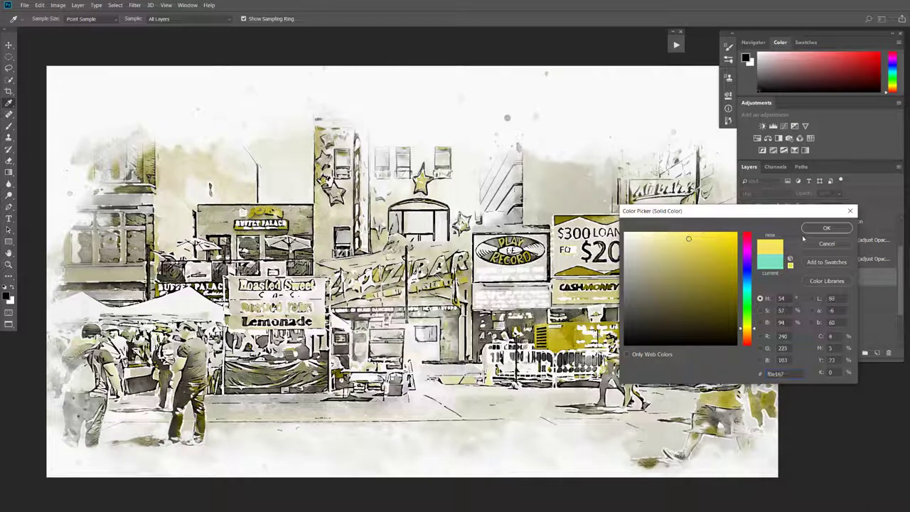
pyautogui.click(826, 229)
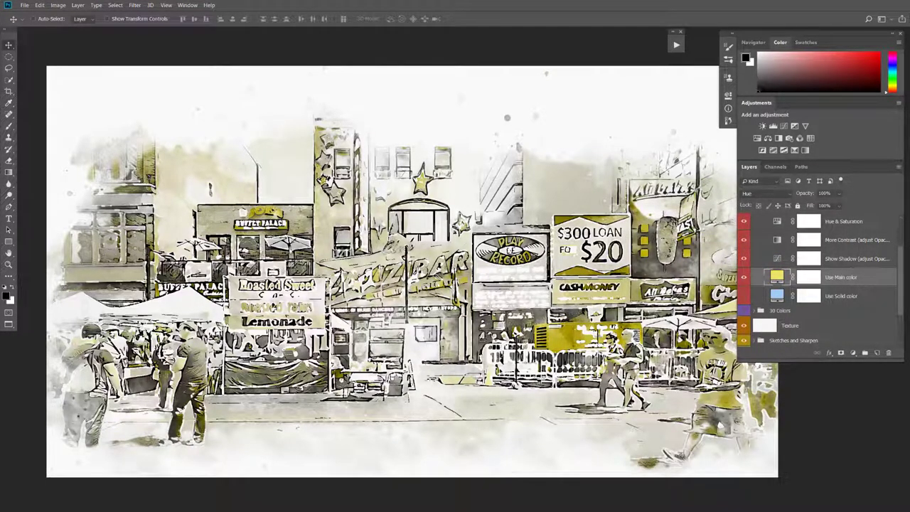
pyautogui.click(743, 277)
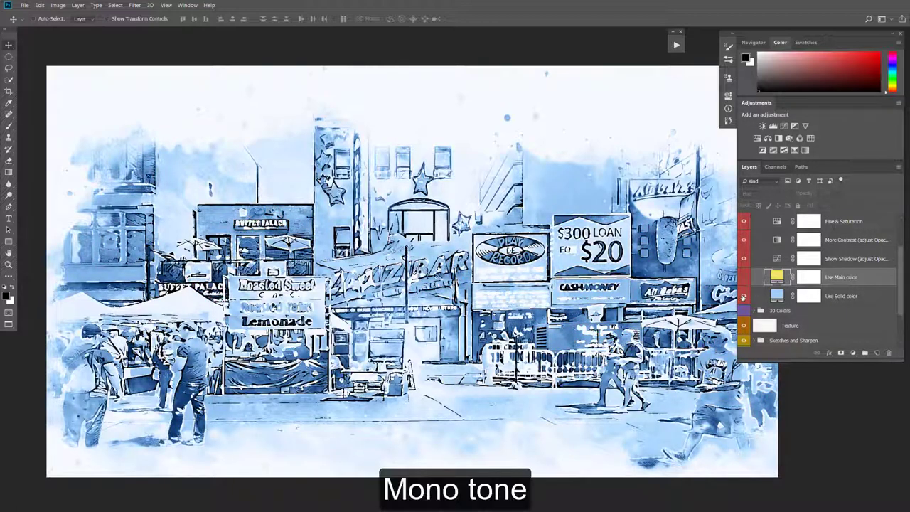
# Dull the Use Solid color fill, then set it to adabcd and hide the layer
pyautogui.doubleClick(778, 296)
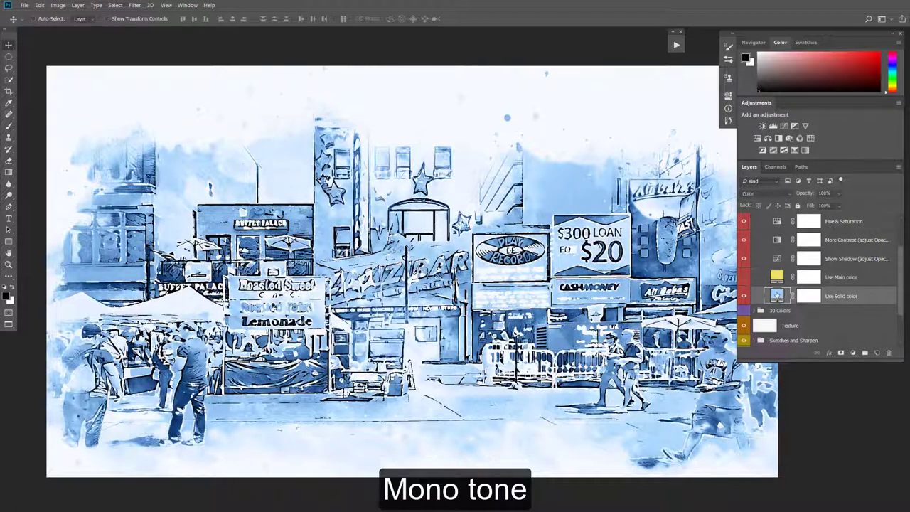
pyautogui.moveTo(652, 266); pyautogui.dragTo(643, 254)
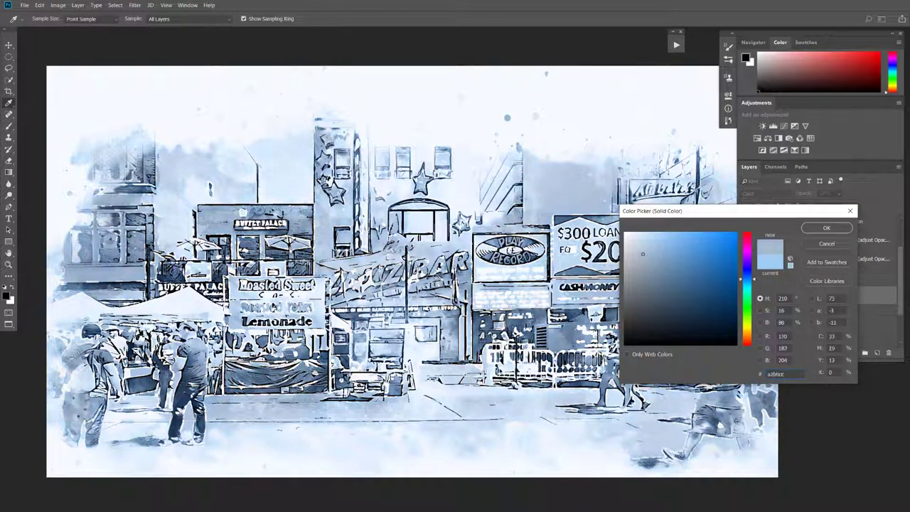
pyautogui.click(825, 229)
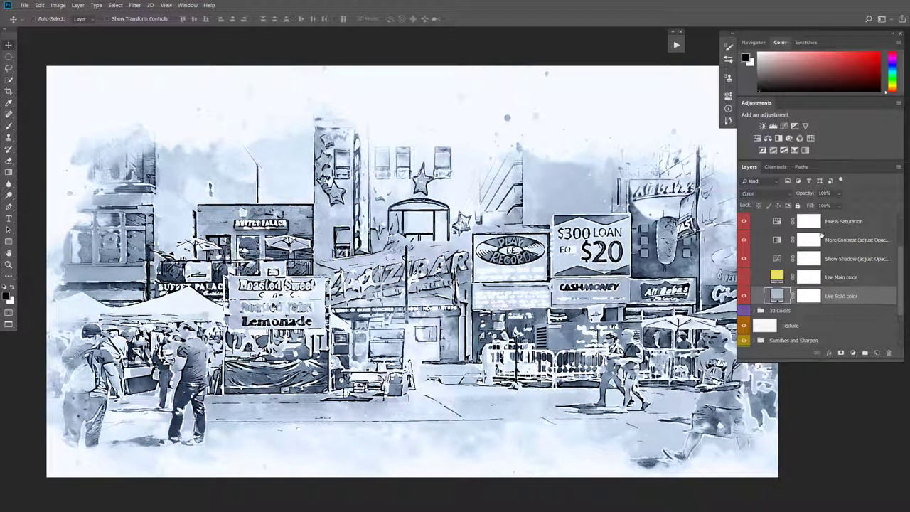
pyautogui.doubleClick(778, 297)
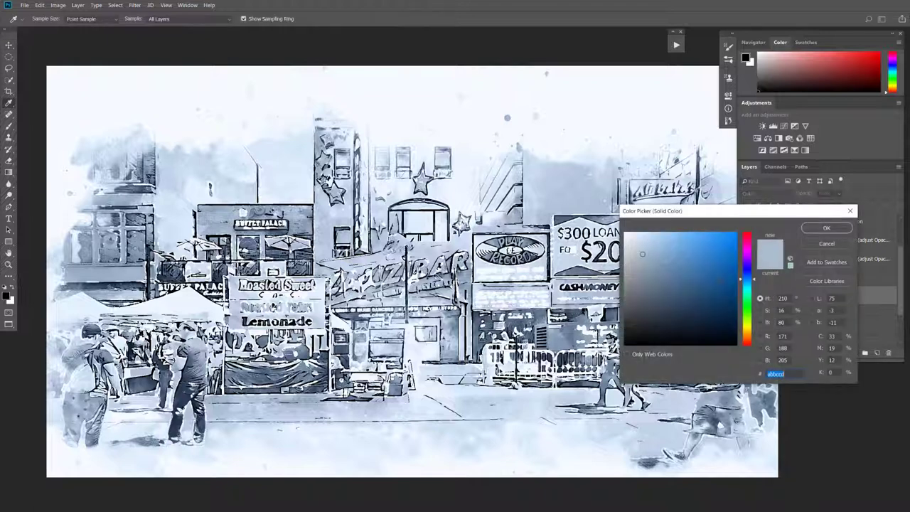
pyautogui.write('adabcd')
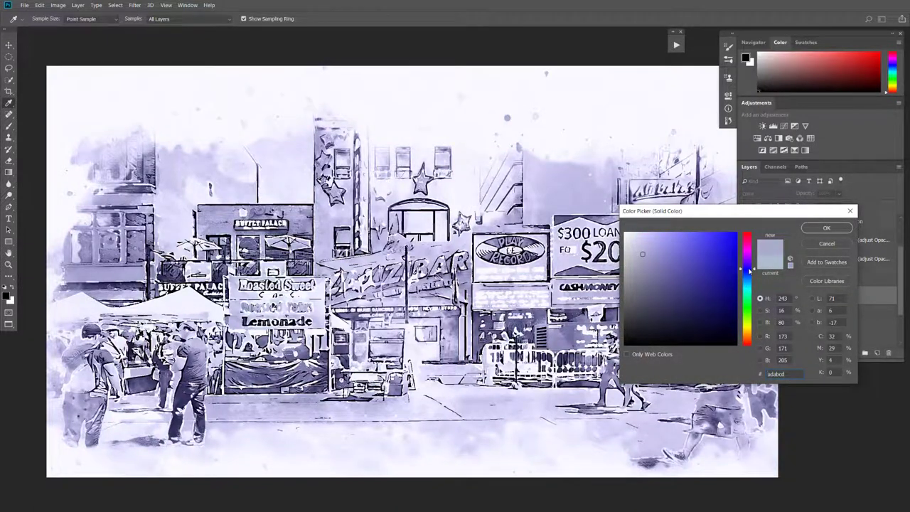
pyautogui.click(827, 227)
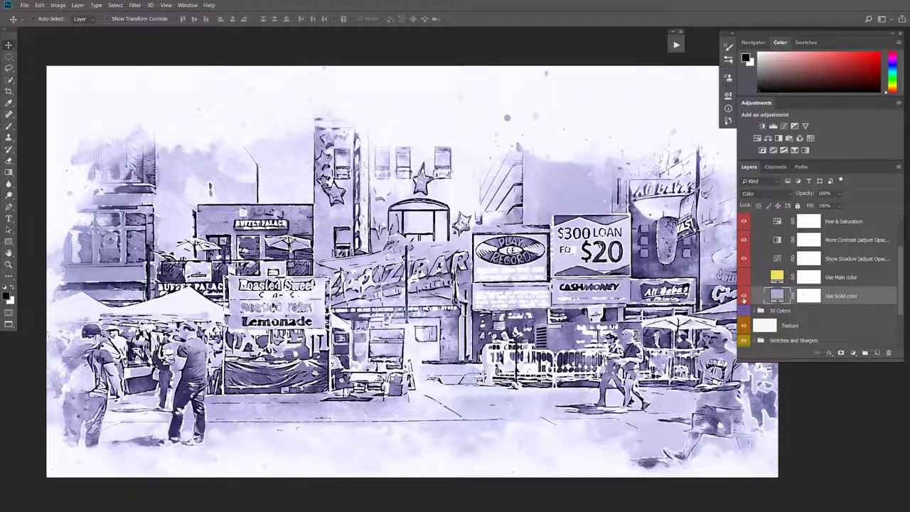
pyautogui.click(745, 297)
pyautogui.click(745, 298)
pyautogui.scroll(-1, 830, 295)
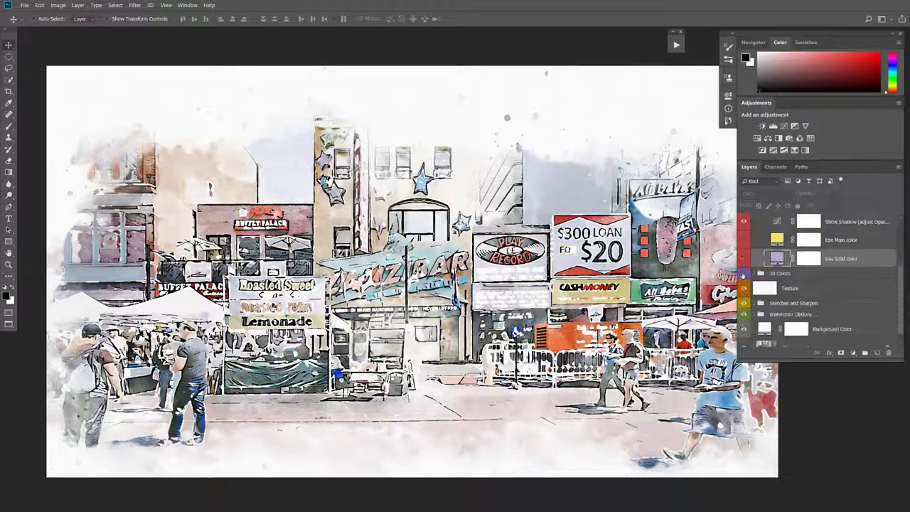
# Turn on and expand the 30 Colors group, hide Color 30 and enlarge the layer list
pyautogui.click(745, 274)
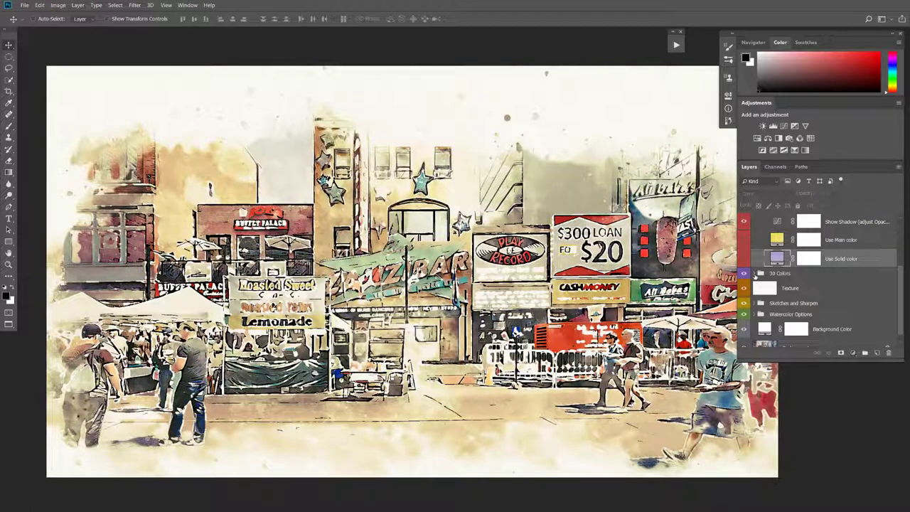
pyautogui.click(755, 273)
pyautogui.moveTo(902, 235); pyautogui.dragTo(897, 332)
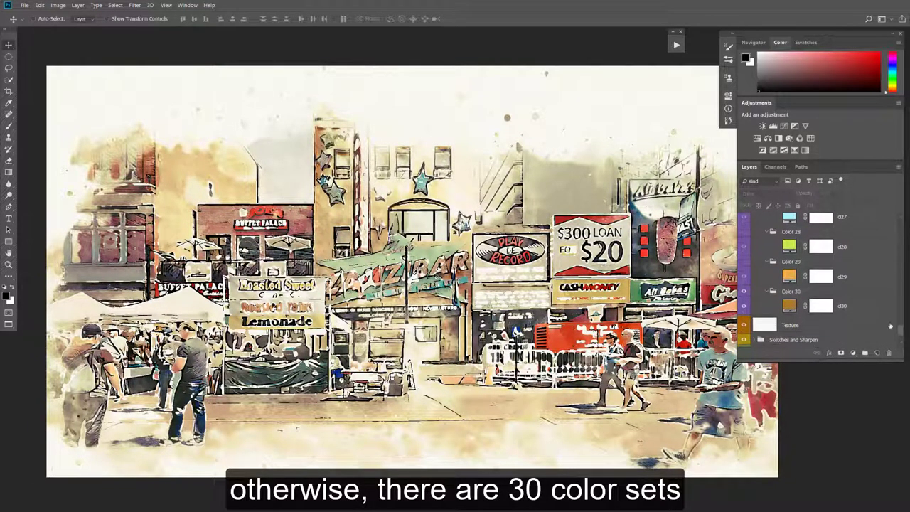
pyautogui.click(744, 299)
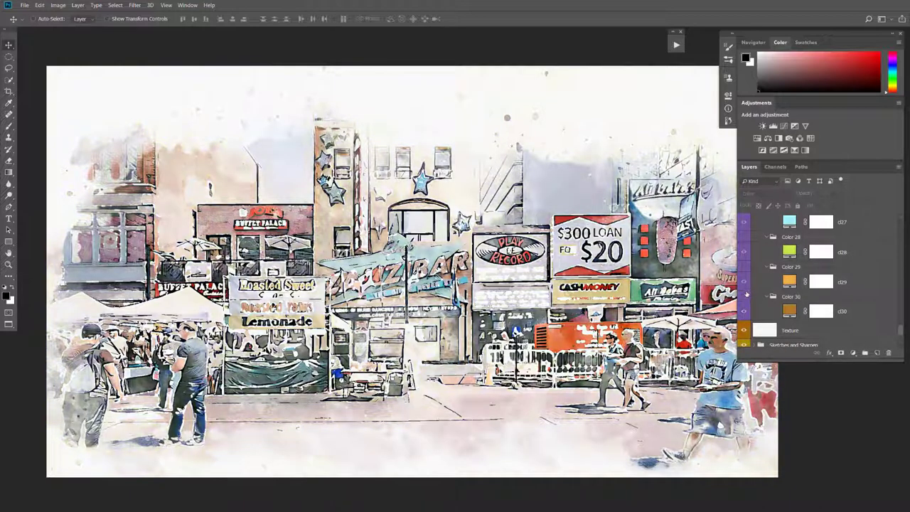
pyautogui.moveTo(782, 362); pyautogui.dragTo(782, 461)
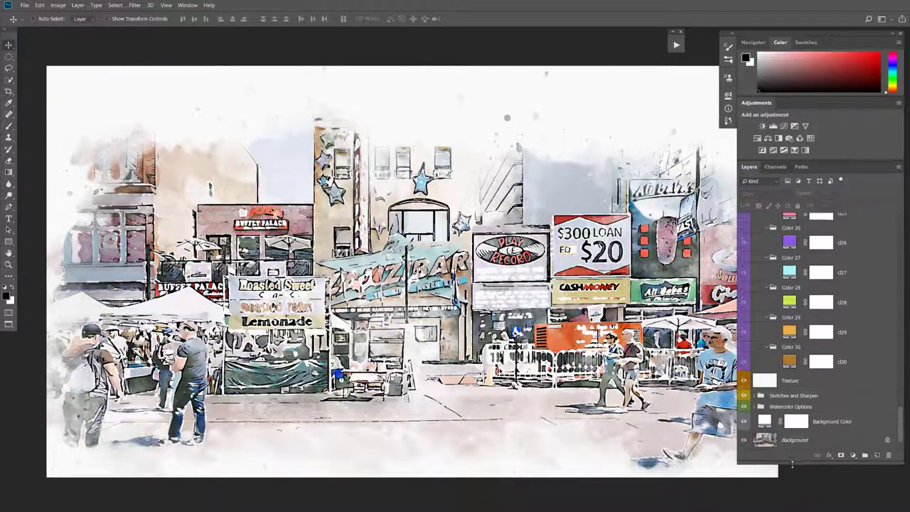
# Preview several colour sets, including purple-pink ones, switching each back off
pyautogui.click(744, 314)
pyautogui.click(745, 314)
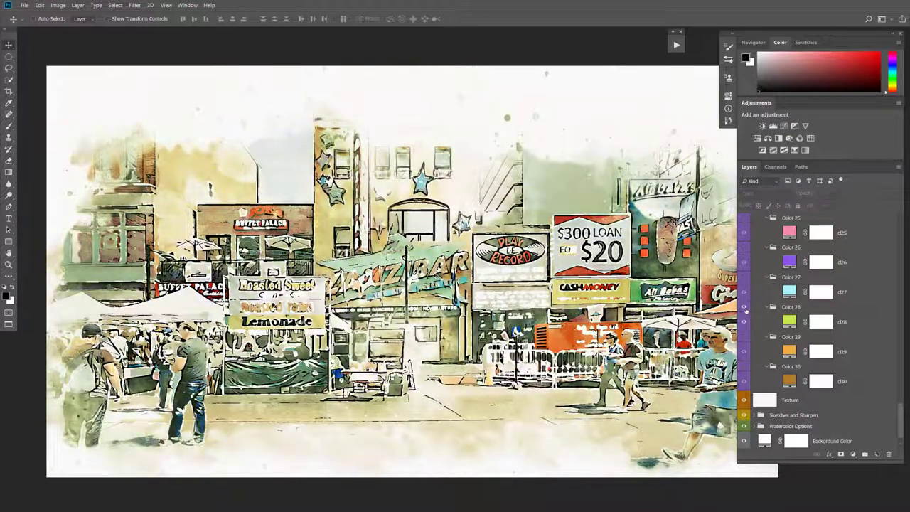
pyautogui.click(745, 248)
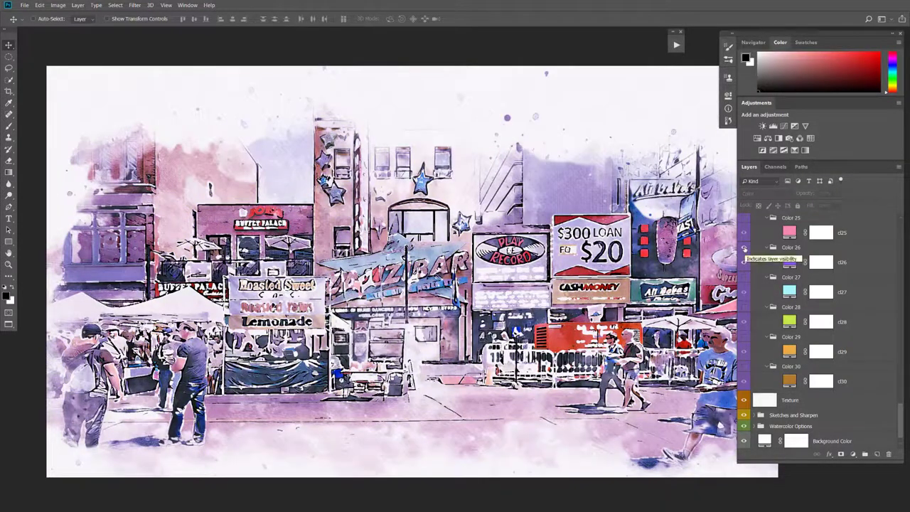
pyautogui.click(745, 248)
pyautogui.moveTo(902, 415); pyautogui.dragTo(902, 388)
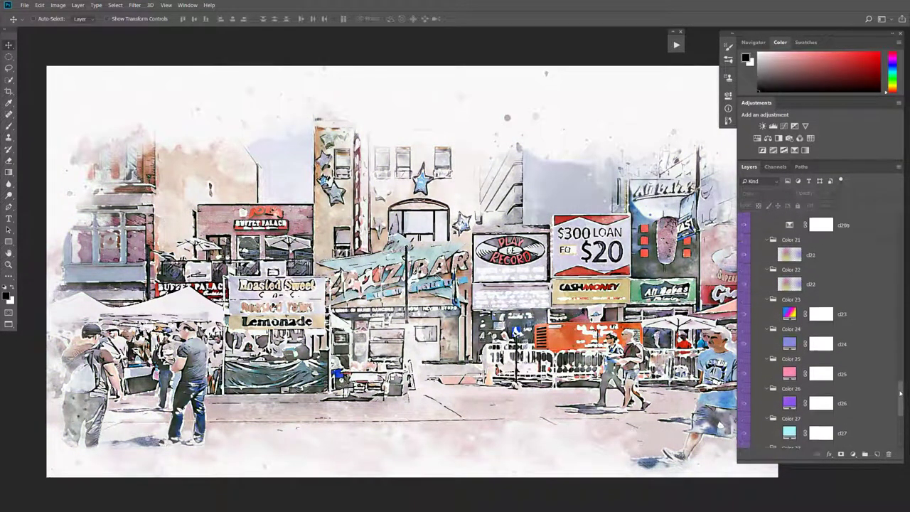
pyautogui.click(748, 337)
pyautogui.click(748, 337)
pyautogui.click(745, 328)
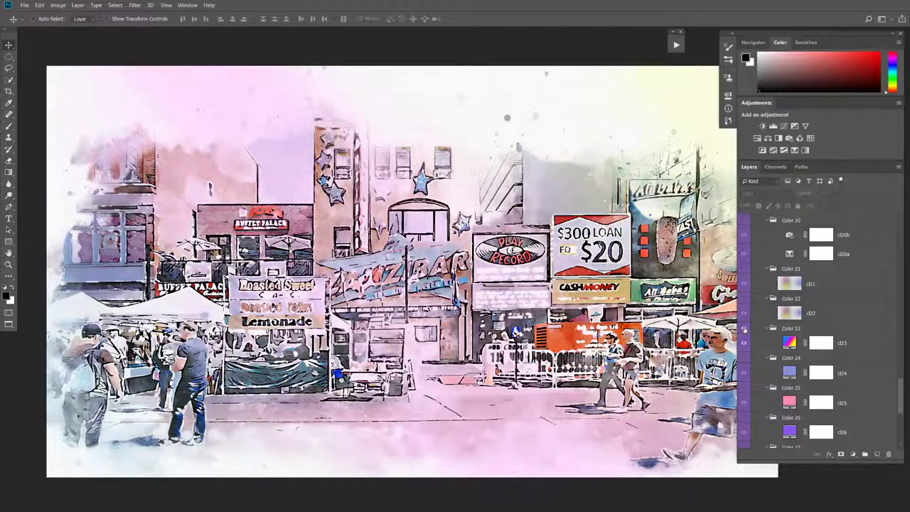
pyautogui.click(745, 327)
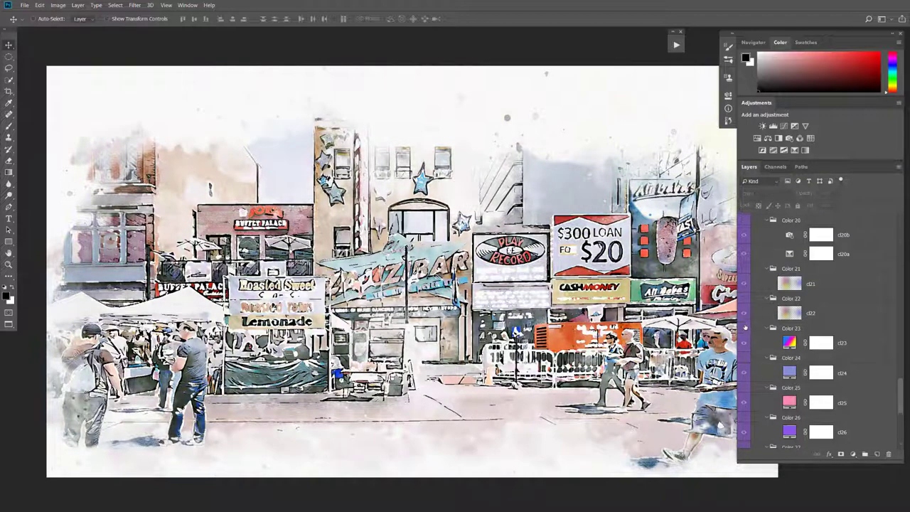
pyautogui.click(745, 273)
pyautogui.click(746, 272)
# Preview more colour sets, including one that darkens the signs, switching each back off
pyautogui.scroll(3, 761, 334)
pyautogui.scroll(3, 773, 397)
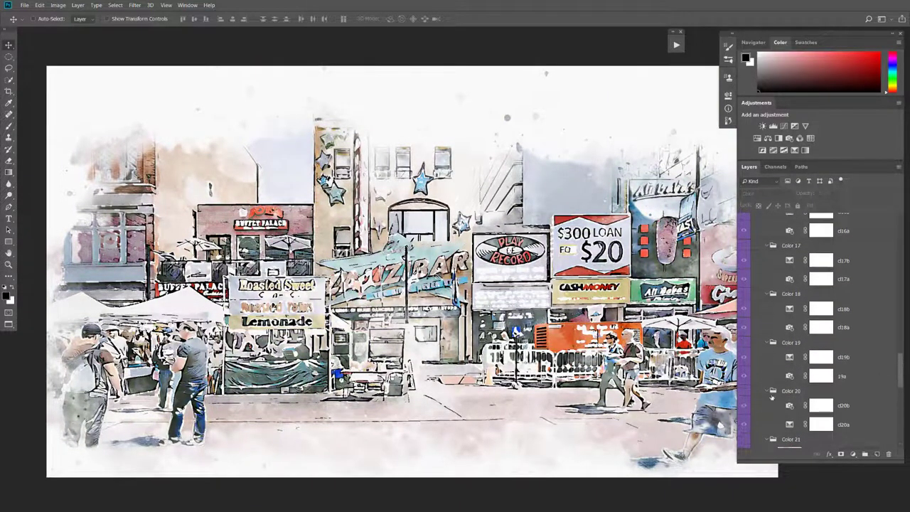
pyautogui.click(744, 390)
pyautogui.click(744, 390)
pyautogui.click(745, 342)
pyautogui.click(745, 343)
pyautogui.click(744, 293)
pyautogui.click(744, 294)
# Turn on Color 01 through Color 03 and set the Color 06 set to 50% opacity
pyautogui.moveTo(902, 372); pyautogui.dragTo(902, 242)
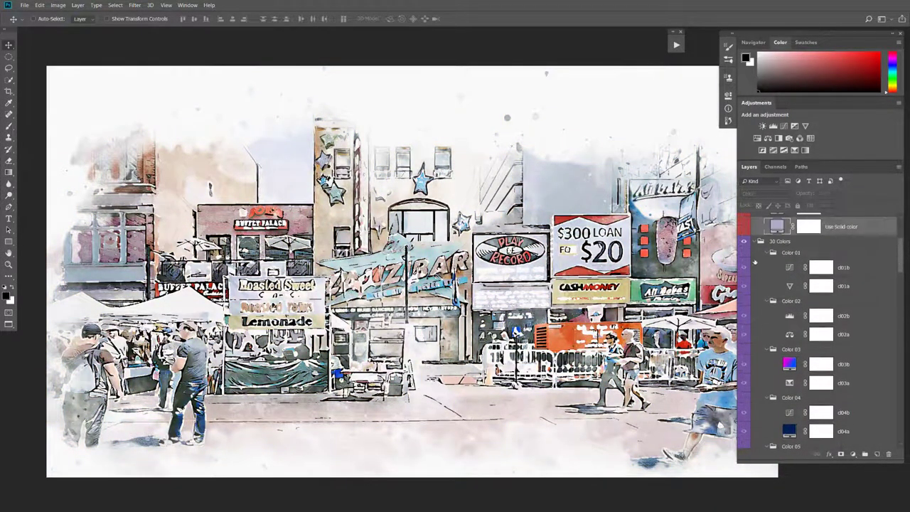
pyautogui.click(744, 255)
pyautogui.moveTo(745, 254)
pyautogui.mouseDown()
pyautogui.moveTo(744, 365)
pyautogui.moveTo(819, 272)
pyautogui.mouseUp()
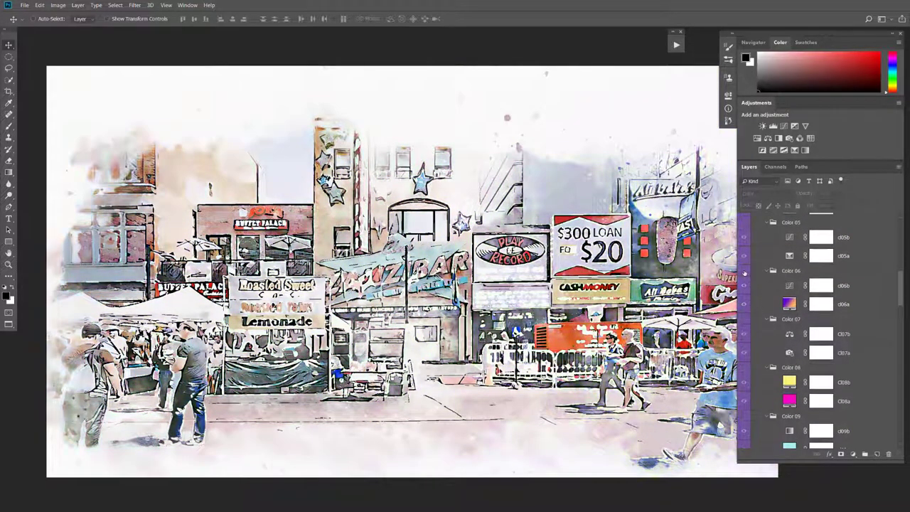
pyautogui.click(819, 272)
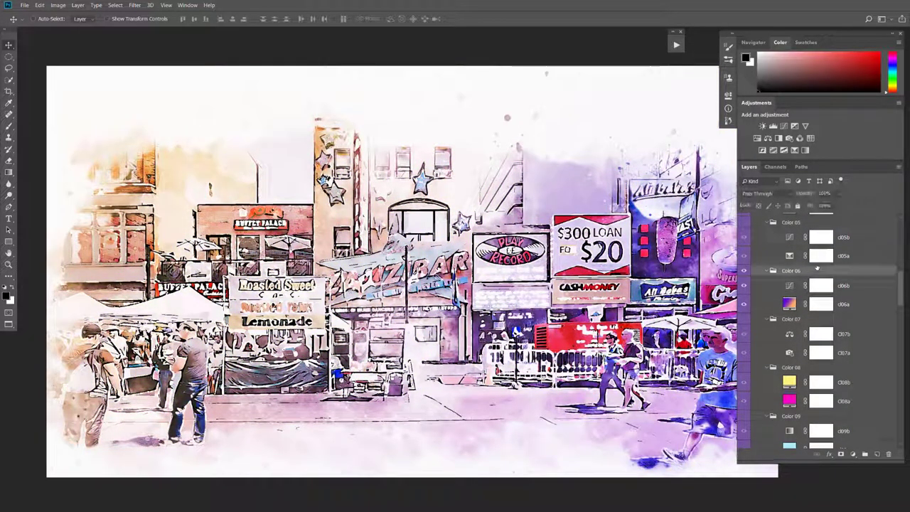
pyautogui.write('5')
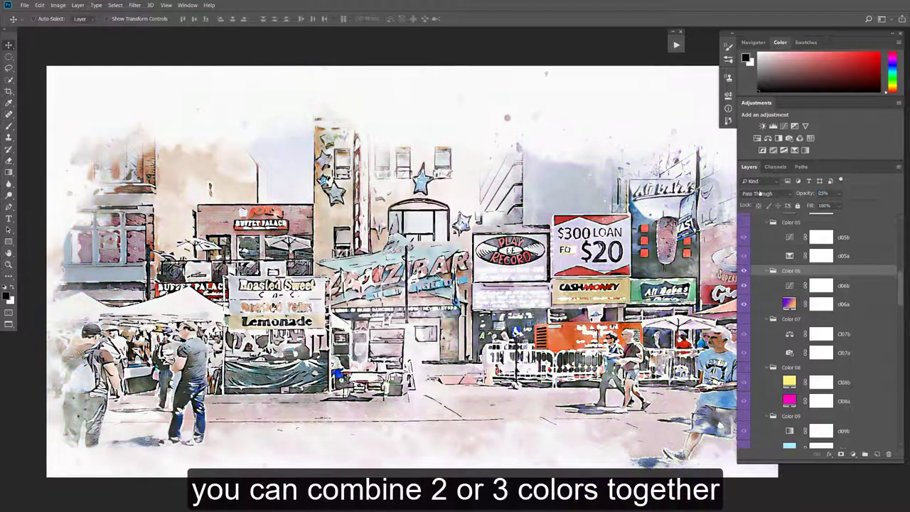
pyautogui.write('0')
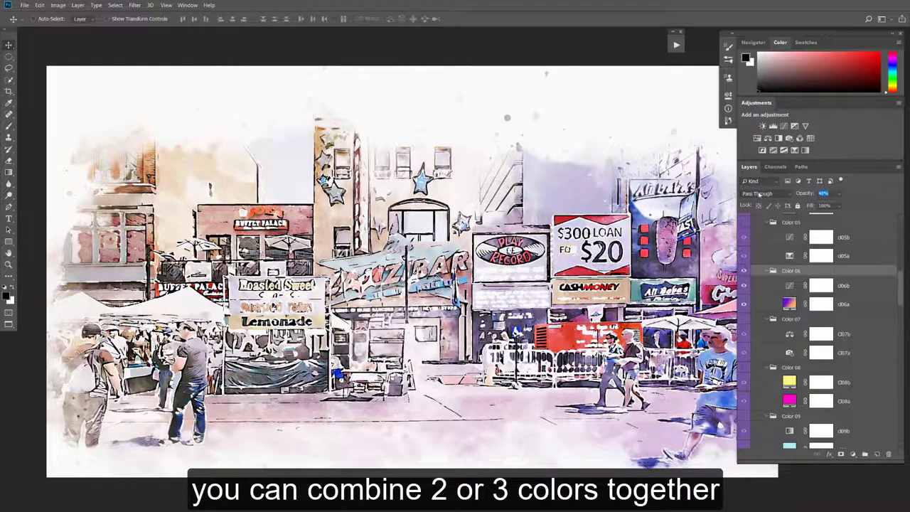
# Turn on the Color 08 set and fade its opacity to about 44%
pyautogui.scroll(-3, 745, 324)
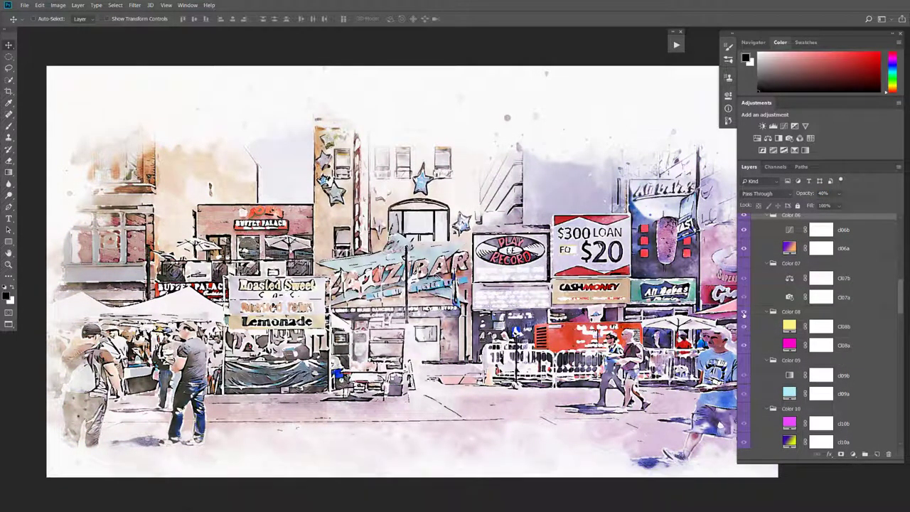
pyautogui.click(744, 313)
pyautogui.click(833, 315)
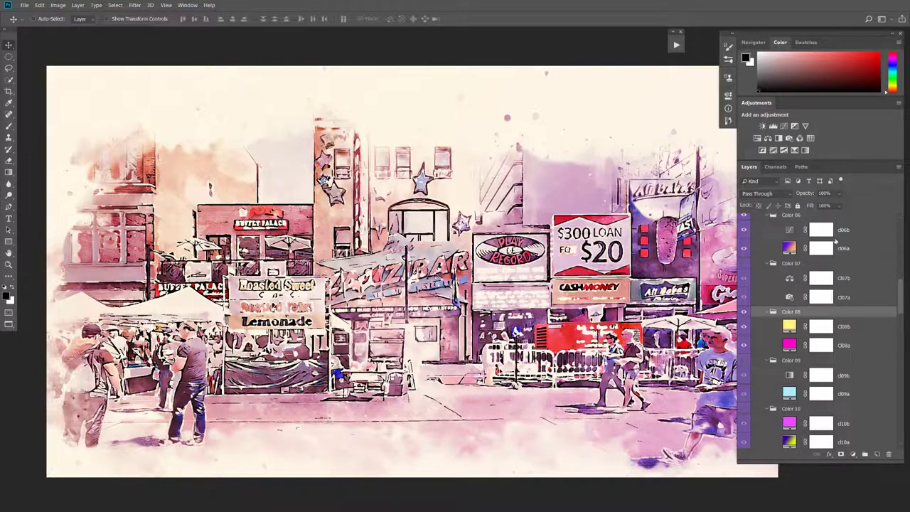
pyautogui.moveTo(807, 194)
pyautogui.mouseDown()
pyautogui.moveTo(717, 183)
pyautogui.moveTo(734, 188)
pyautogui.mouseUp()
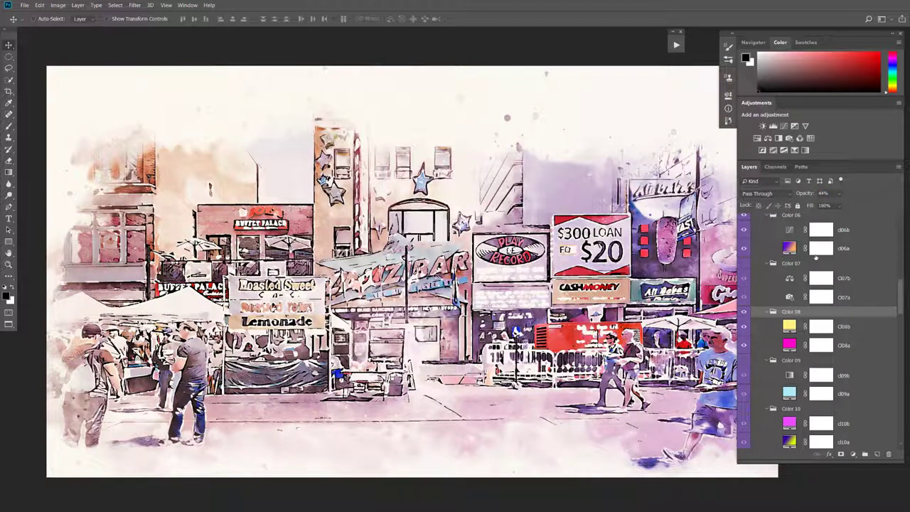
pyautogui.moveTo(898, 295); pyautogui.dragTo(899, 247)
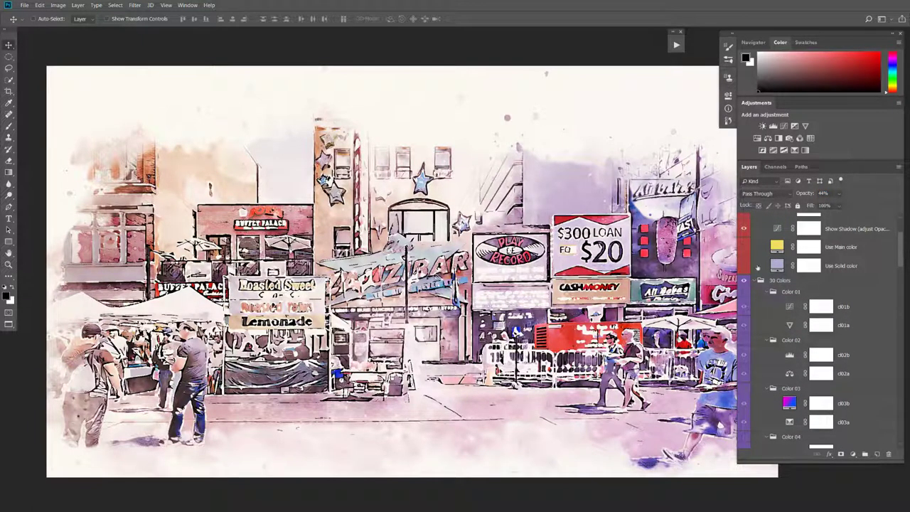
# Collapse the 30 Colors group and toggle the Texture layer off and on twice, leaving it visible
pyautogui.click(760, 282)
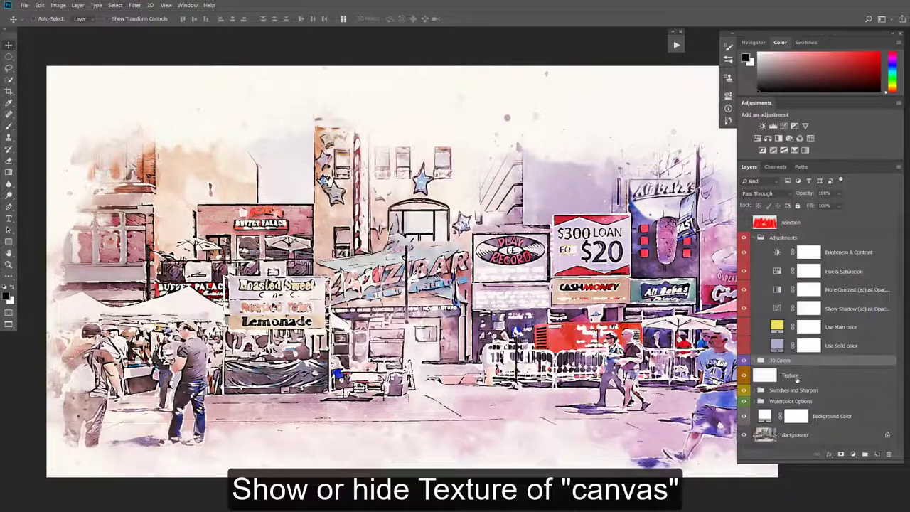
pyautogui.click(797, 380)
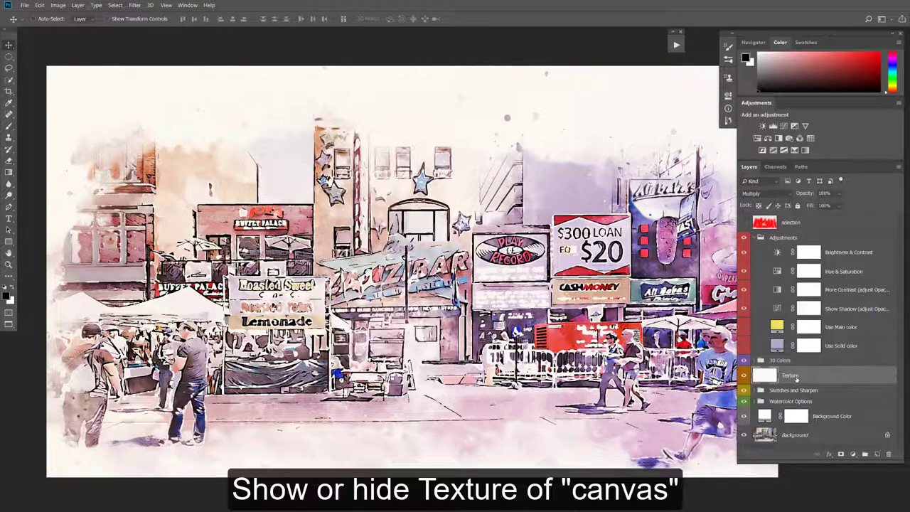
pyautogui.click(744, 375)
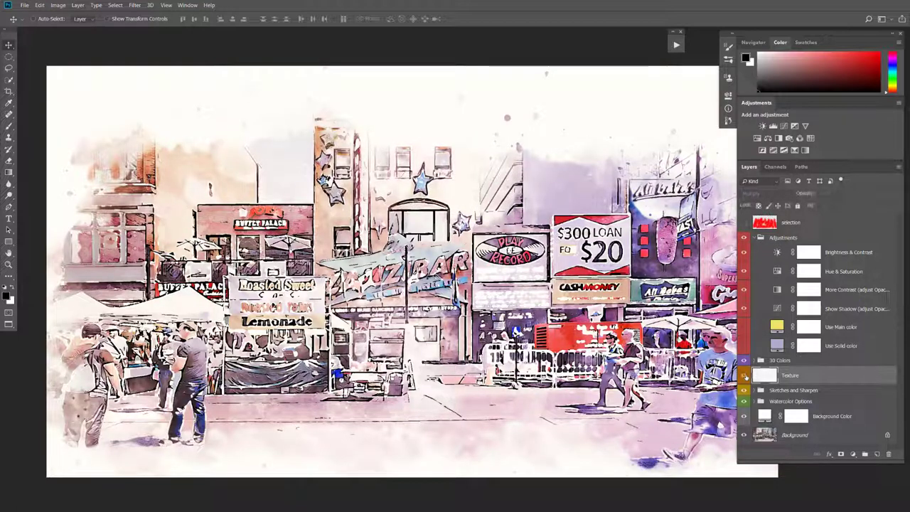
pyautogui.click(744, 375)
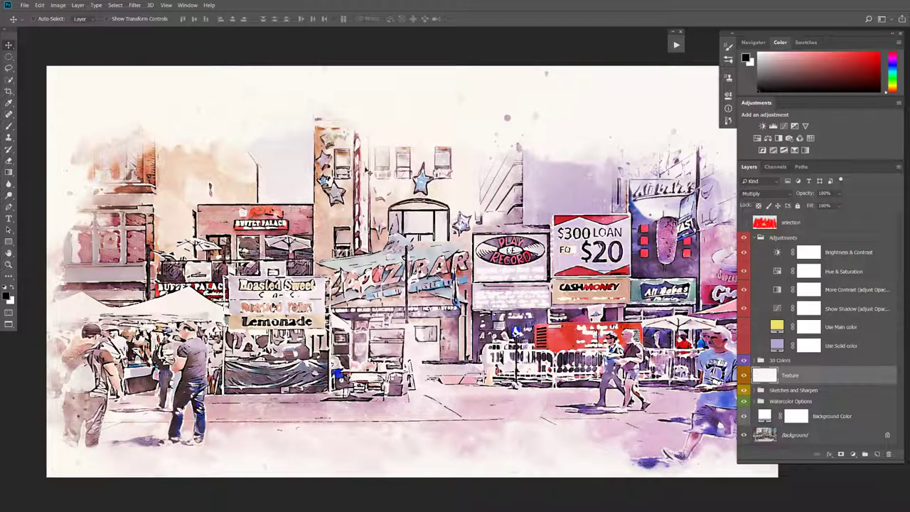
pyautogui.click(744, 375)
pyautogui.click(744, 375)
# Change the Background Color fill to a light yellowish off-white, f7f6f1
pyautogui.doubleClick(764, 419)
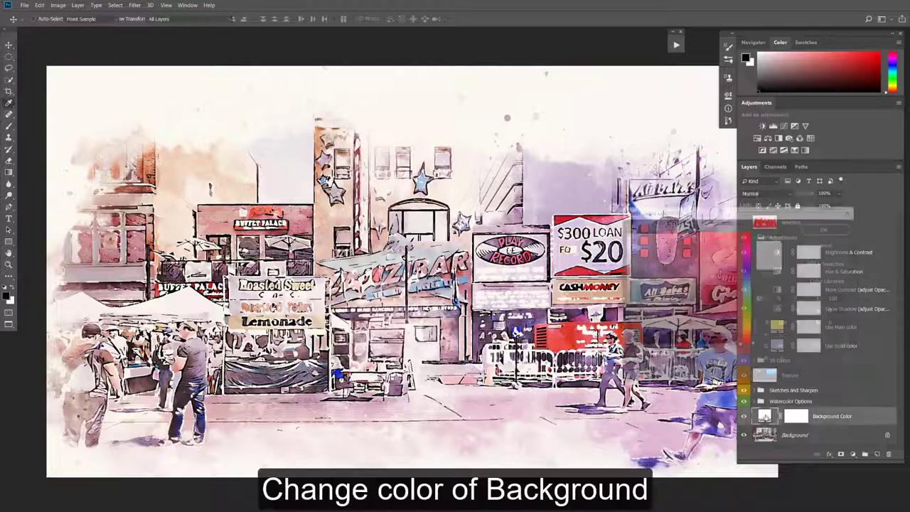
pyautogui.click(629, 246)
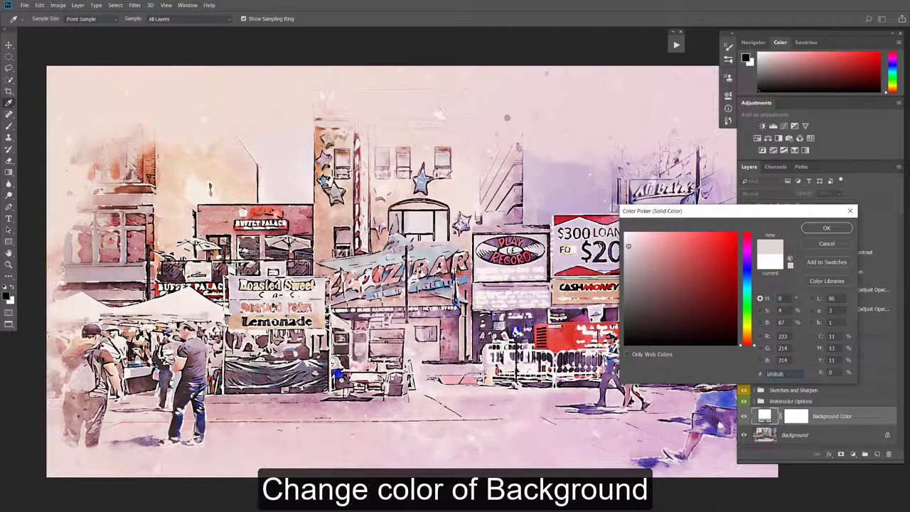
pyautogui.moveTo(628, 258); pyautogui.dragTo(628, 236)
pyautogui.moveTo(748, 335); pyautogui.dragTo(747, 330)
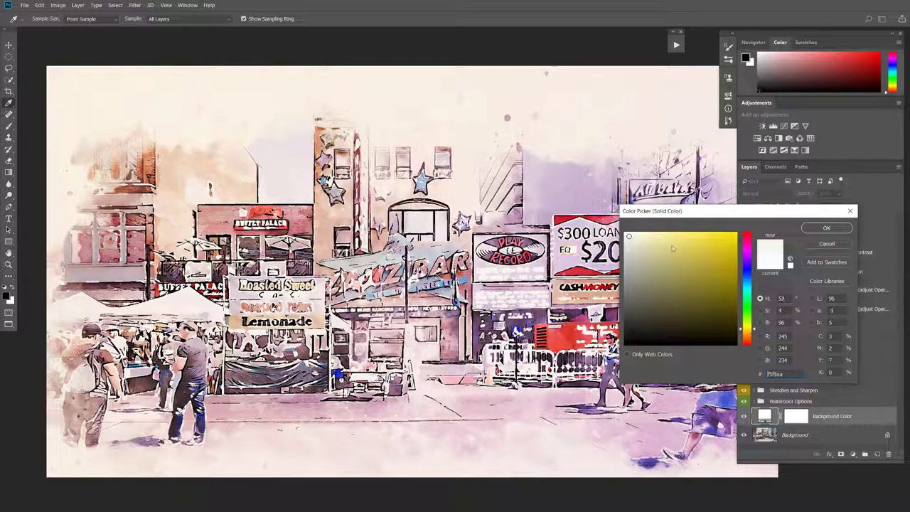
pyautogui.moveTo(628, 235); pyautogui.dragTo(628, 235)
pyautogui.click(827, 228)
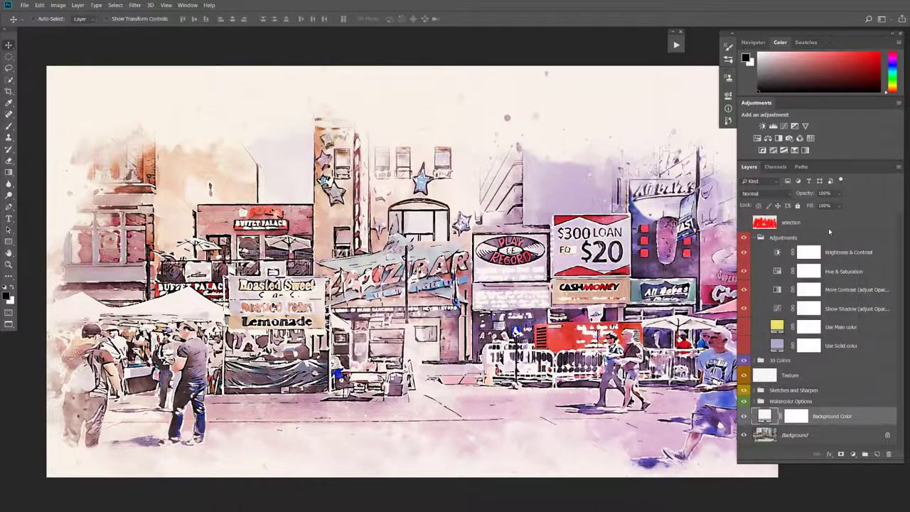
# Expand the Sketches and Sharpen group and select the Sketch 01 layer
pyautogui.click(794, 390)
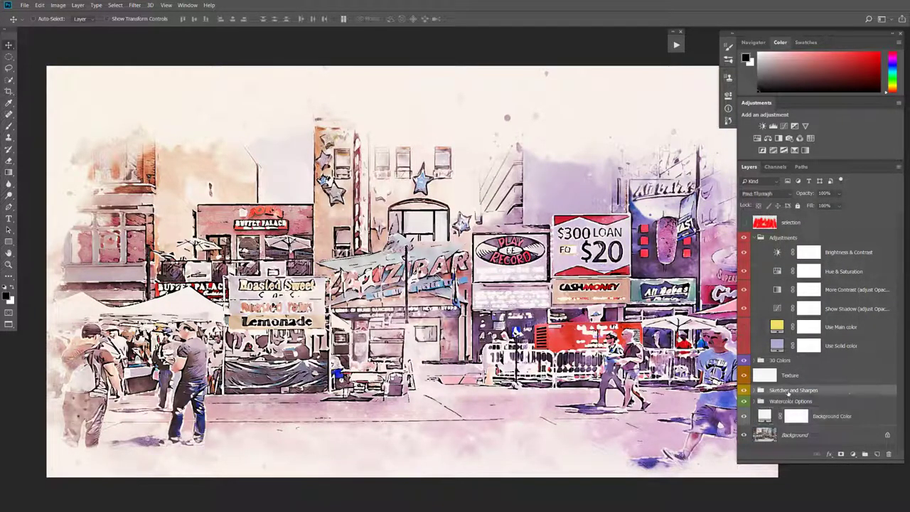
pyautogui.click(760, 390)
pyautogui.scroll(-3, 783, 387)
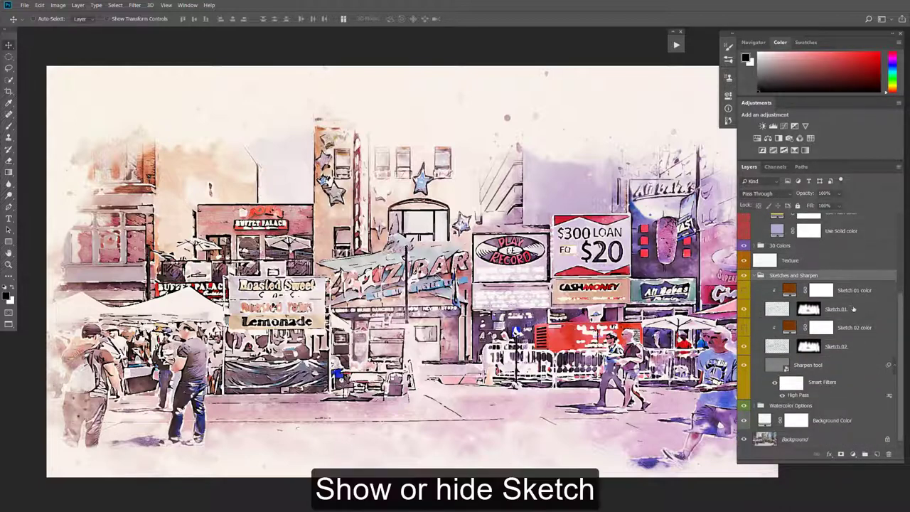
pyautogui.click(762, 314)
# Compare Sketch 01 and 02 on and off, then show both sketch color fills
pyautogui.click(744, 310)
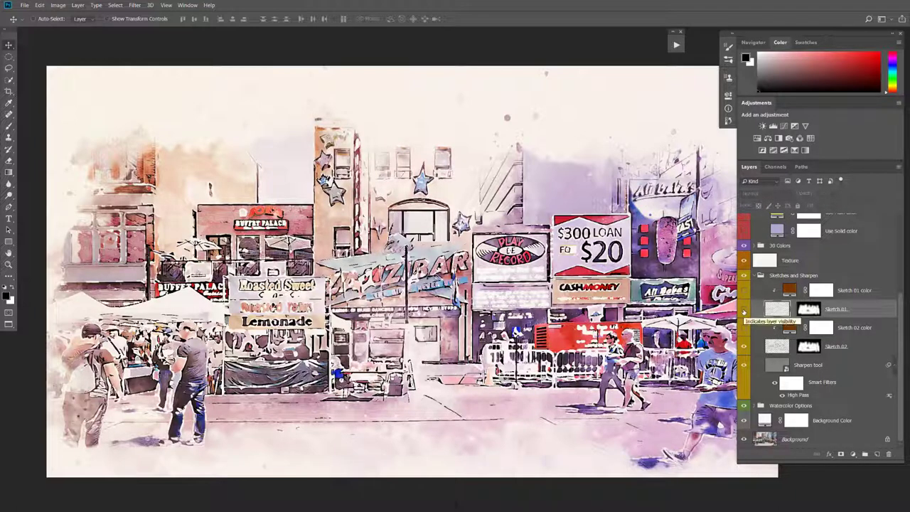
pyautogui.click(744, 347)
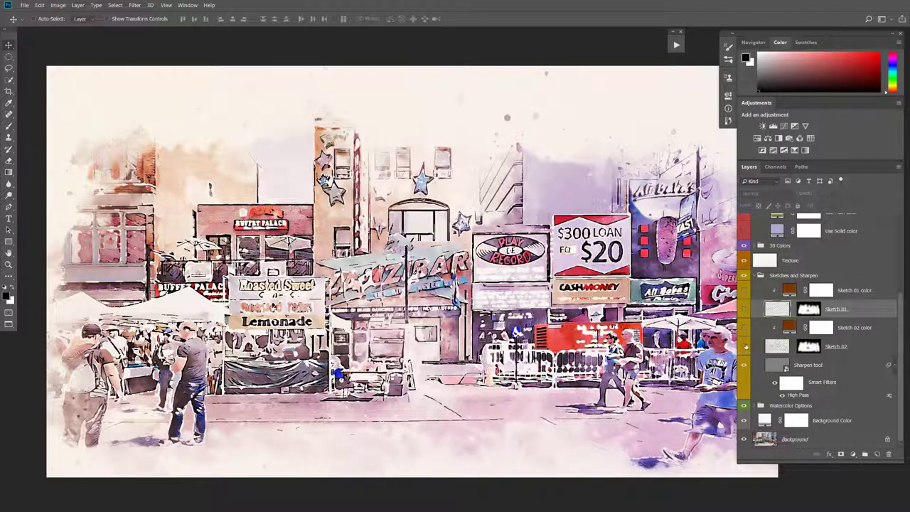
pyautogui.click(744, 347)
pyautogui.click(744, 310)
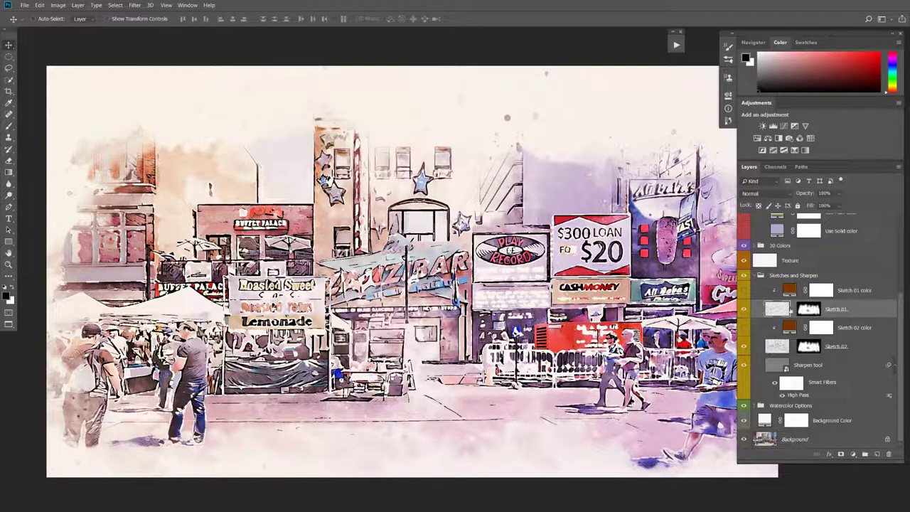
pyautogui.click(744, 291)
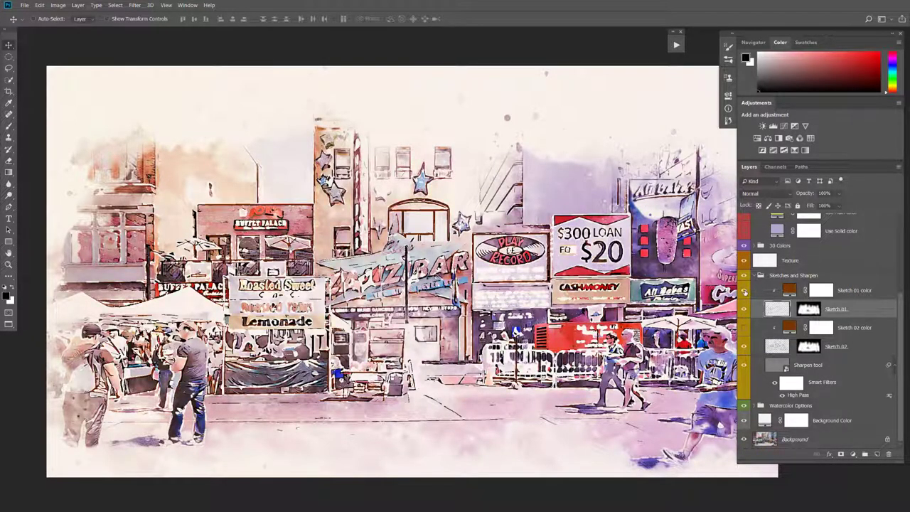
pyautogui.click(744, 328)
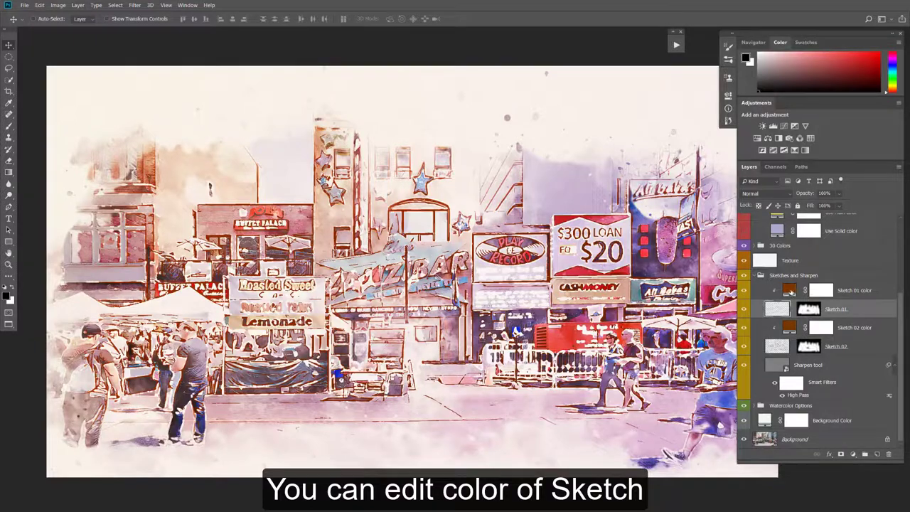
# Set the Sketch 01 color and Sketch 02 color fills to magenta
pyautogui.doubleClick(789, 290)
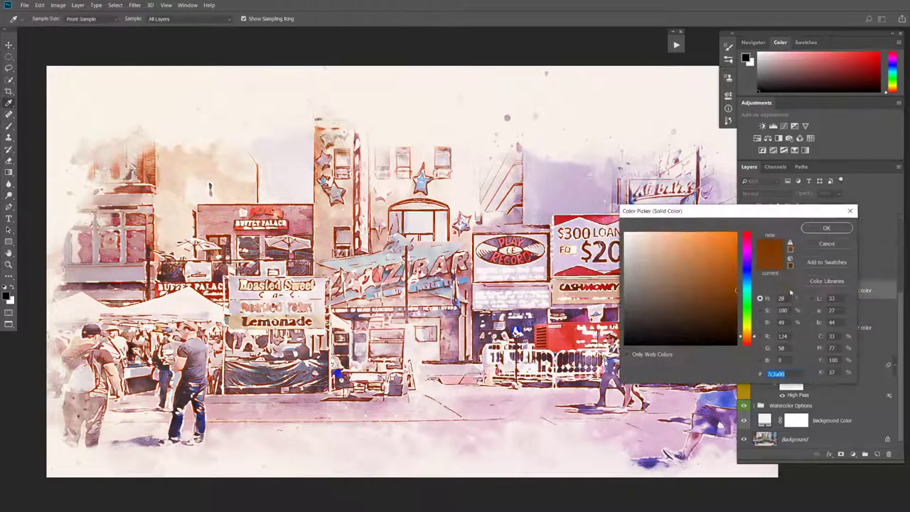
pyautogui.moveTo(747, 273); pyautogui.dragTo(748, 249)
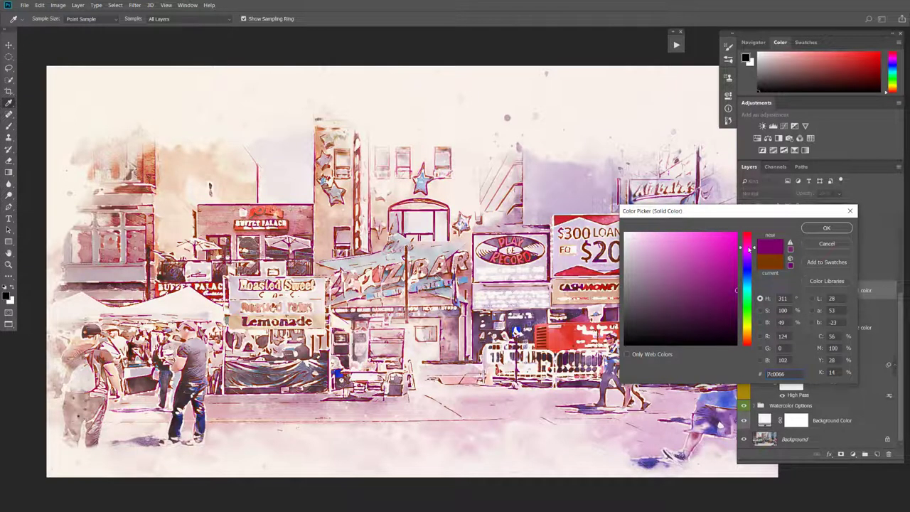
pyautogui.click(730, 242)
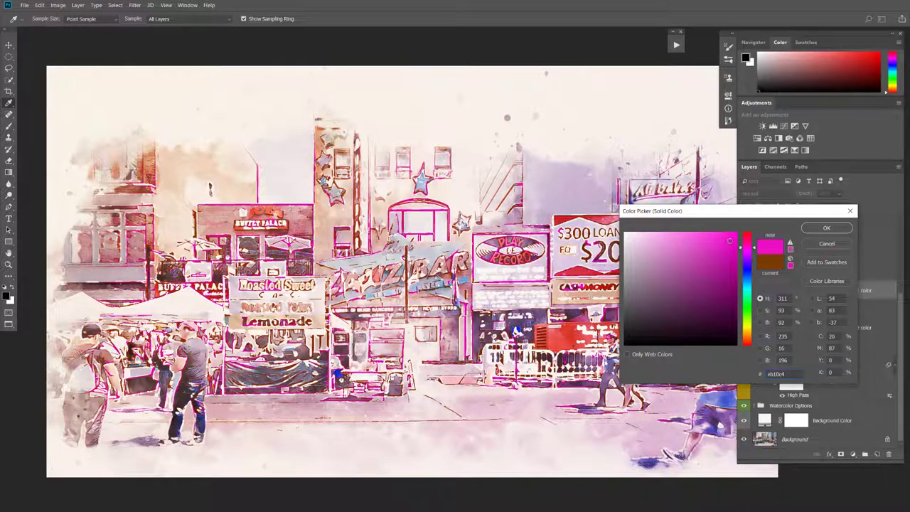
pyautogui.click(827, 228)
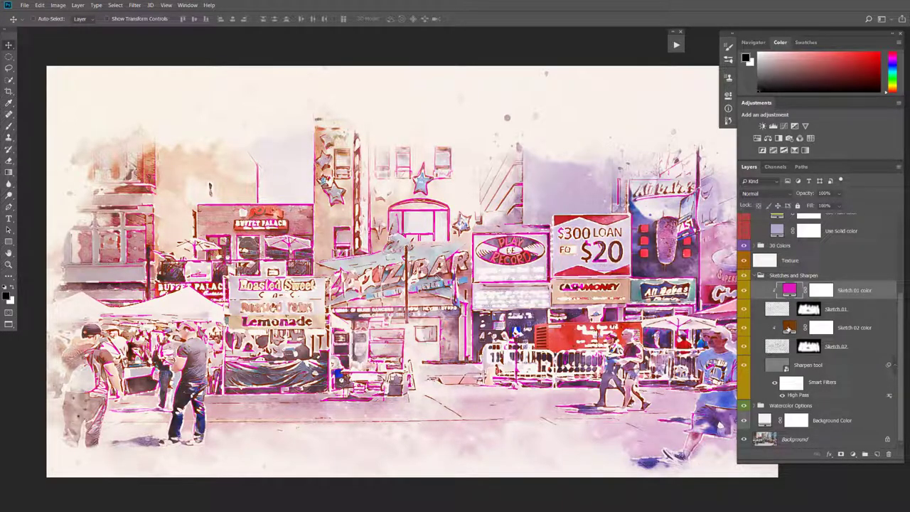
pyautogui.doubleClick(790, 327)
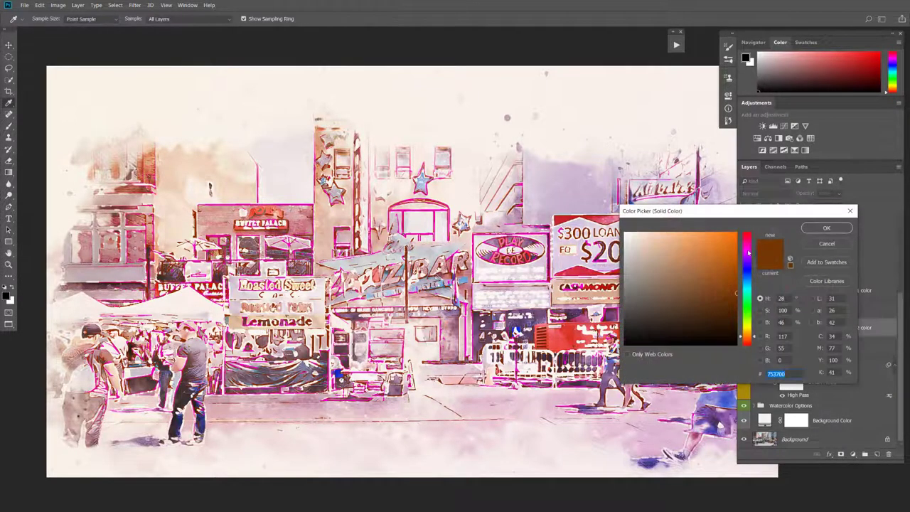
pyautogui.click(748, 252)
pyautogui.moveTo(722, 247); pyautogui.dragTo(726, 252)
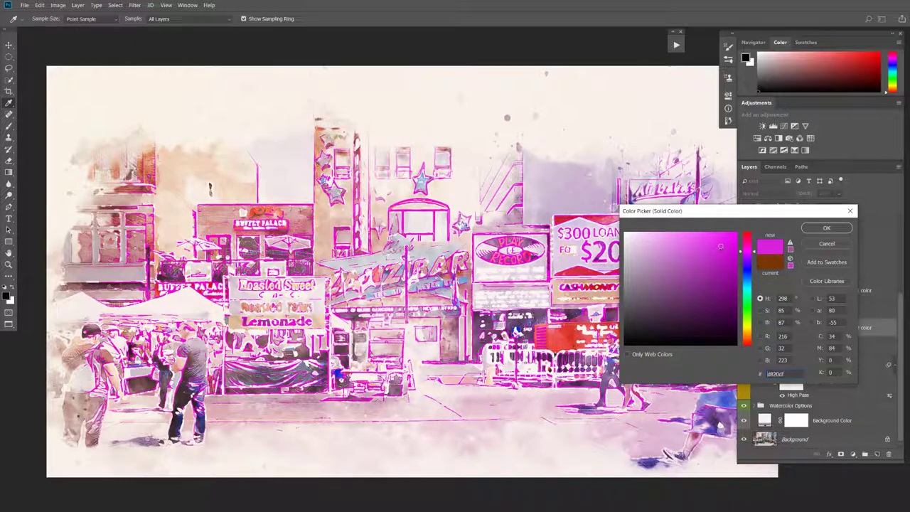
pyautogui.click(818, 229)
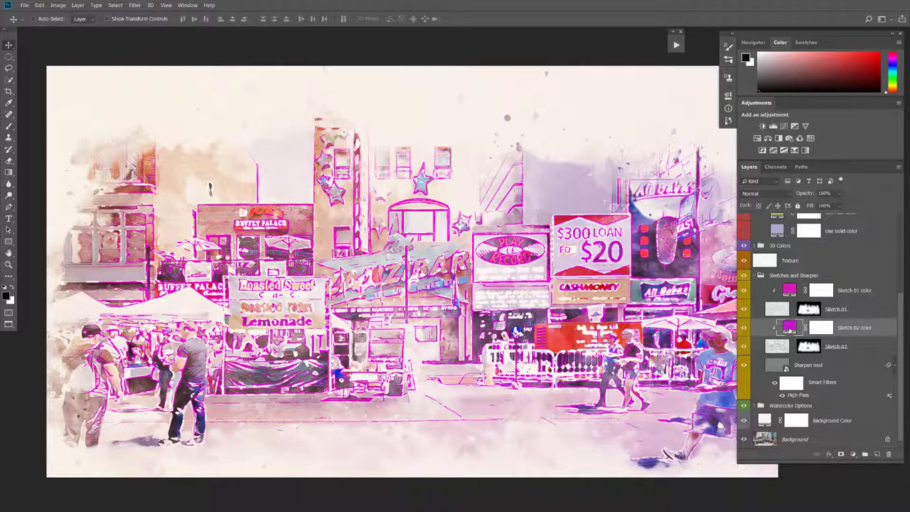
# Change both sketch color fills to blue, then hide both color layers
pyautogui.doubleClick(790, 328)
pyautogui.click(748, 272)
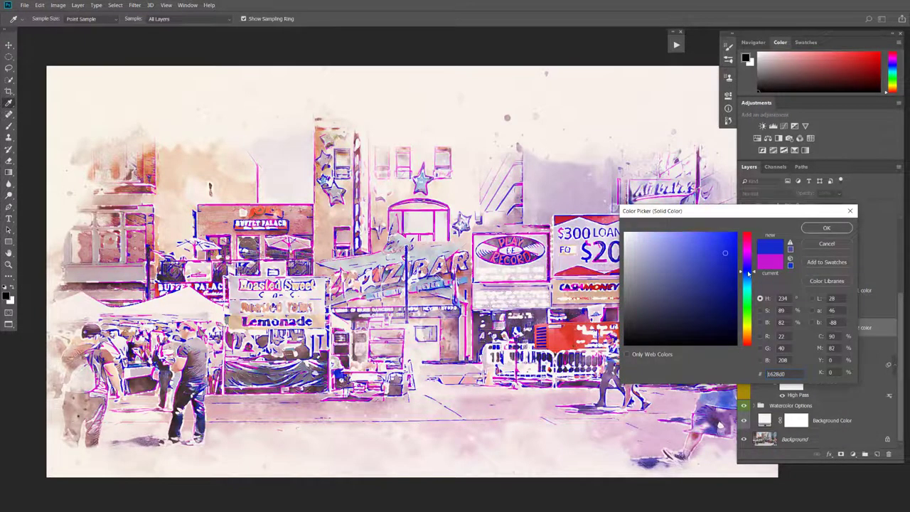
pyautogui.click(825, 229)
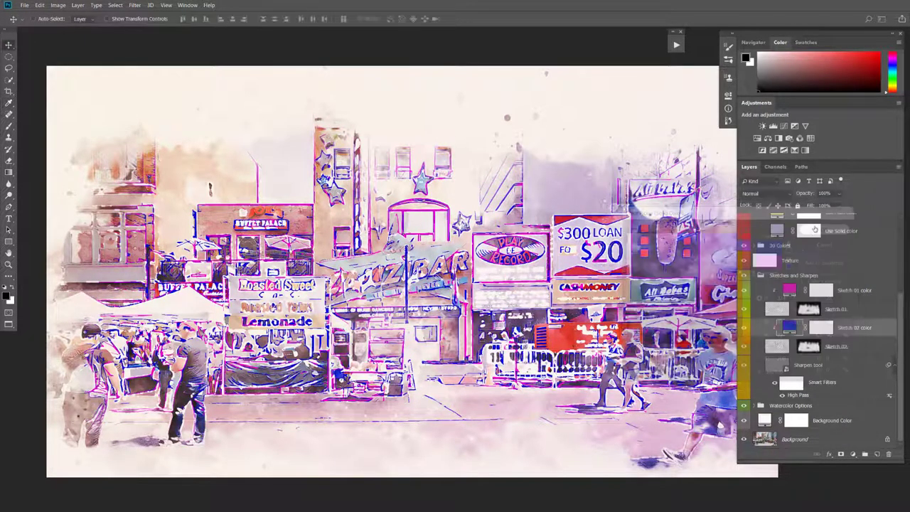
pyautogui.doubleClick(788, 291)
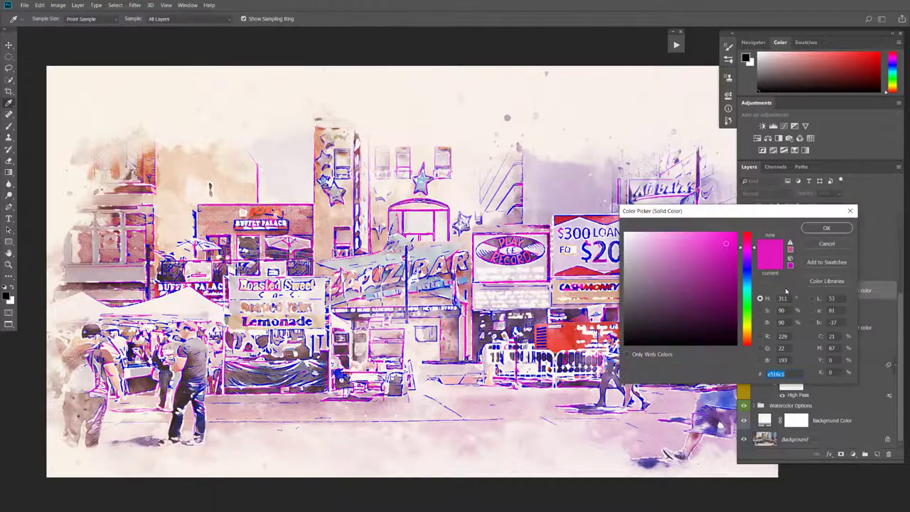
pyautogui.click(750, 273)
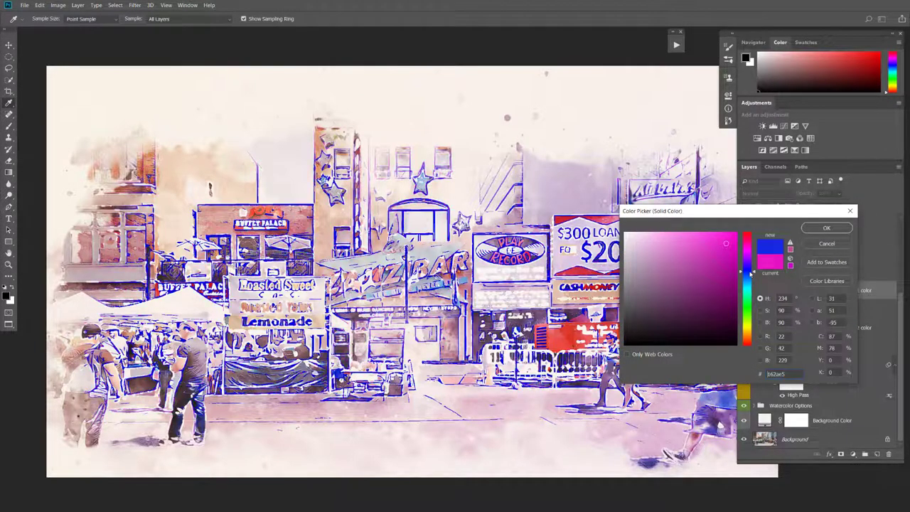
pyautogui.click(827, 229)
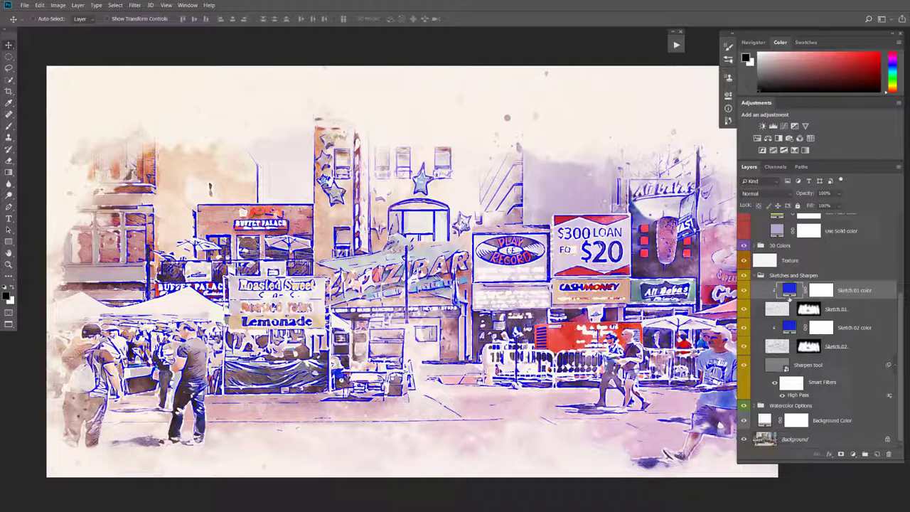
pyautogui.click(744, 291)
pyautogui.click(744, 327)
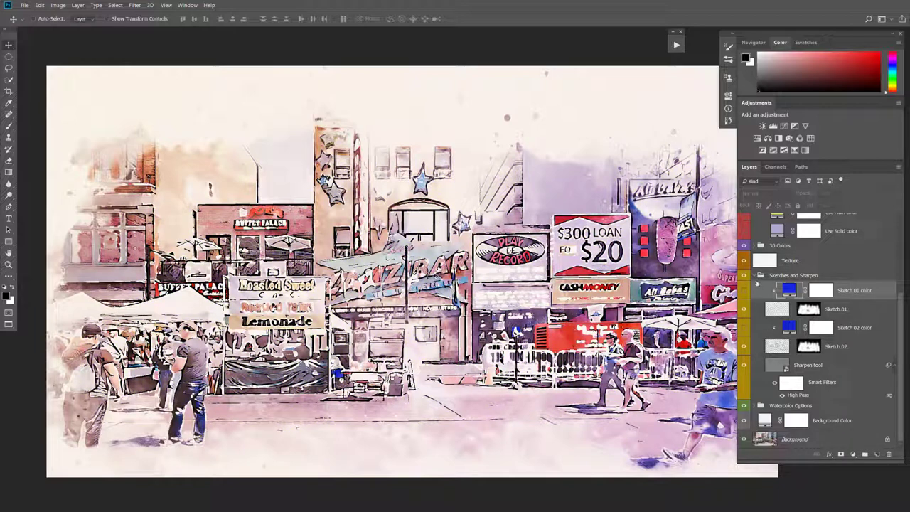
pyautogui.click(778, 367)
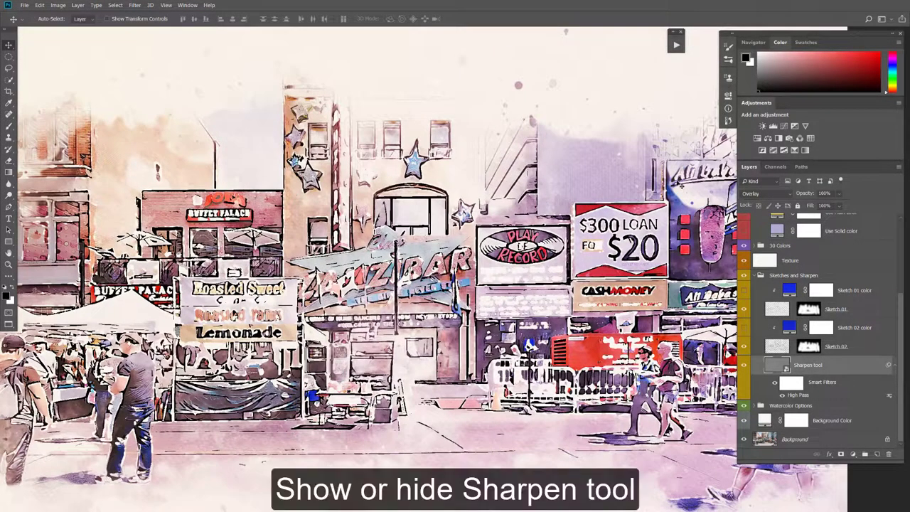
pyautogui.click(745, 365)
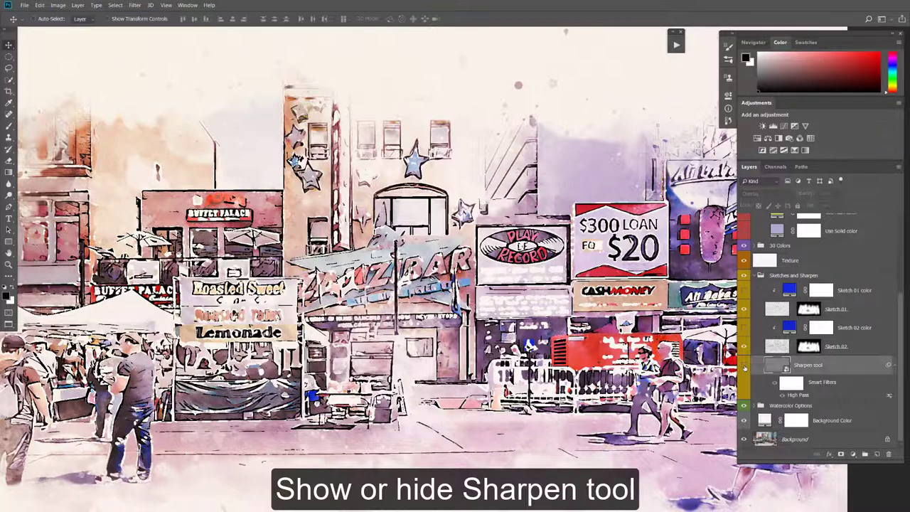
pyautogui.click(745, 365)
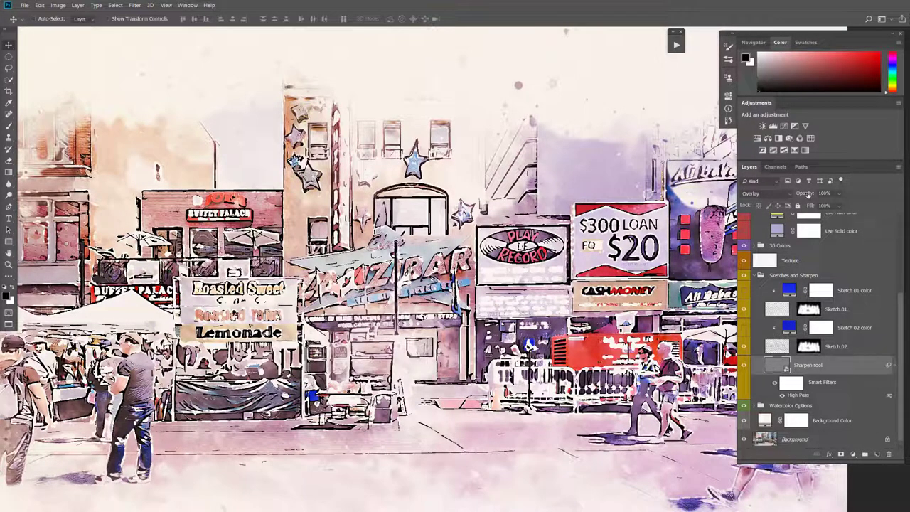
pyautogui.moveTo(808, 195)
pyautogui.mouseDown()
pyautogui.moveTo(684, 189)
pyautogui.moveTo(711, 197)
pyautogui.mouseUp()
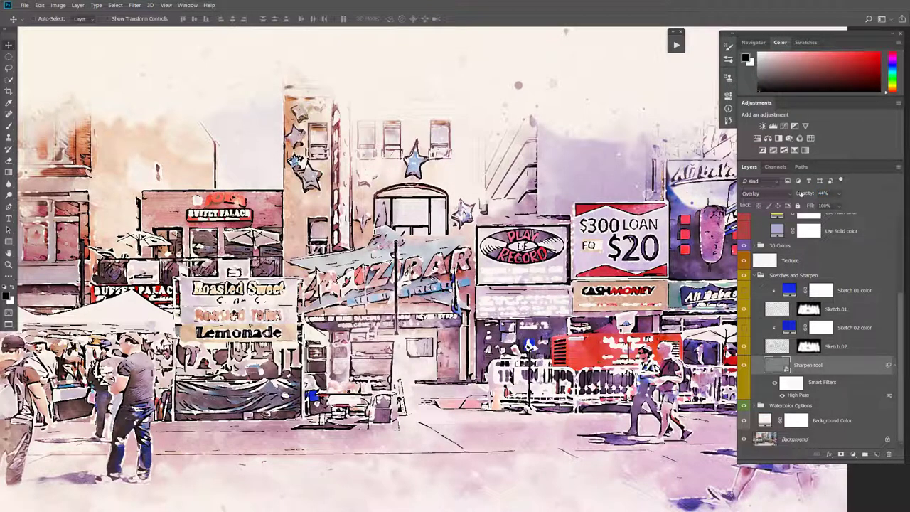
pyautogui.moveTo(801, 194); pyautogui.dragTo(890, 197)
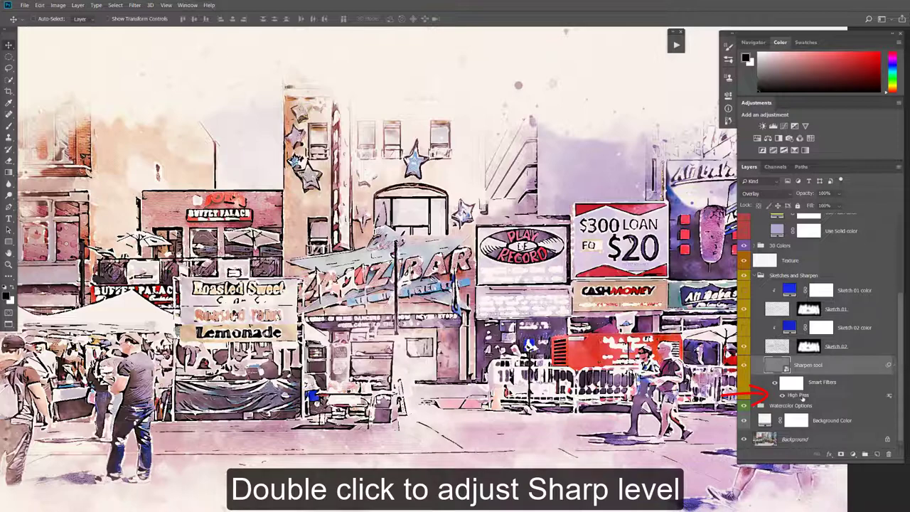
# Reduce the High Pass smart filter radius to 0.9 pixels
pyautogui.doubleClick(799, 395)
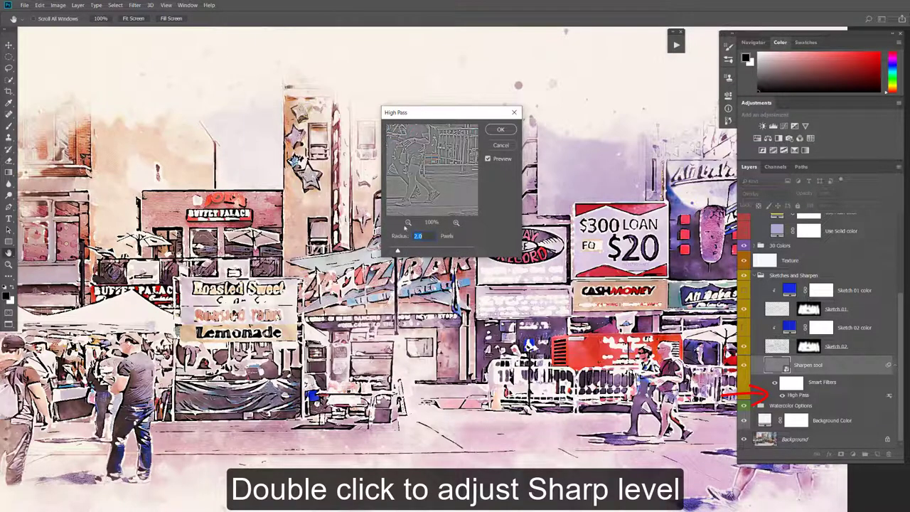
pyautogui.moveTo(426, 116); pyautogui.dragTo(453, 103)
pyautogui.moveTo(424, 238); pyautogui.dragTo(420, 240)
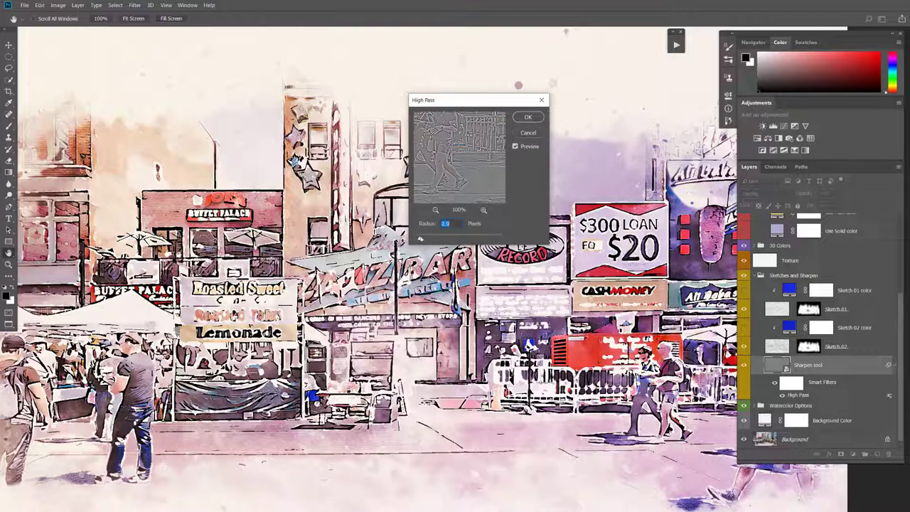
pyautogui.click(528, 116)
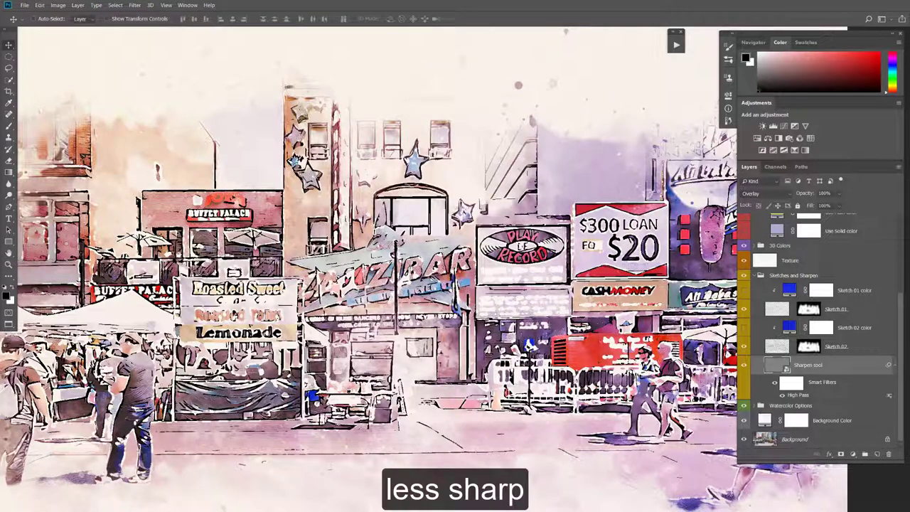
# Raise the High Pass radius to 3.0 and lower the sharpening layer opacity to about 46%
pyautogui.doubleClick(800, 395)
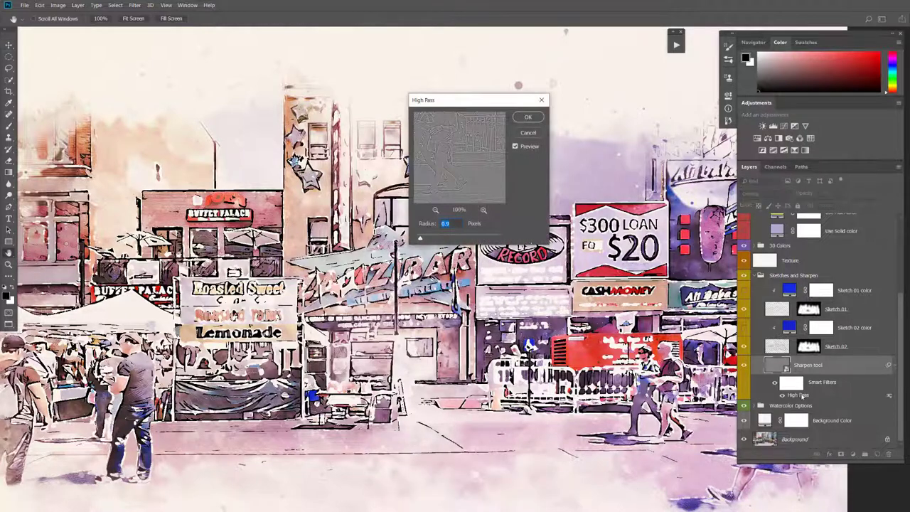
pyautogui.moveTo(436, 239); pyautogui.dragTo(429, 239)
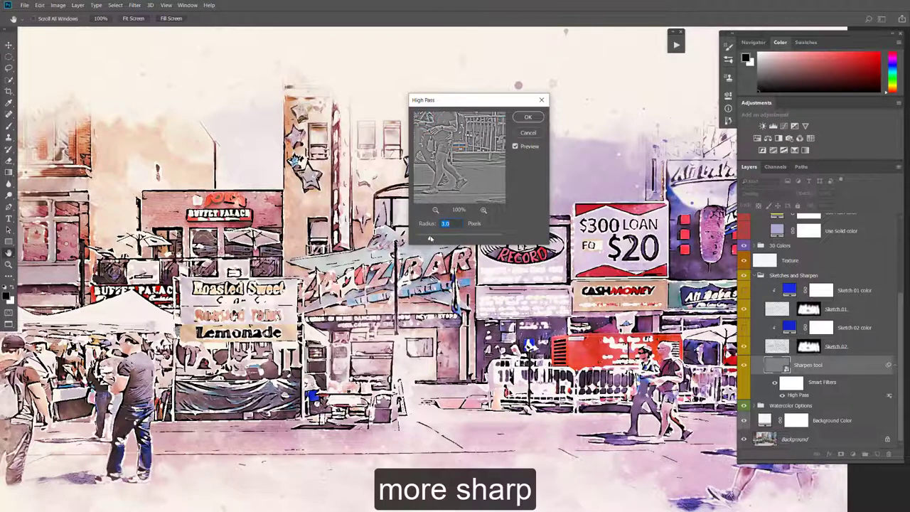
pyautogui.click(525, 116)
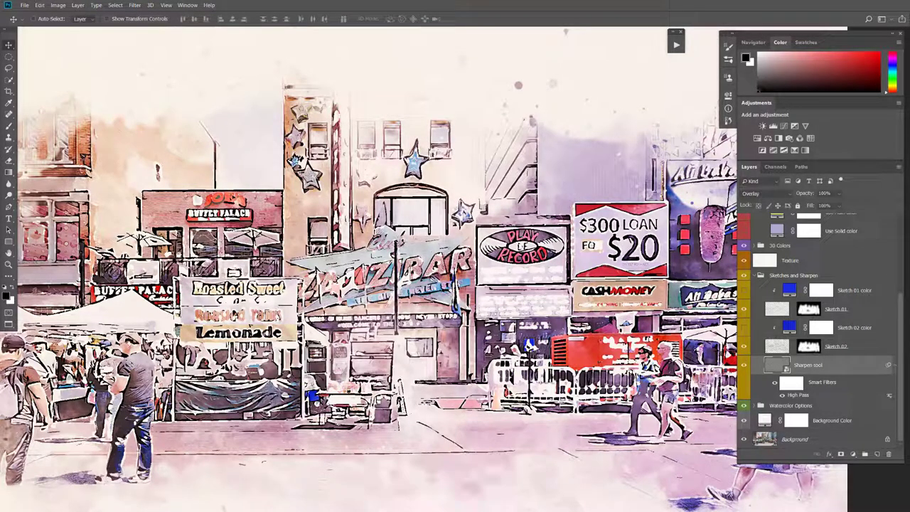
pyautogui.moveTo(805, 193); pyautogui.dragTo(784, 195)
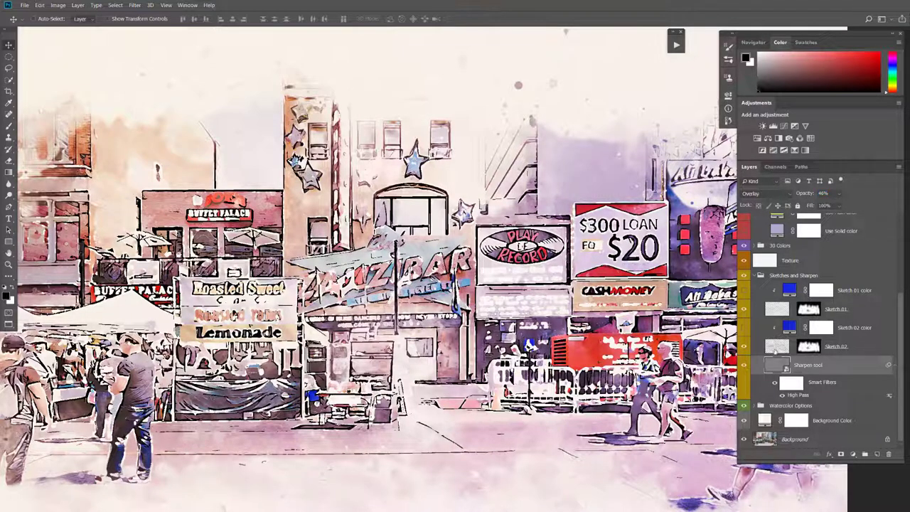
# Collapse Sketches and Sharpen, expand Watercolor Options, hide Painting Option 1 and zoom out
pyautogui.click(756, 276)
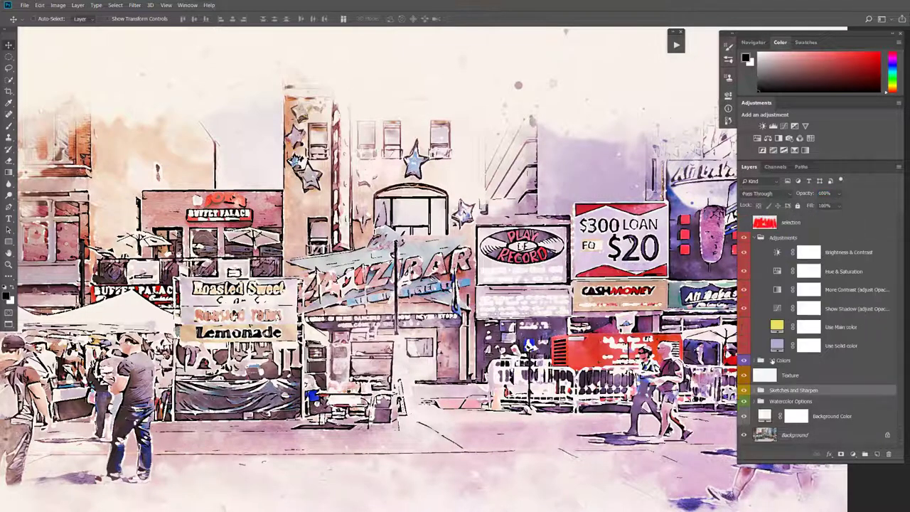
pyautogui.click(761, 401)
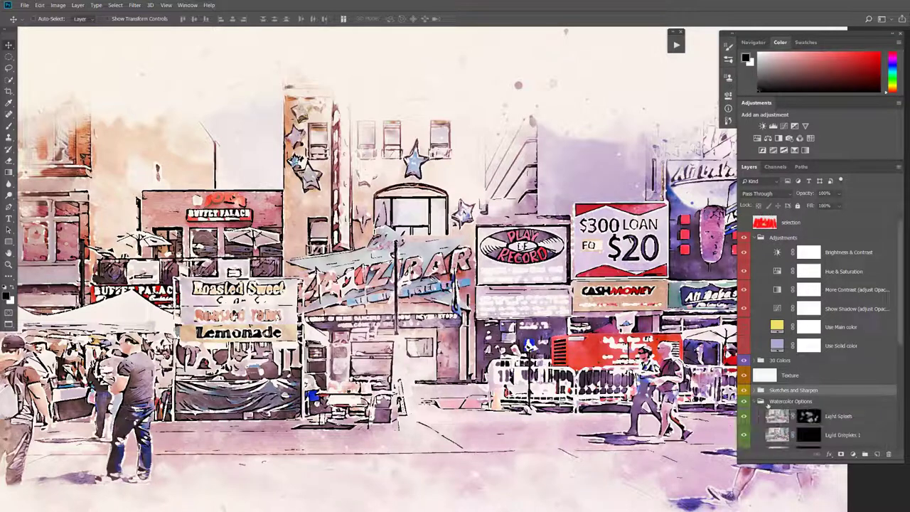
pyautogui.scroll(-1, 818, 398)
pyautogui.scroll(-4, 843, 404)
pyautogui.scroll(-4, 844, 404)
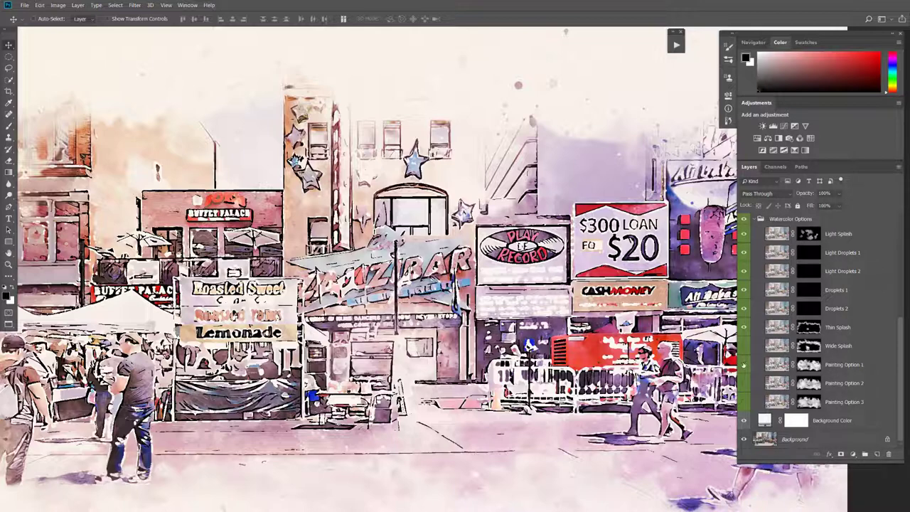
pyautogui.click(744, 364)
pyautogui.hotkey('ctrl', '-')
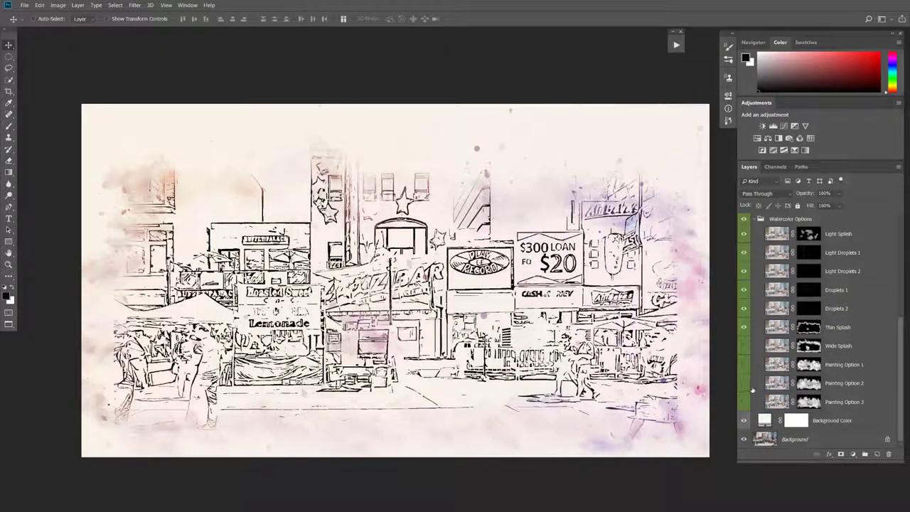
# Compare Painting Options 1 and 2, then keep Painting Option 3 switched on
pyautogui.click(744, 365)
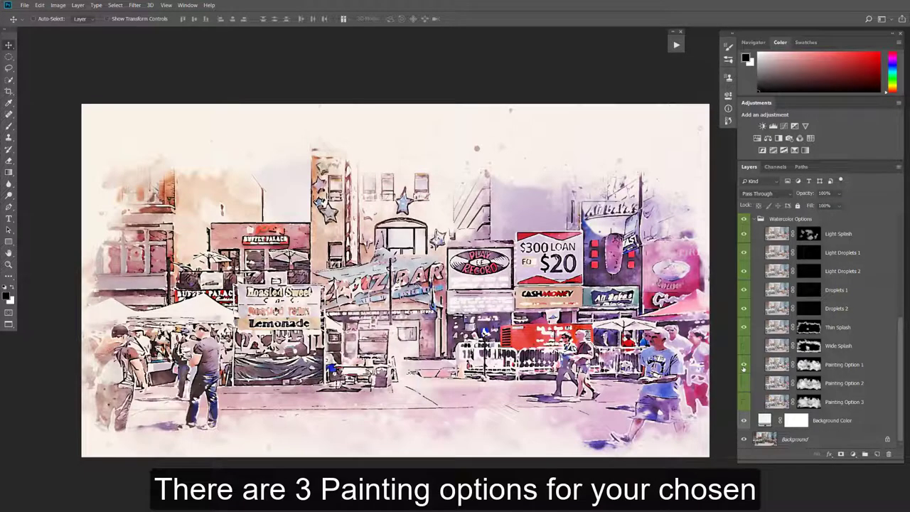
pyautogui.click(745, 366)
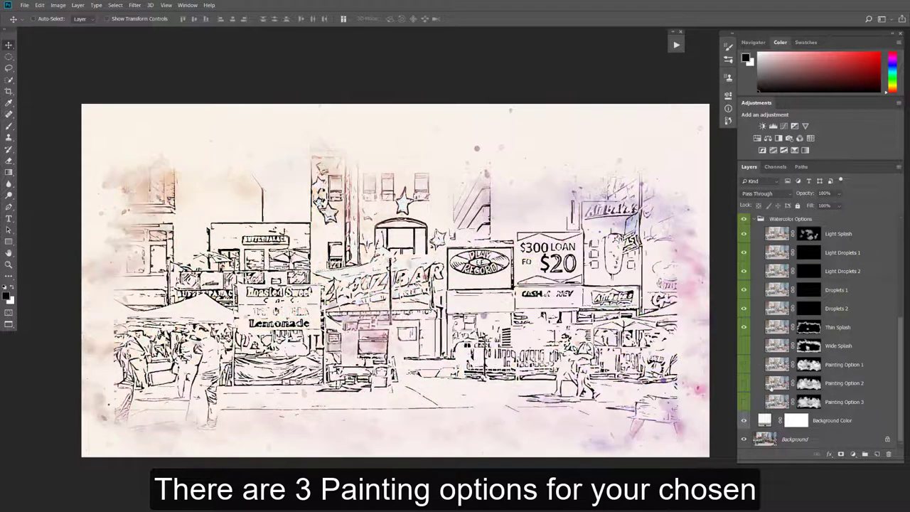
pyautogui.click(745, 384)
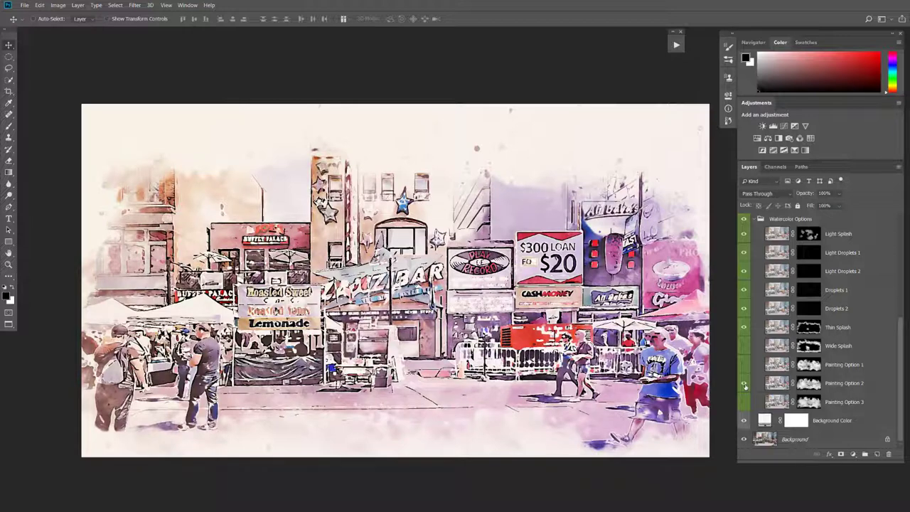
pyautogui.click(744, 384)
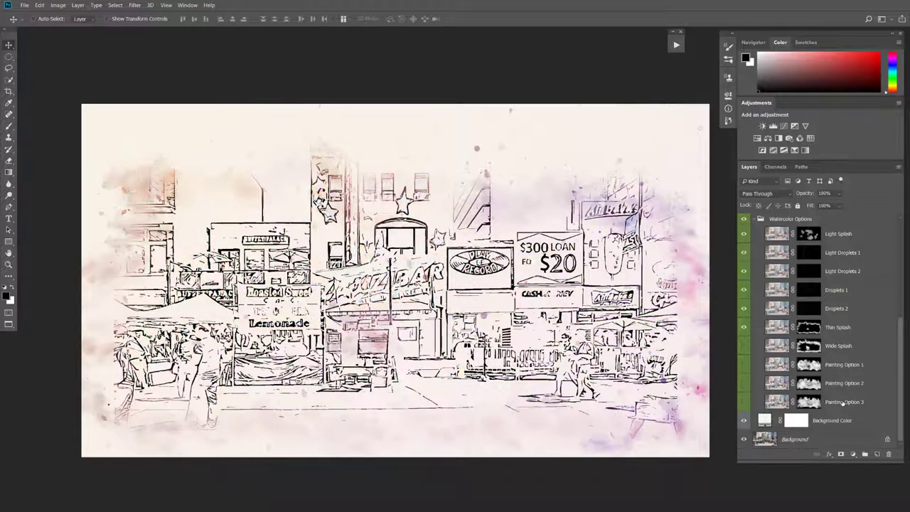
pyautogui.click(745, 402)
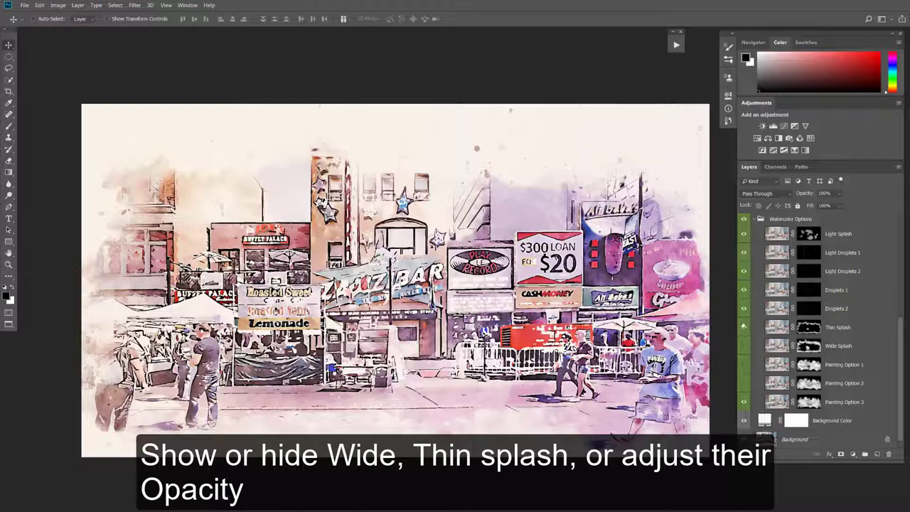
# Compare the Thin Splash and Wide Splash textures, leaving Thin hidden and Wide visible
pyautogui.click(745, 328)
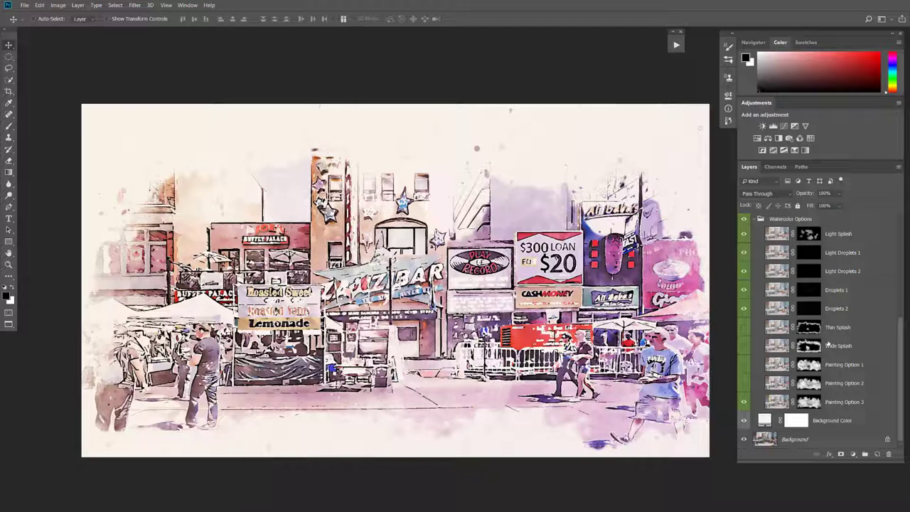
pyautogui.click(745, 328)
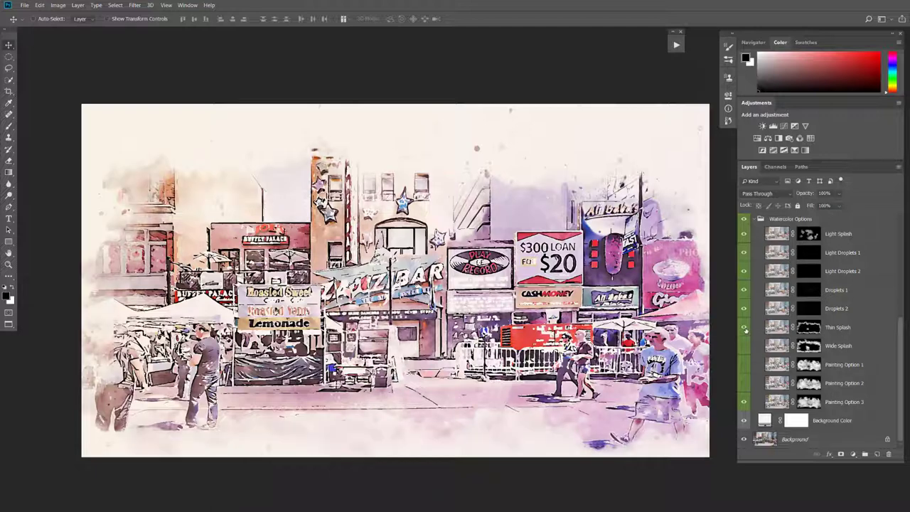
pyautogui.click(745, 328)
pyautogui.click(745, 346)
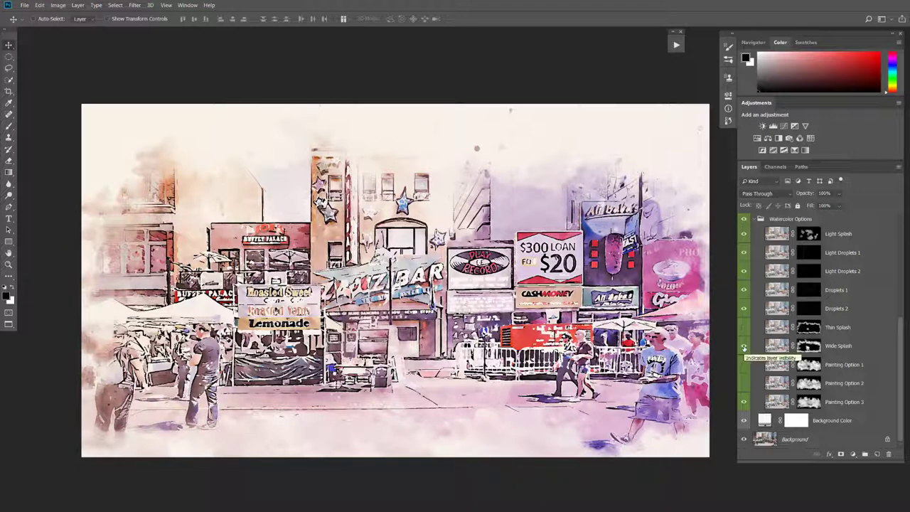
pyautogui.click(745, 346)
pyautogui.click(744, 346)
# Lower the Wide Splash layer's opacity and turn Thin Splash back on
pyautogui.click(779, 347)
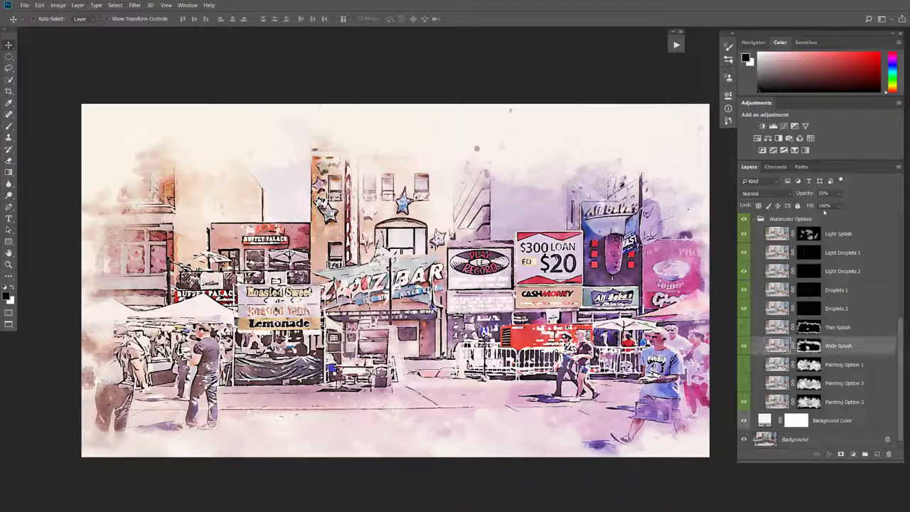
pyautogui.moveTo(807, 194)
pyautogui.mouseDown()
pyautogui.moveTo(787, 195)
pyautogui.moveTo(837, 200)
pyautogui.mouseUp()
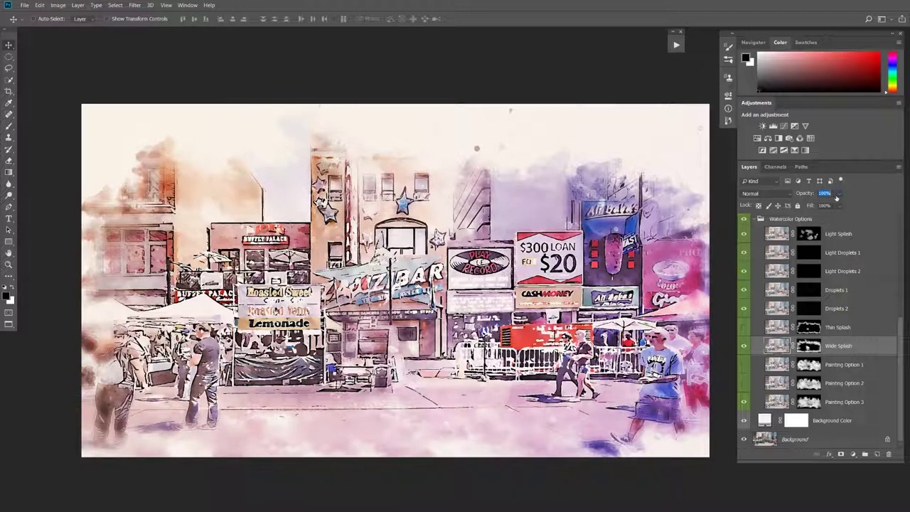
pyautogui.moveTo(807, 197); pyautogui.dragTo(782, 194)
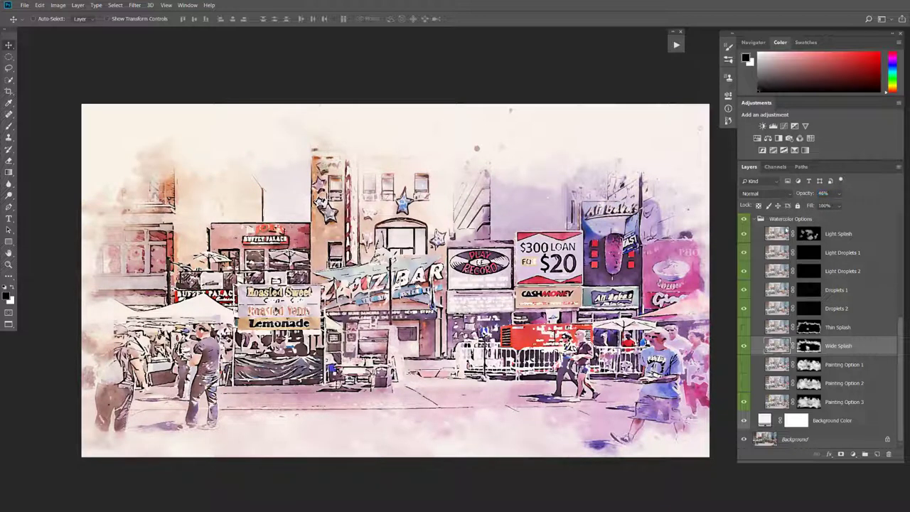
pyautogui.click(754, 329)
pyautogui.click(744, 327)
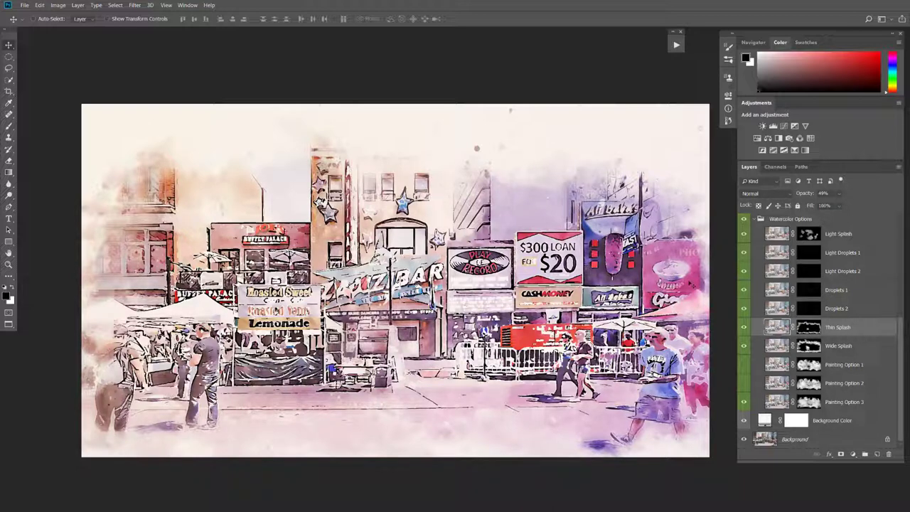
pyautogui.click(786, 290)
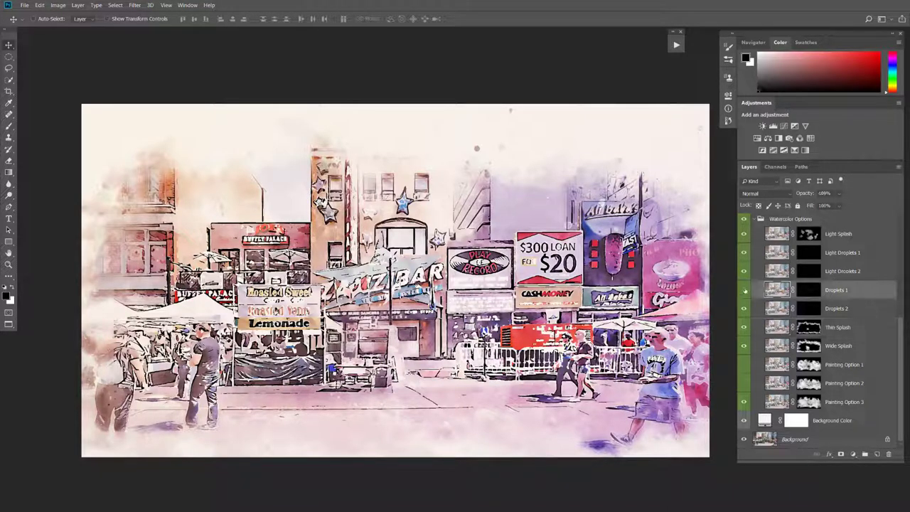
pyautogui.click(745, 290)
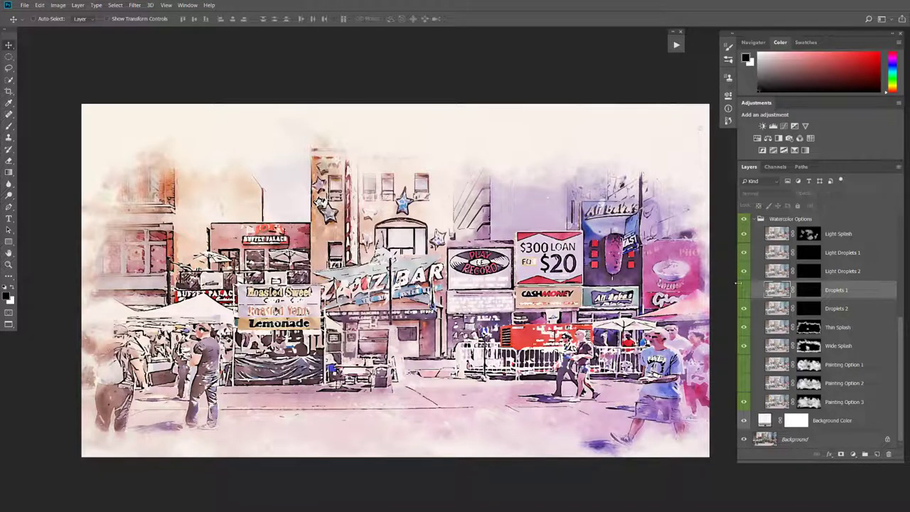
pyautogui.click(744, 290)
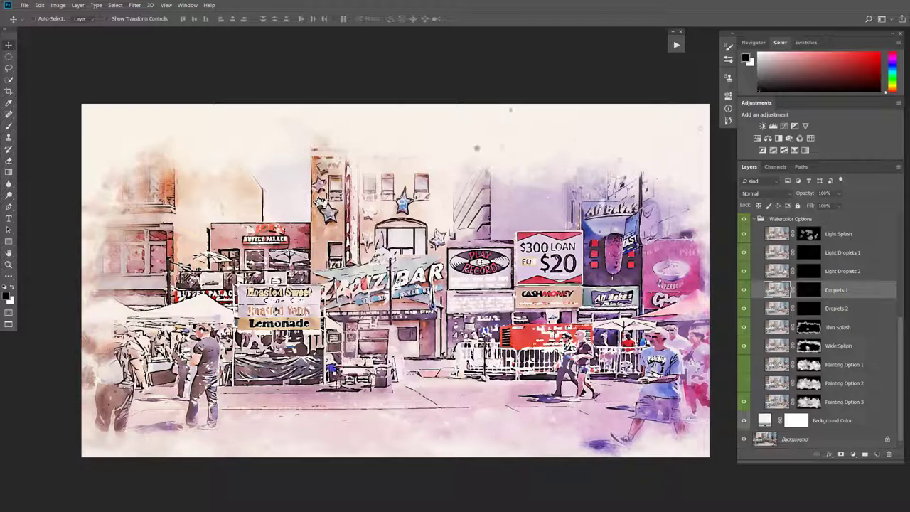
pyautogui.click(777, 272)
pyautogui.scroll(1, 776, 274)
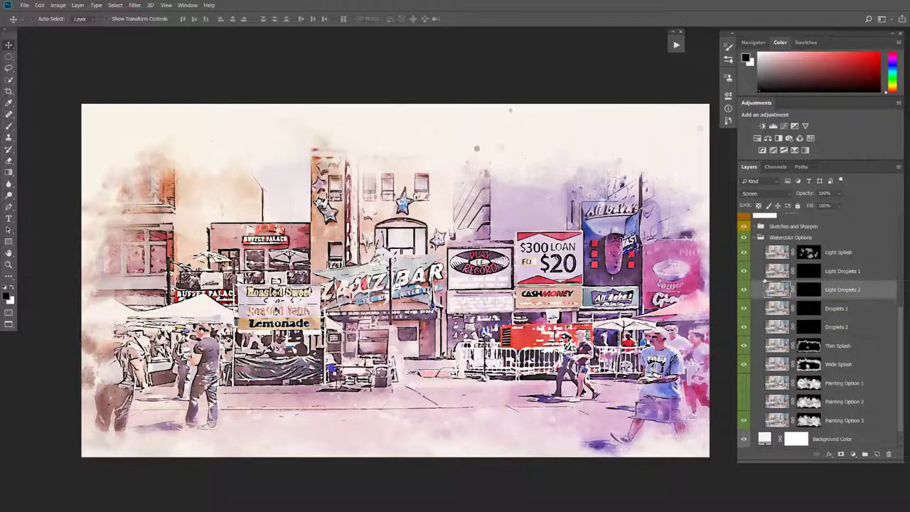
pyautogui.click(745, 292)
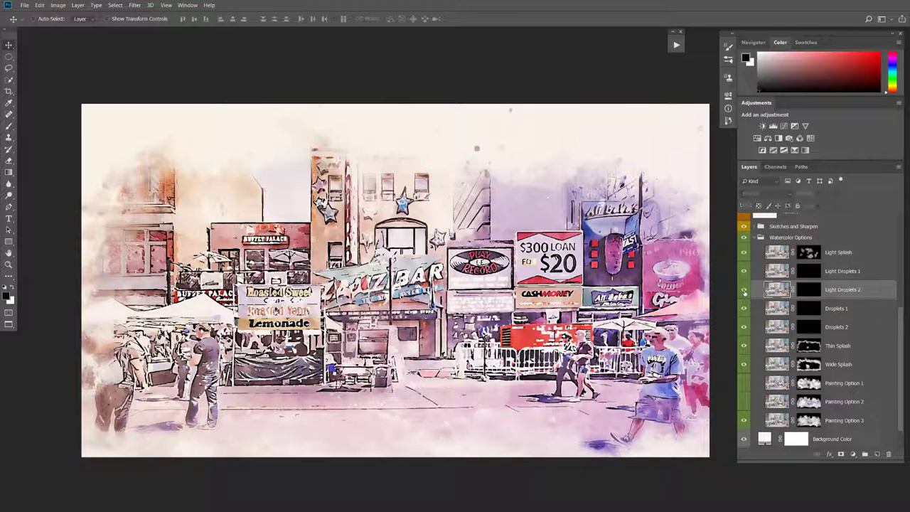
pyautogui.click(745, 291)
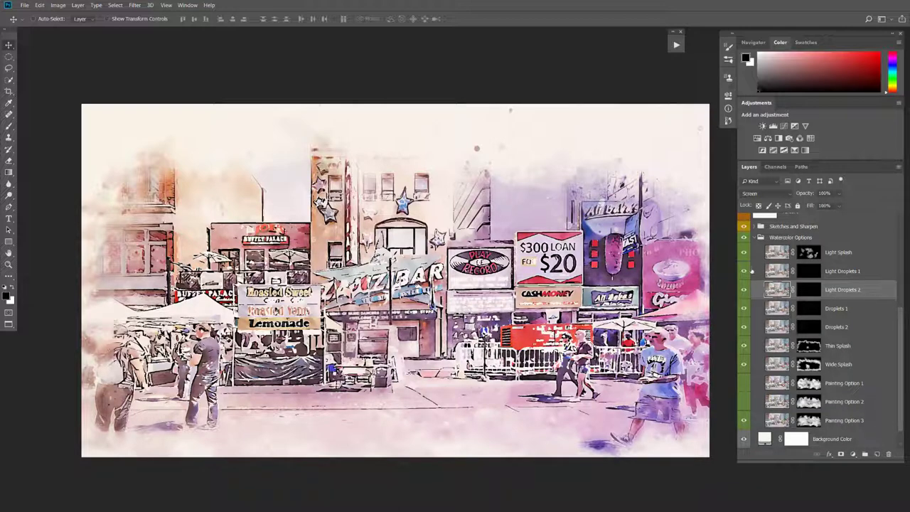
pyautogui.click(745, 271)
pyautogui.click(745, 271)
pyautogui.scroll(1, 779, 290)
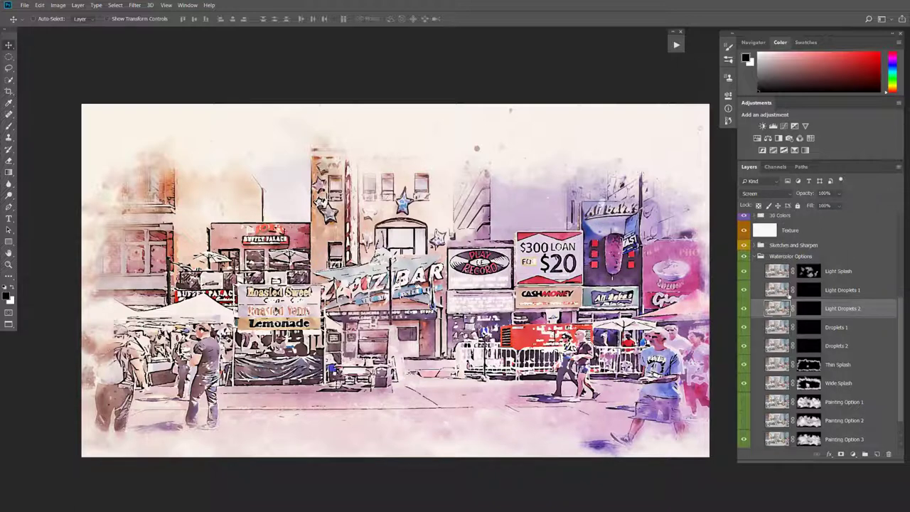
pyautogui.click(777, 289)
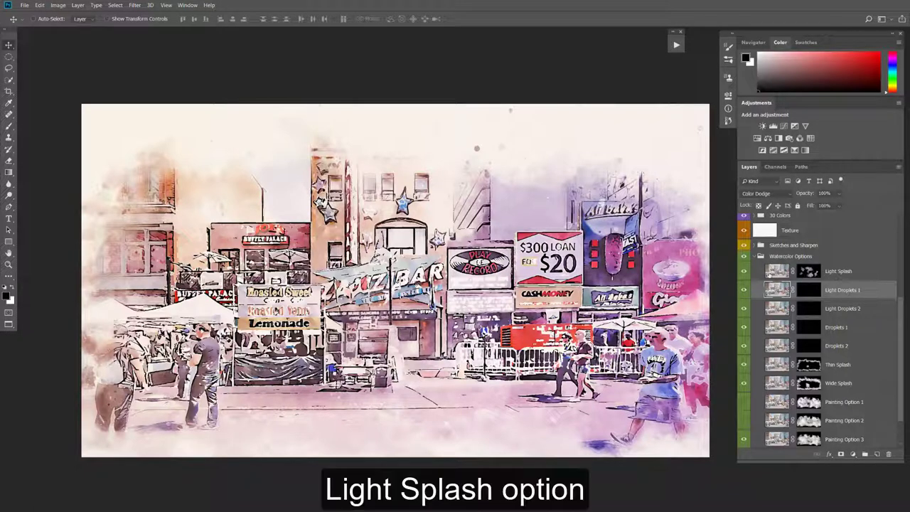
pyautogui.click(751, 273)
pyautogui.click(744, 271)
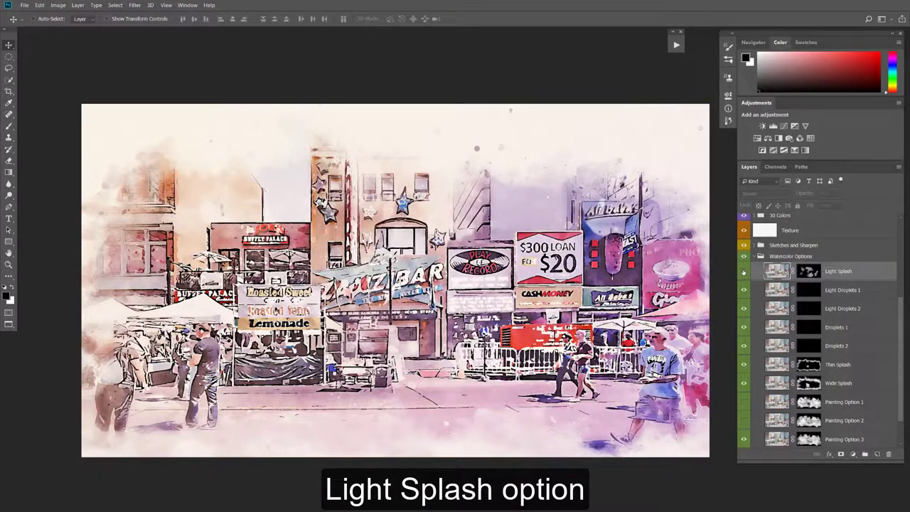
pyautogui.click(744, 271)
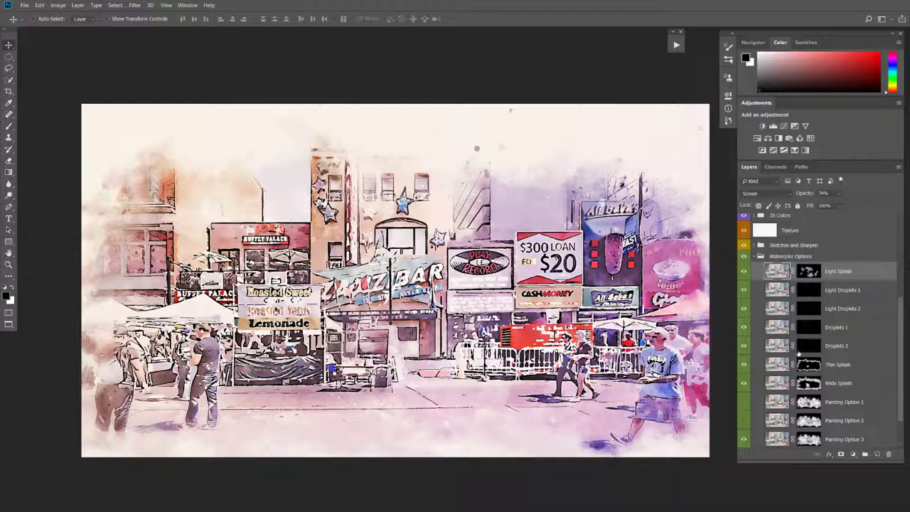
pyautogui.scroll(-2, 782, 350)
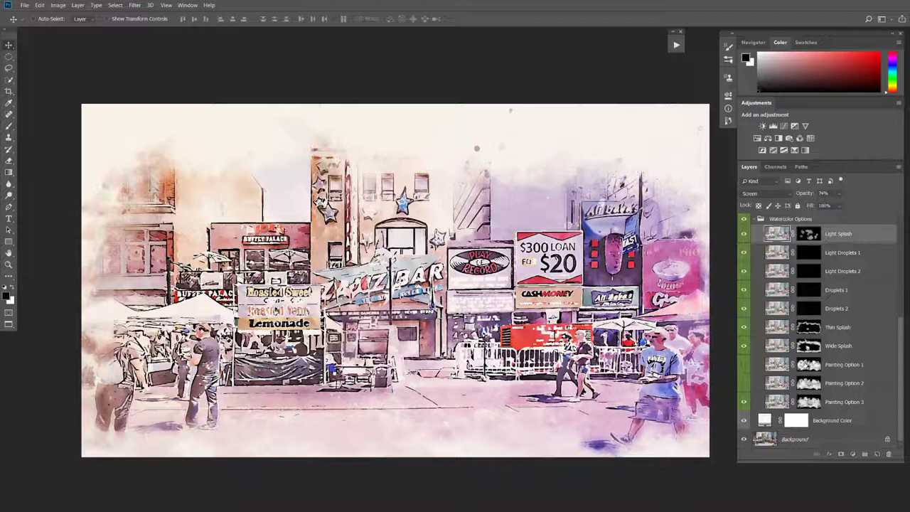
pyautogui.click(808, 364)
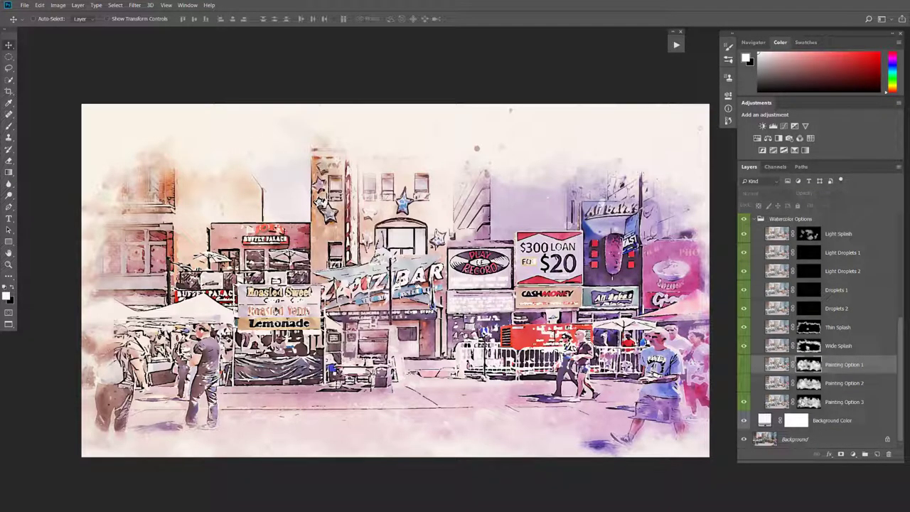
# Target the Painting Option 3 mask and switch to the Brush tool
pyautogui.click(807, 402)
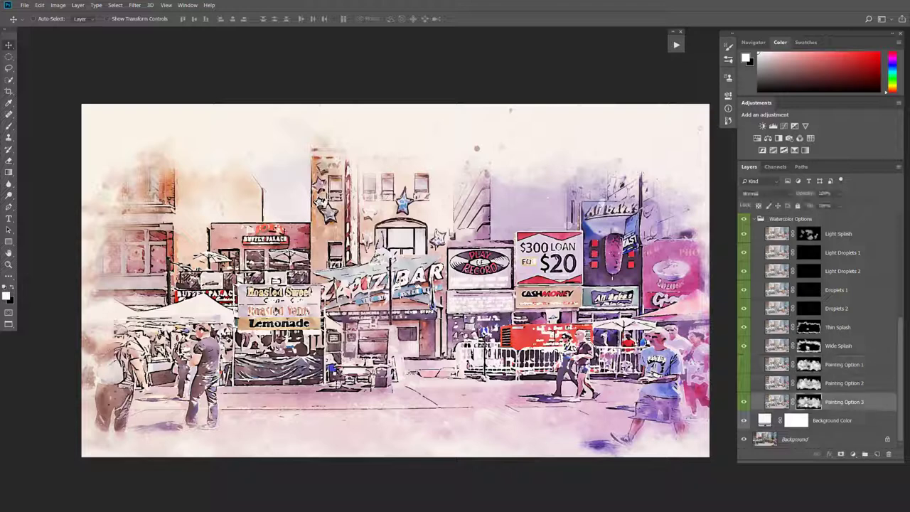
pyautogui.press('b')
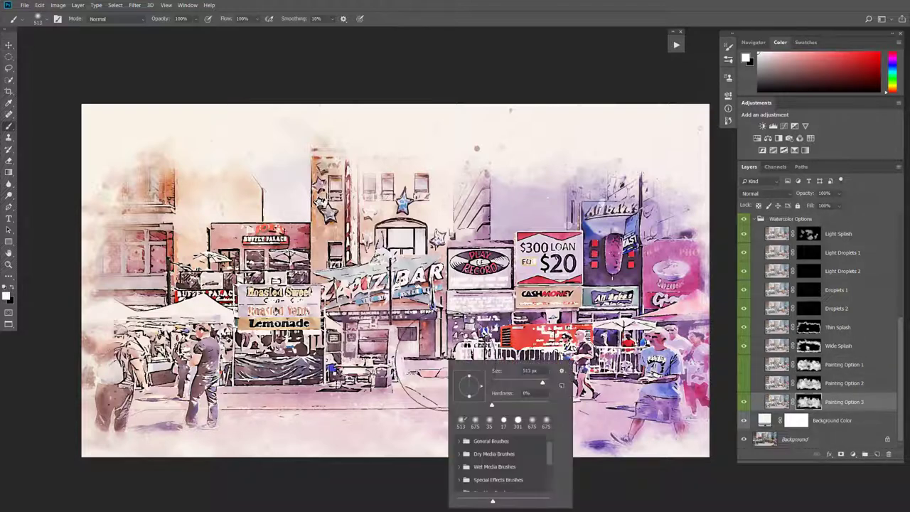
pyautogui.rightClick(447, 363)
pyautogui.scroll(-3, 527, 455)
pyautogui.scroll(-2, 527, 455)
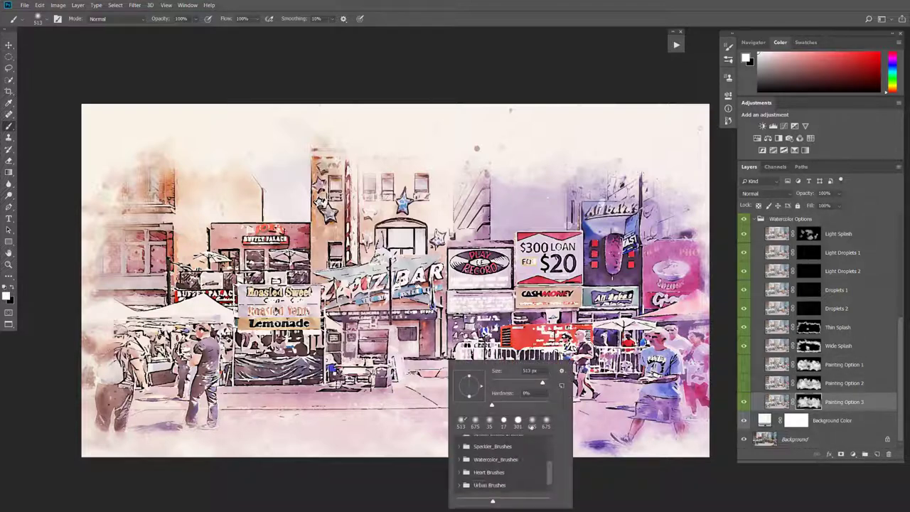
# Choose an Urban Brushes watercolor splatter preset sized 1065 px
pyautogui.click(468, 484)
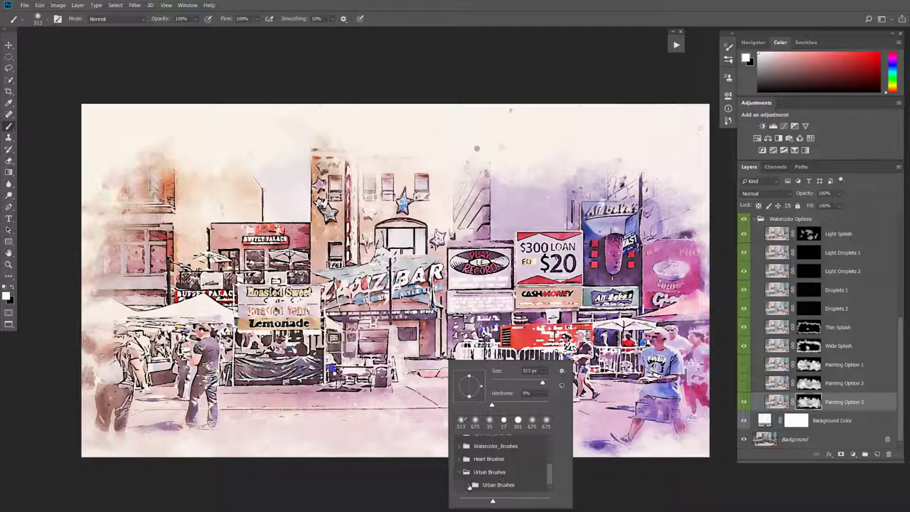
pyautogui.click(468, 485)
pyautogui.scroll(-1, 505, 478)
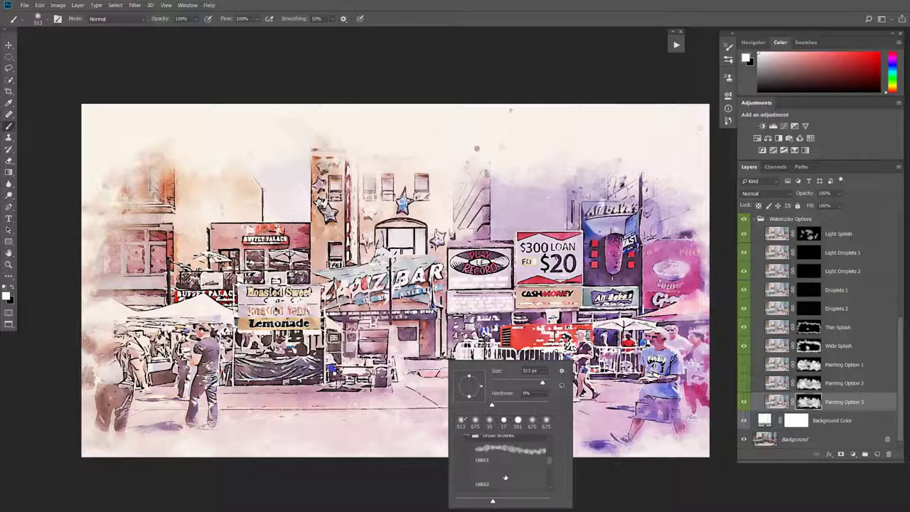
pyautogui.scroll(-1, 505, 477)
pyautogui.scroll(-1, 505, 477)
pyautogui.scroll(-1, 505, 477)
pyautogui.scroll(-1, 505, 477)
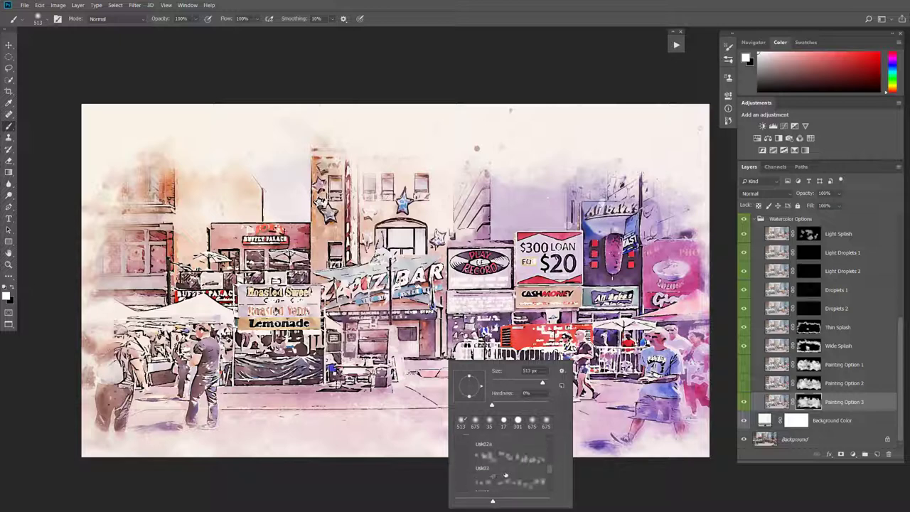
pyautogui.scroll(-1, 500, 468)
pyautogui.scroll(-1, 500, 467)
pyautogui.click(500, 467)
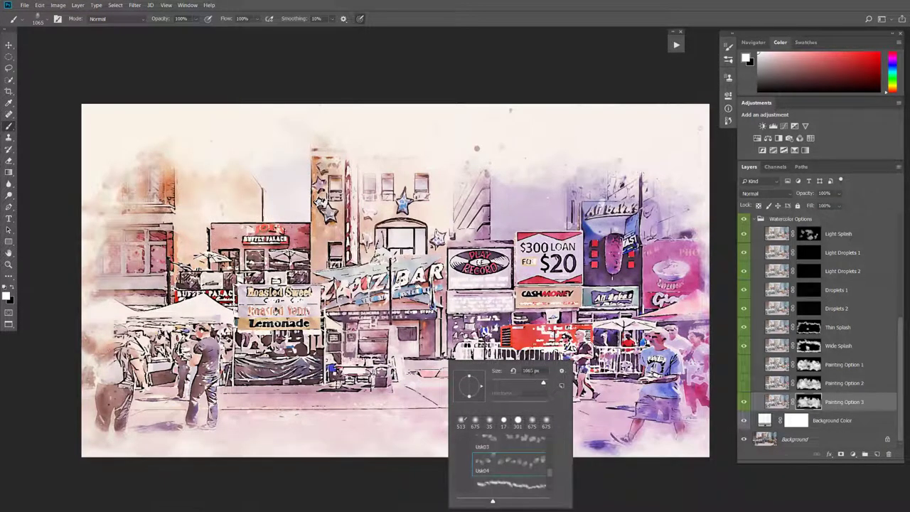
# Set the brush to 798 px and paint more of the building back in
pyautogui.click(541, 383)
pyautogui.moveTo(544, 384); pyautogui.dragTo(544, 384)
pyautogui.write('798')
pyautogui.press('Return')
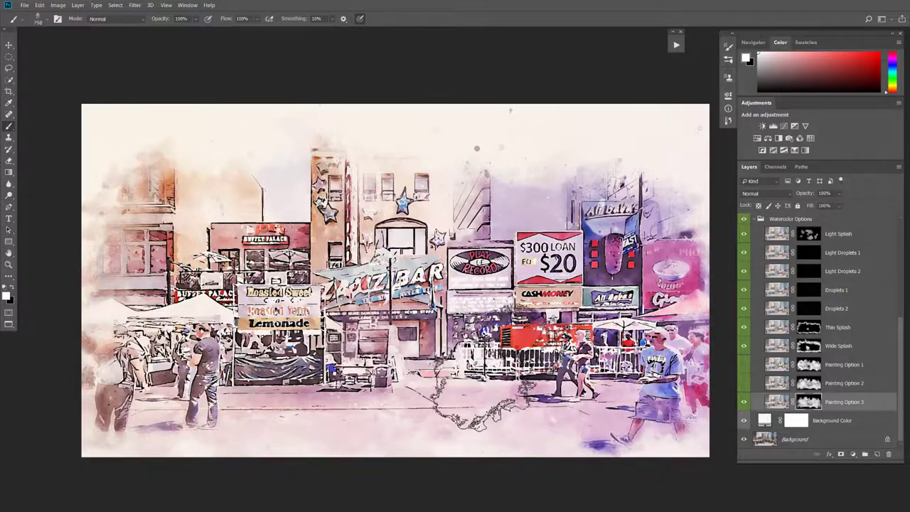
pyautogui.moveTo(281, 169)
pyautogui.mouseDown()
pyautogui.moveTo(158, 188)
pyautogui.moveTo(235, 200)
pyautogui.mouseUp()
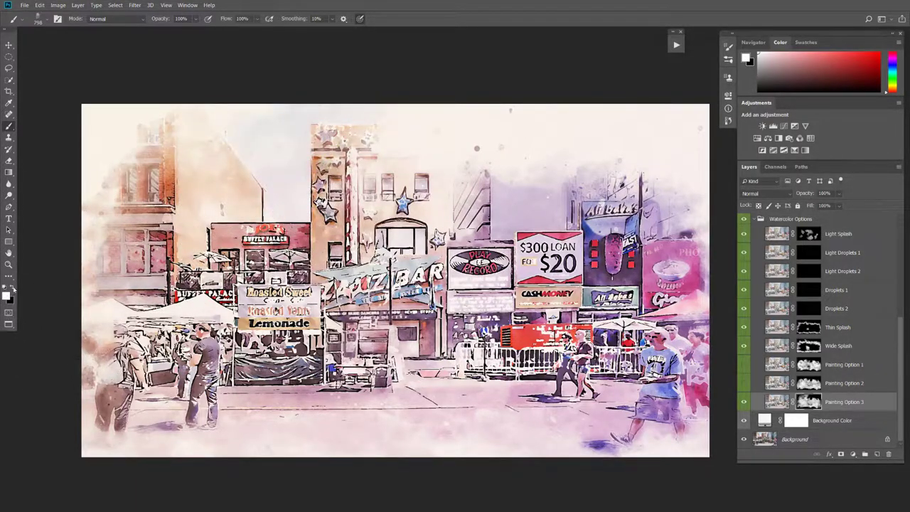
# Paint black on the mask to fade the upper-left, upper-right buildings and bottom street edge
pyautogui.click(12, 289)
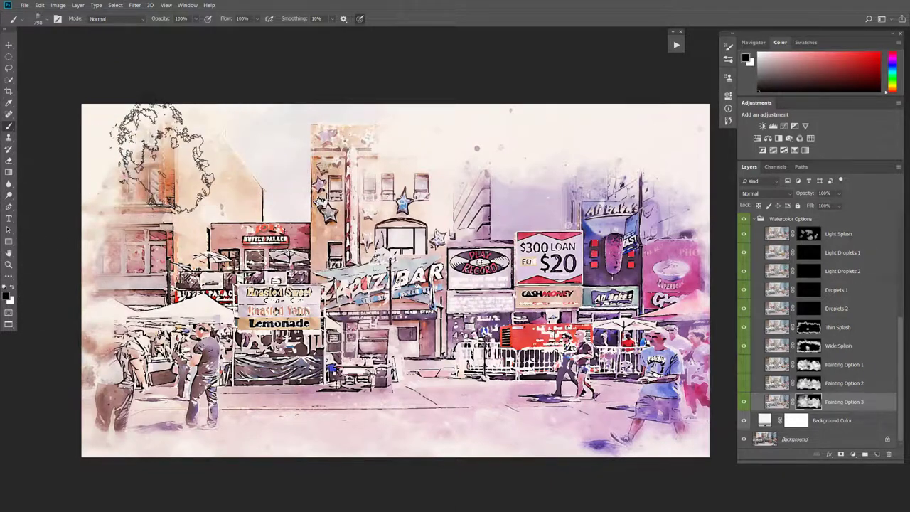
pyautogui.moveTo(158, 158); pyautogui.dragTo(313, 149)
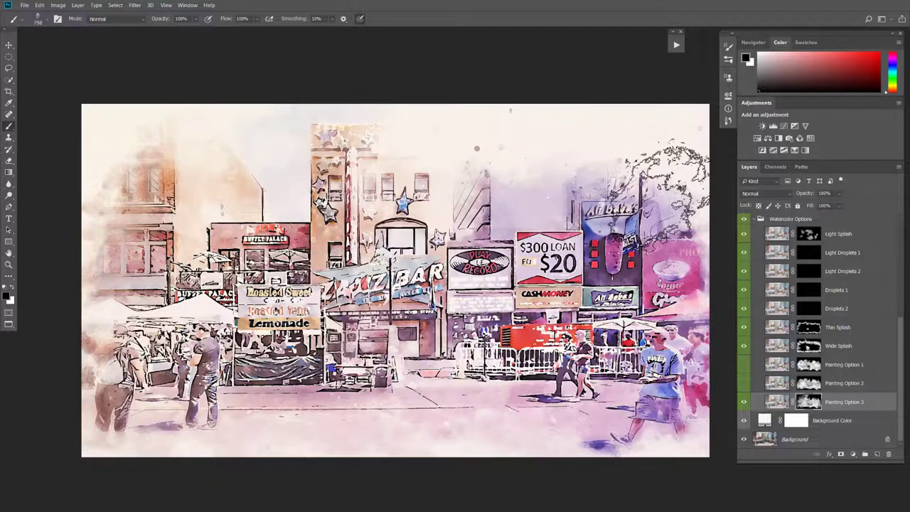
pyautogui.moveTo(669, 171)
pyautogui.mouseDown()
pyautogui.moveTo(638, 470)
pyautogui.moveTo(590, 477)
pyautogui.moveTo(295, 448)
pyautogui.moveTo(135, 398)
pyautogui.moveTo(113, 334)
pyautogui.moveTo(106, 370)
pyautogui.moveTo(135, 171)
pyautogui.moveTo(149, 151)
pyautogui.moveTo(215, 152)
pyautogui.moveTo(126, 204)
pyautogui.moveTo(147, 207)
pyautogui.moveTo(292, 142)
pyautogui.moveTo(366, 135)
pyautogui.moveTo(315, 142)
pyautogui.moveTo(305, 156)
pyautogui.moveTo(522, 146)
pyautogui.moveTo(518, 173)
pyautogui.moveTo(657, 174)
pyautogui.moveTo(675, 296)
pyautogui.moveTo(619, 206)
pyautogui.moveTo(513, 169)
pyautogui.moveTo(136, 131)
pyautogui.moveTo(218, 147)
pyautogui.moveTo(163, 142)
pyautogui.moveTo(298, 217)
pyautogui.mouseUp()
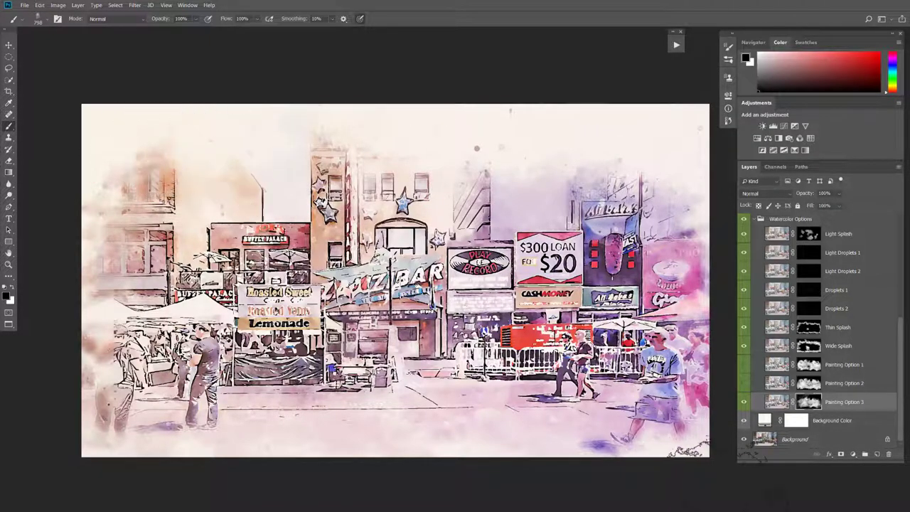
pyautogui.moveTo(690, 456)
pyautogui.mouseDown()
pyautogui.moveTo(214, 420)
pyautogui.moveTo(497, 431)
pyautogui.moveTo(304, 417)
pyautogui.moveTo(275, 427)
pyautogui.mouseUp()
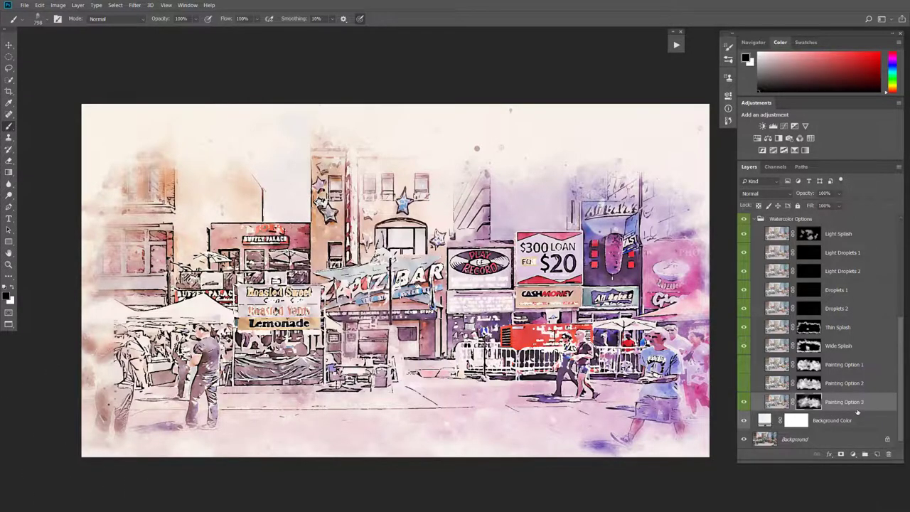
# Hide and re-show the Background layer to compare the watercolor with the original photo
pyautogui.keyDown('alt'); pyautogui.click(745, 440); pyautogui.keyUp('alt')
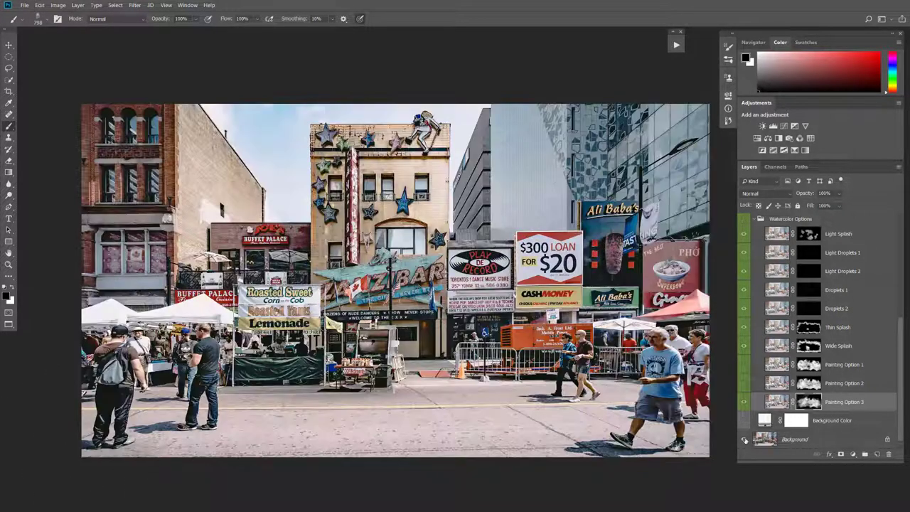
pyautogui.keyDown('alt'); pyautogui.click(745, 439); pyautogui.keyUp('alt')
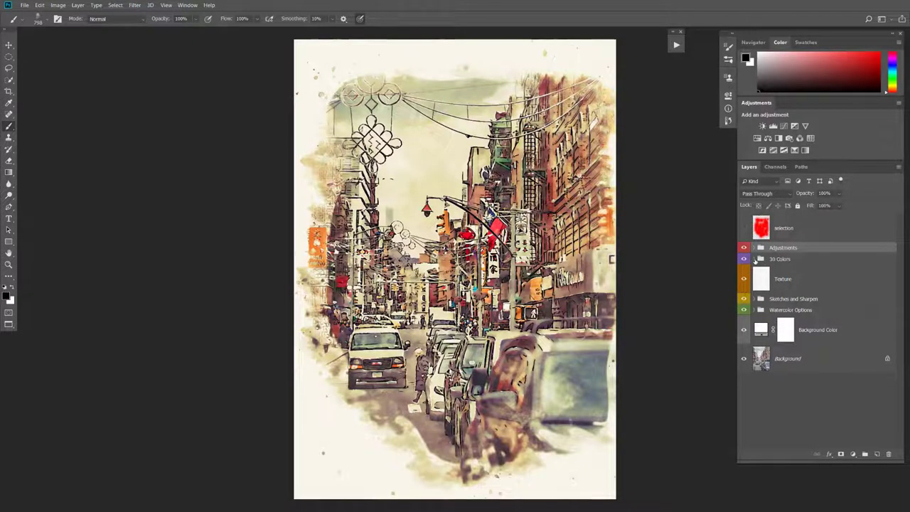
# Hide the Color 30 warm tint inside the 30 Colors group
pyautogui.click(756, 259)
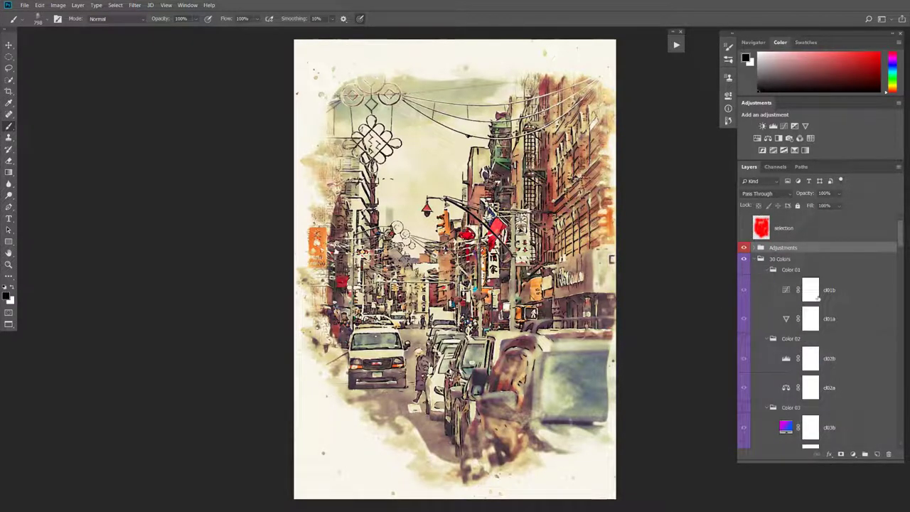
pyautogui.moveTo(901, 242); pyautogui.dragTo(888, 431)
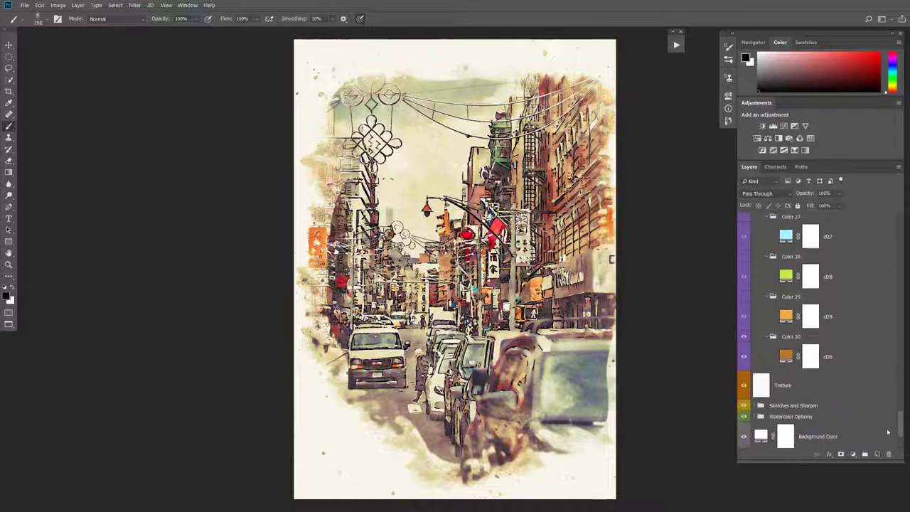
pyautogui.click(744, 337)
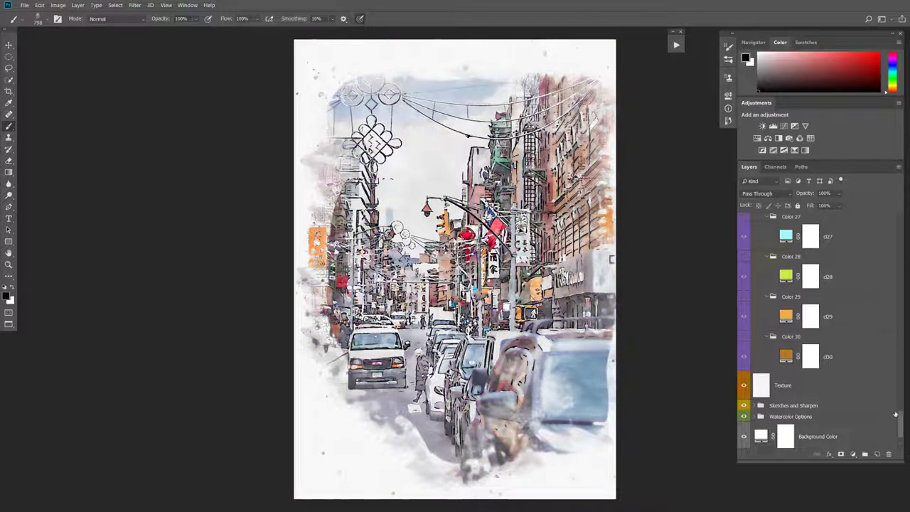
pyautogui.moveTo(901, 416); pyautogui.dragTo(903, 233)
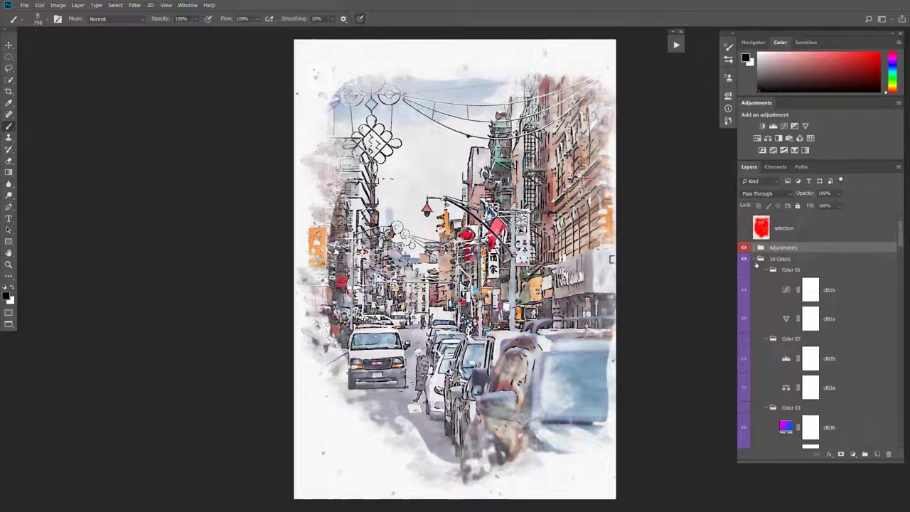
pyautogui.click(757, 261)
pyautogui.scroll(3, 522, 335)
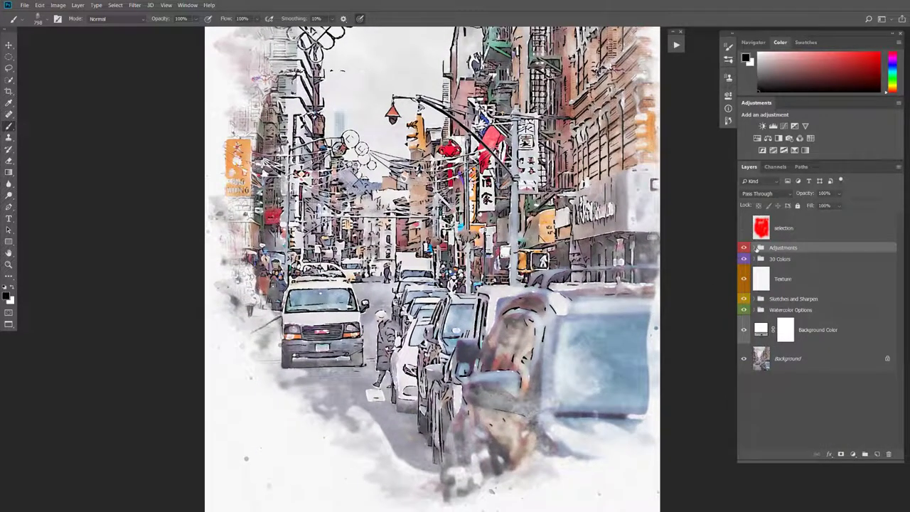
# Set Brightness/Contrast contrast to about 46 and reduce Hue/Saturation saturation
pyautogui.click(758, 248)
pyautogui.doubleClick(773, 268)
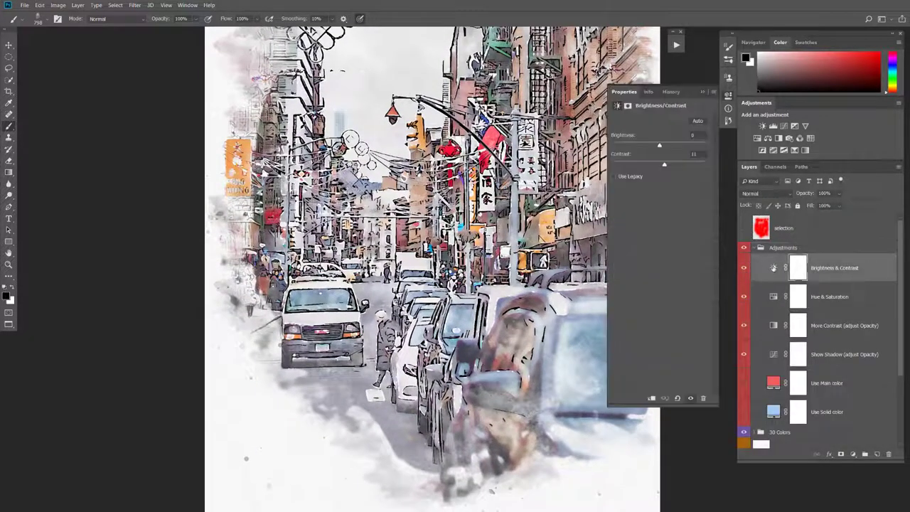
pyautogui.moveTo(658, 166)
pyautogui.mouseDown()
pyautogui.moveTo(634, 163)
pyautogui.moveTo(662, 166)
pyautogui.moveTo(640, 147)
pyautogui.moveTo(671, 146)
pyautogui.moveTo(660, 147)
pyautogui.mouseUp()
pyautogui.click(681, 166)
pyautogui.click(774, 297)
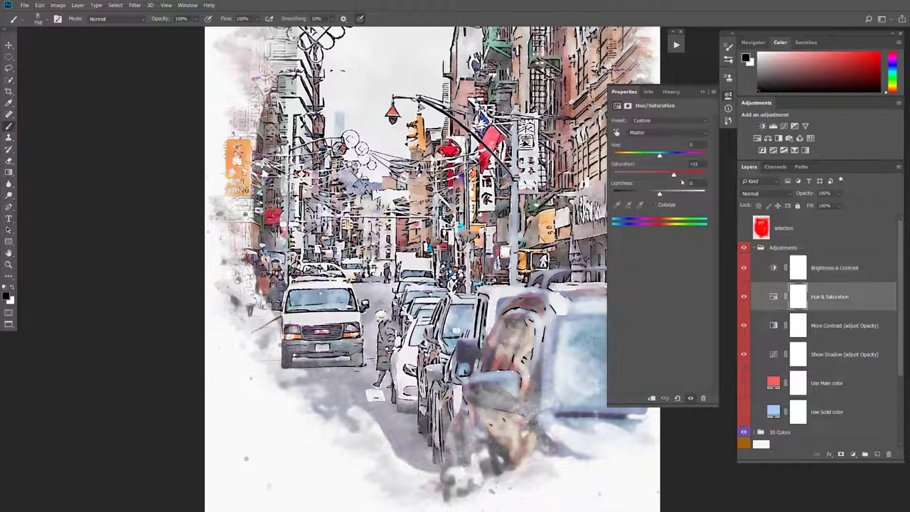
pyautogui.moveTo(673, 175)
pyautogui.mouseDown()
pyautogui.moveTo(629, 174)
pyautogui.moveTo(695, 178)
pyautogui.moveTo(672, 176)
pyautogui.mouseUp()
# Set More Contrast opacity to 54% and raise the Show Shadow layer's opacity
pyautogui.click(774, 327)
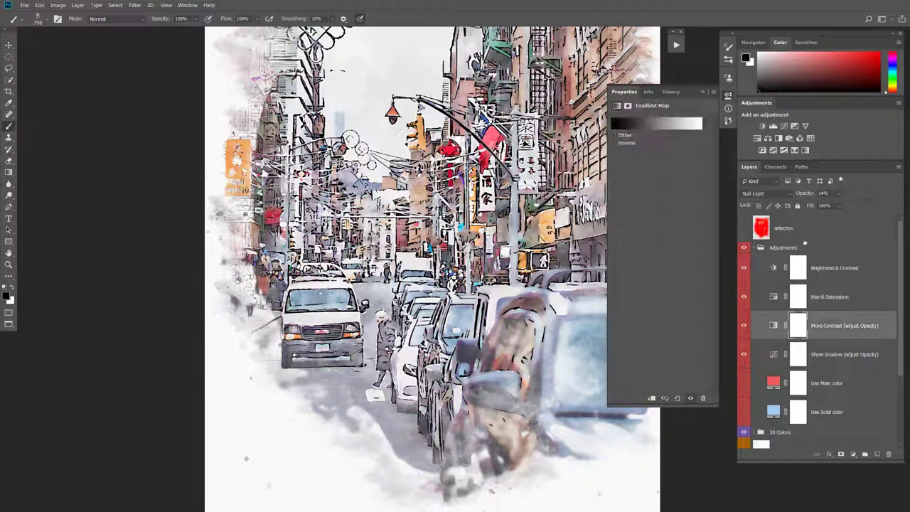
pyautogui.moveTo(800, 195)
pyautogui.mouseDown()
pyautogui.moveTo(823, 193)
pyautogui.moveTo(772, 194)
pyautogui.moveTo(787, 197)
pyautogui.mouseUp()
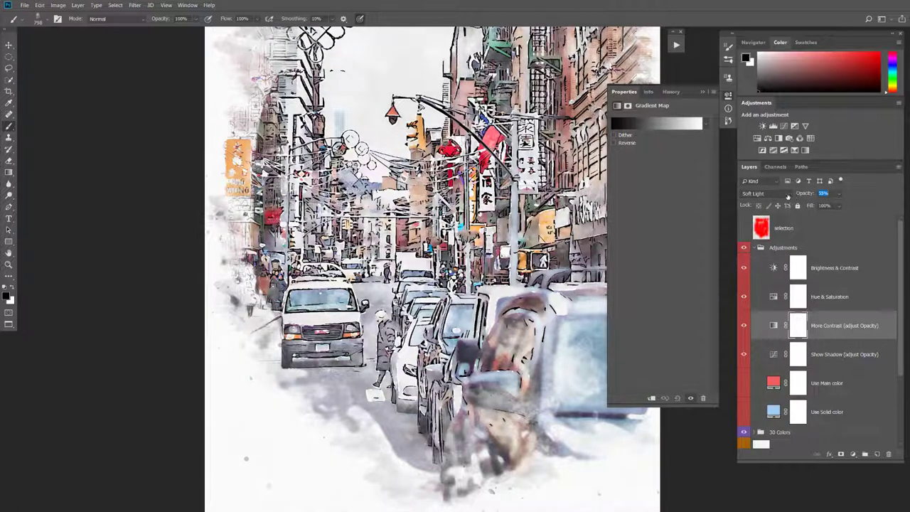
pyautogui.scroll(-1, 814, 363)
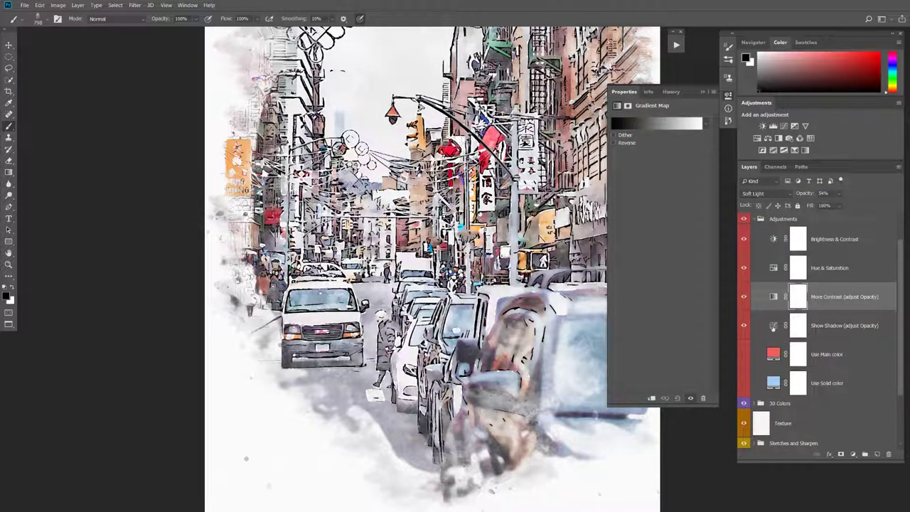
pyautogui.click(773, 325)
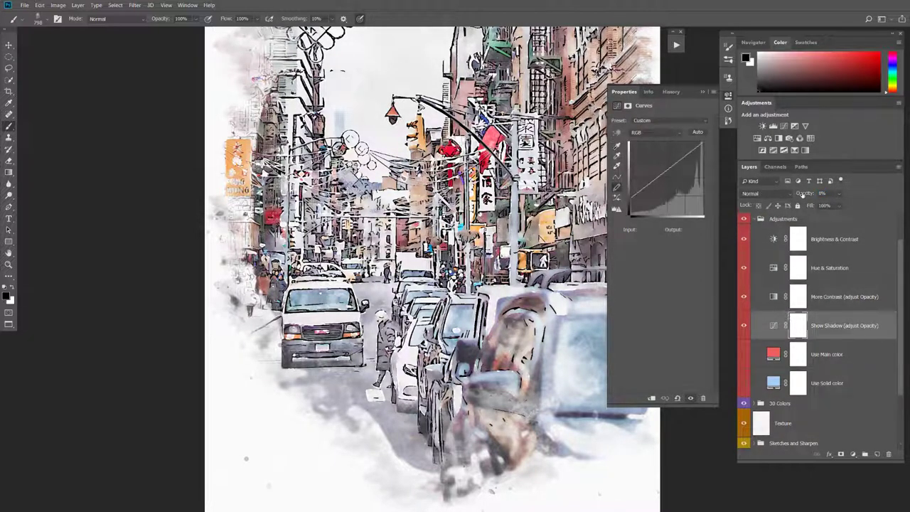
pyautogui.moveTo(802, 195)
pyautogui.mouseDown()
pyautogui.moveTo(845, 194)
pyautogui.moveTo(806, 195)
pyautogui.mouseUp()
pyautogui.scroll(-2, 852, 309)
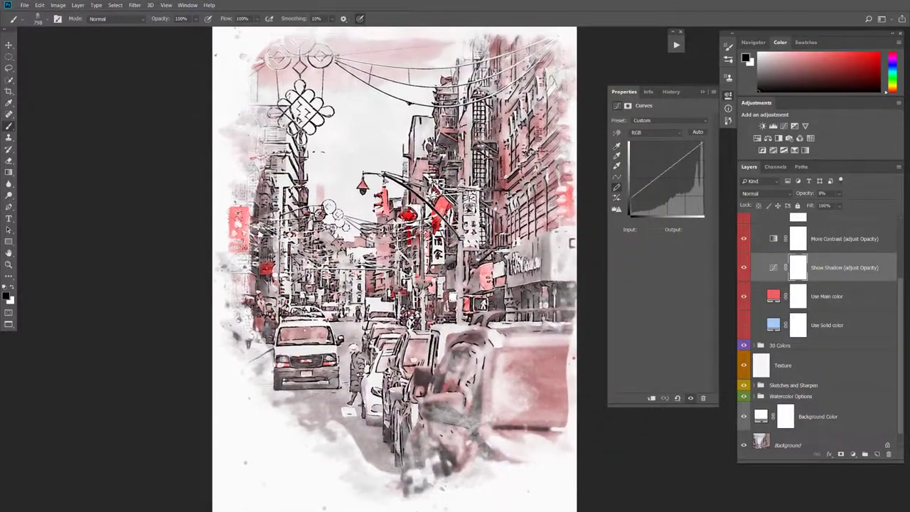
# Change the Use Main color fill to orange and hide that layer
pyautogui.doubleClick(775, 297)
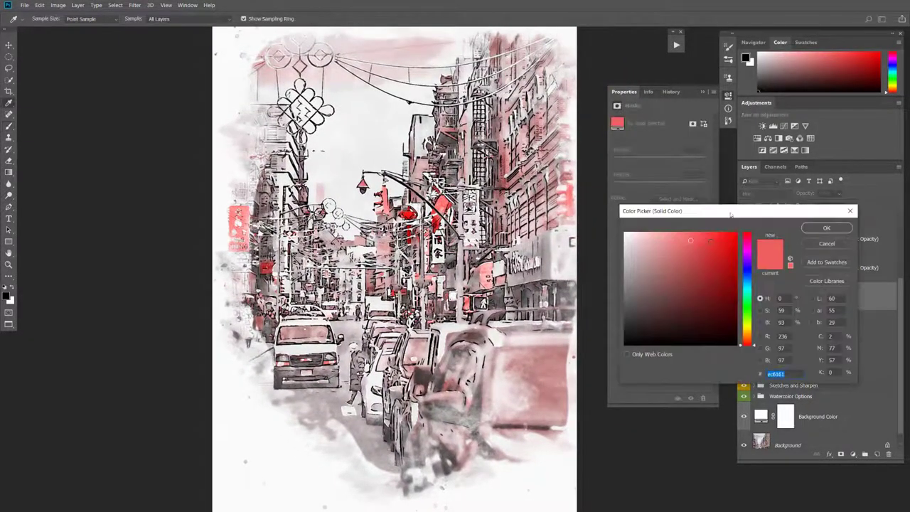
pyautogui.moveTo(748, 283); pyautogui.dragTo(747, 337)
pyautogui.click(827, 227)
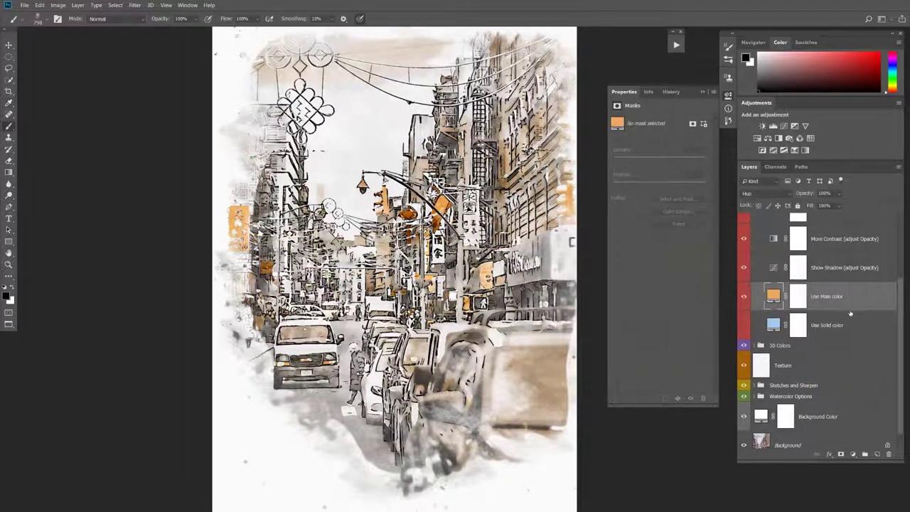
pyautogui.click(745, 296)
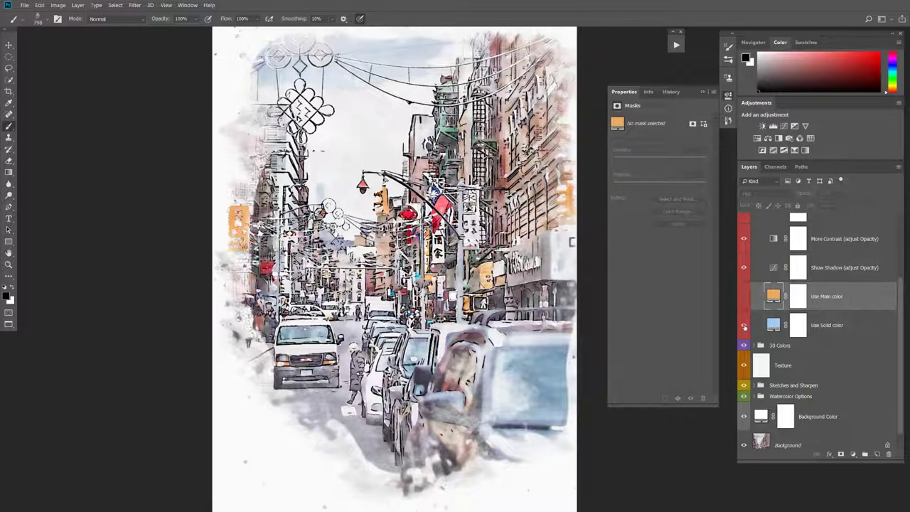
# Change the Use Solid color fill to pale beige bbbd95, then hide it
pyautogui.doubleClick(774, 325)
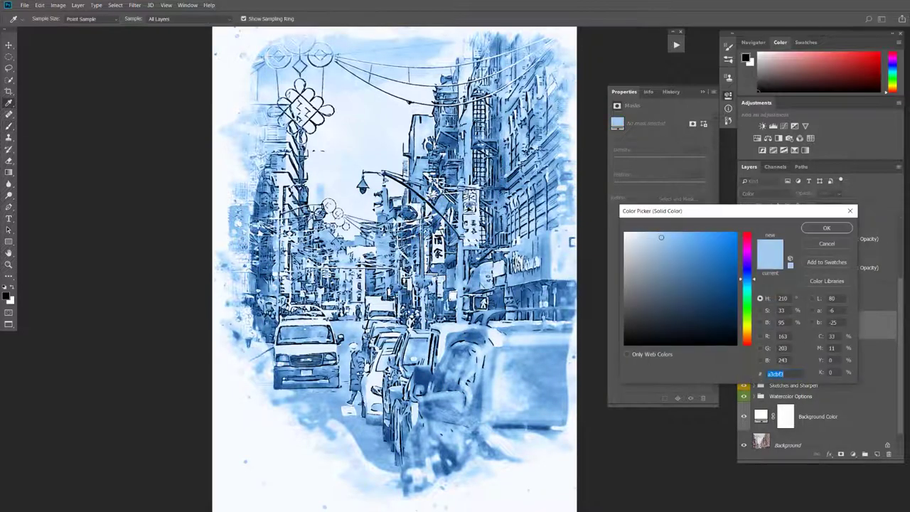
pyautogui.click(648, 247)
pyautogui.click(727, 239)
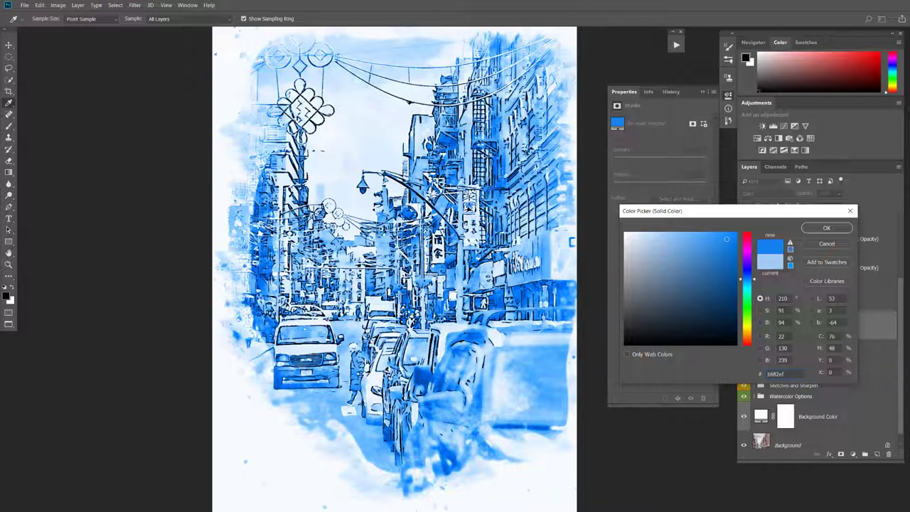
pyautogui.moveTo(747, 279); pyautogui.dragTo(747, 335)
pyautogui.click(648, 261)
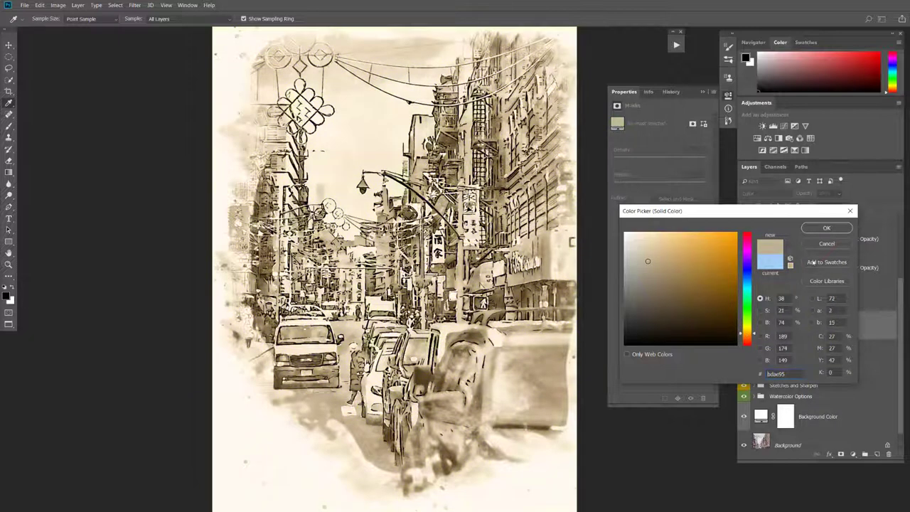
pyautogui.click(825, 228)
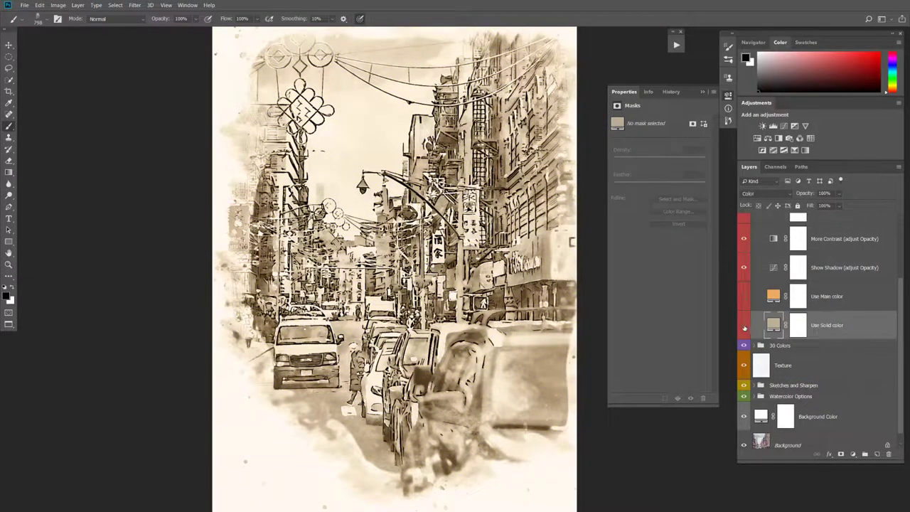
pyautogui.click(745, 326)
# Turn on the Color 01 and Color 02 groups and preview the Color 06 purple tint
pyautogui.click(761, 345)
pyautogui.scroll(-3, 760, 340)
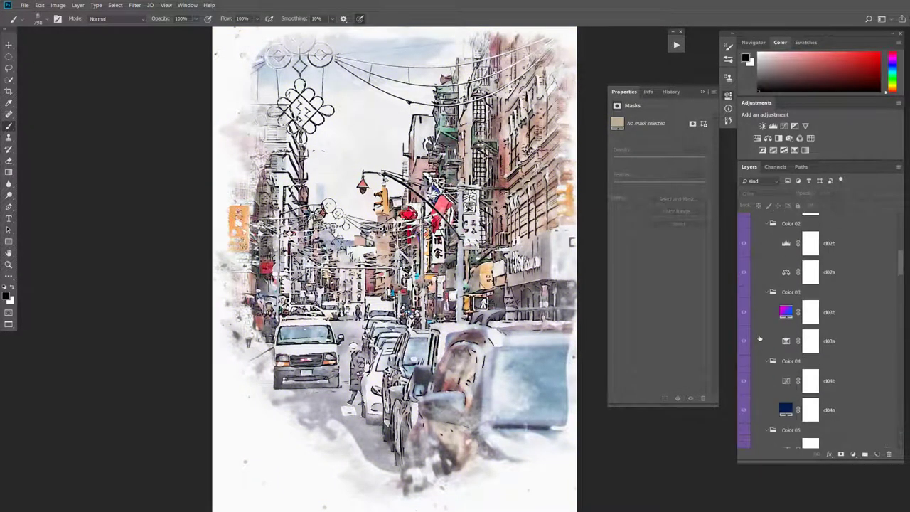
pyautogui.scroll(3, 760, 339)
pyautogui.click(745, 271)
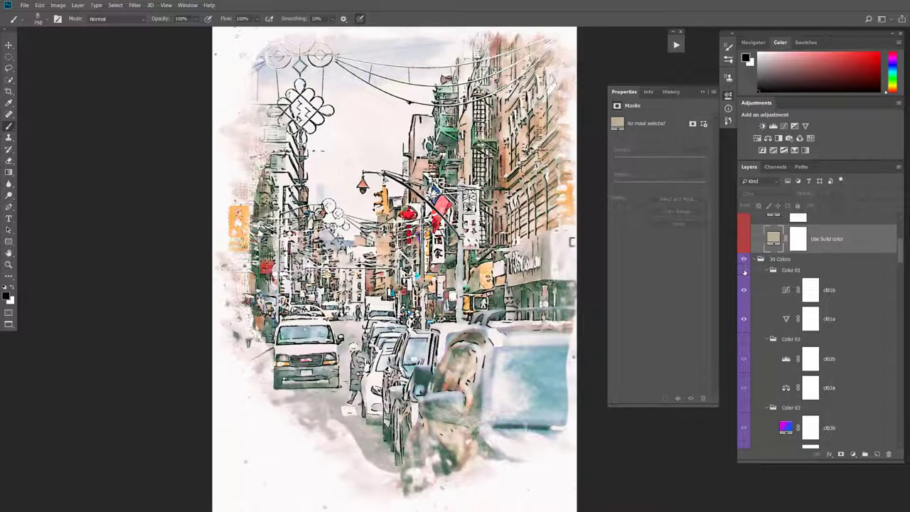
pyautogui.click(746, 340)
pyautogui.scroll(-5, 745, 340)
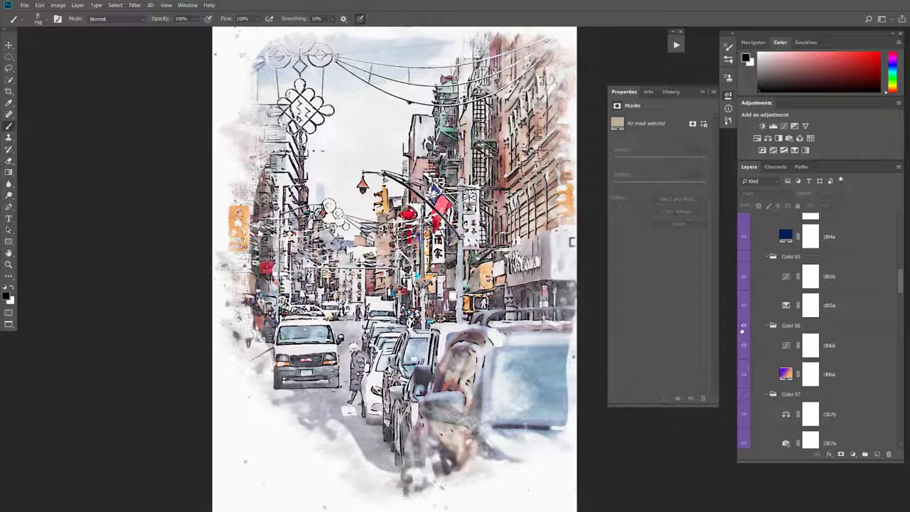
pyautogui.click(744, 326)
pyautogui.click(744, 327)
pyautogui.scroll(-5, 747, 338)
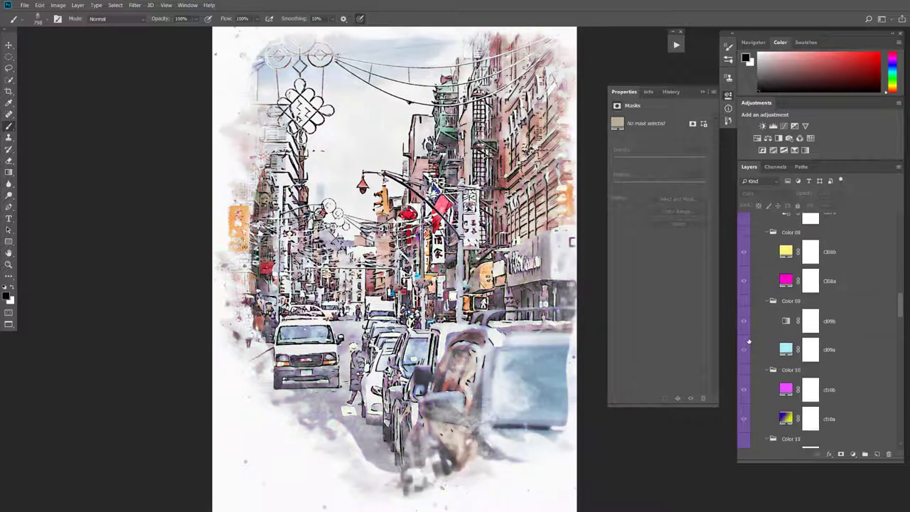
# Preview Color 08 and 09 tints, keep Color 10 on, and collapse 30 Colors
pyautogui.click(744, 233)
pyautogui.click(744, 233)
pyautogui.click(745, 301)
pyautogui.scroll(-2, 747, 320)
pyautogui.click(745, 313)
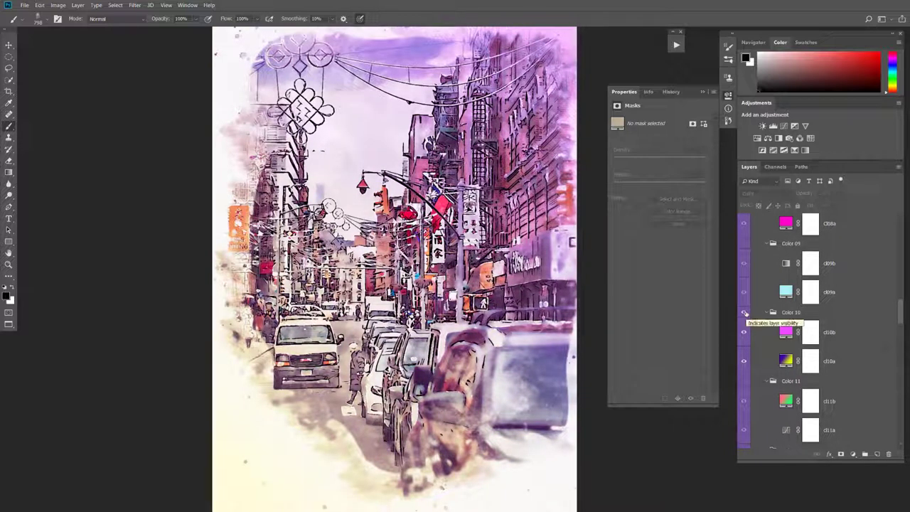
pyautogui.click(805, 312)
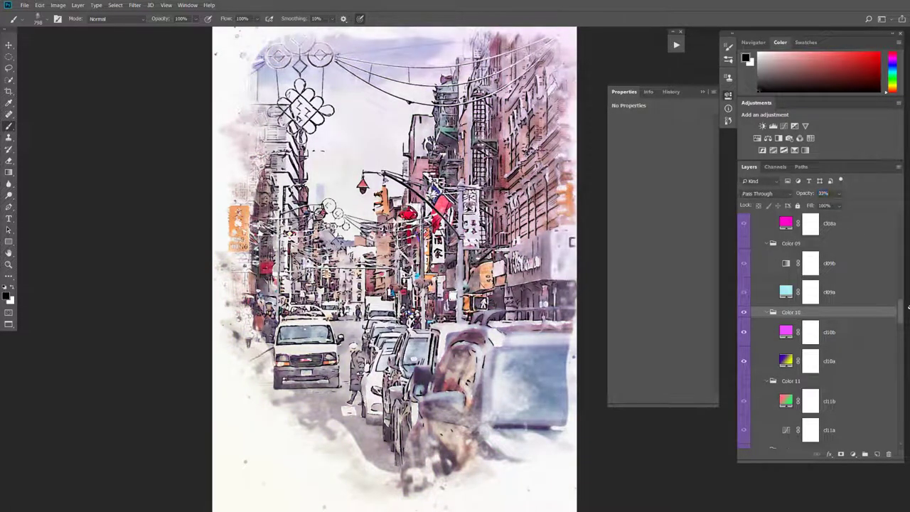
pyautogui.moveTo(900, 318); pyautogui.dragTo(900, 240)
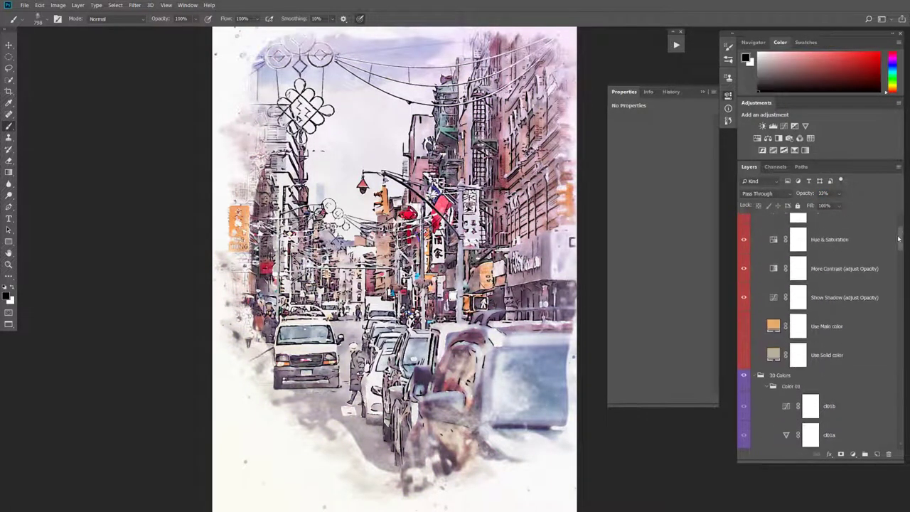
pyautogui.click(760, 375)
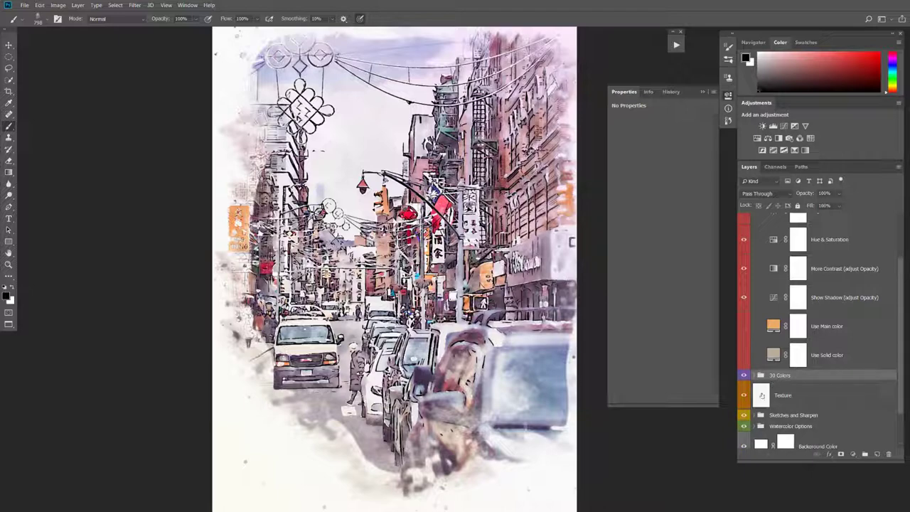
# Zoom in and toggle the Texture layer off and on to compare the paper texture
pyautogui.click(761, 396)
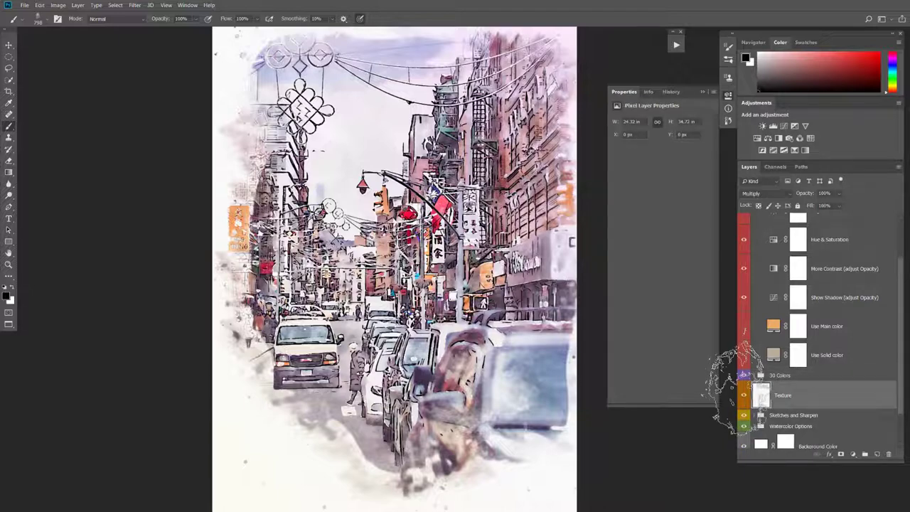
pyautogui.hotkey('ctrl', '+')
pyautogui.hotkey('ctrl', '+')
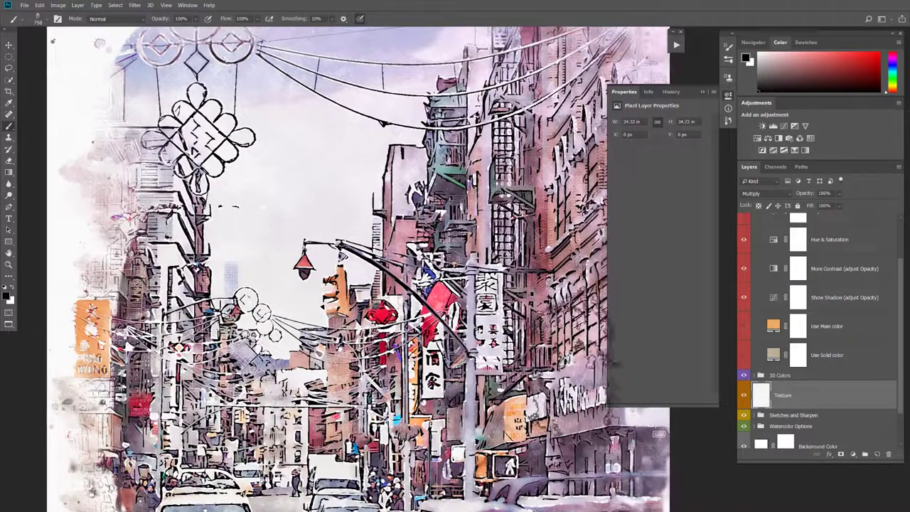
pyautogui.click(745, 397)
pyautogui.click(745, 397)
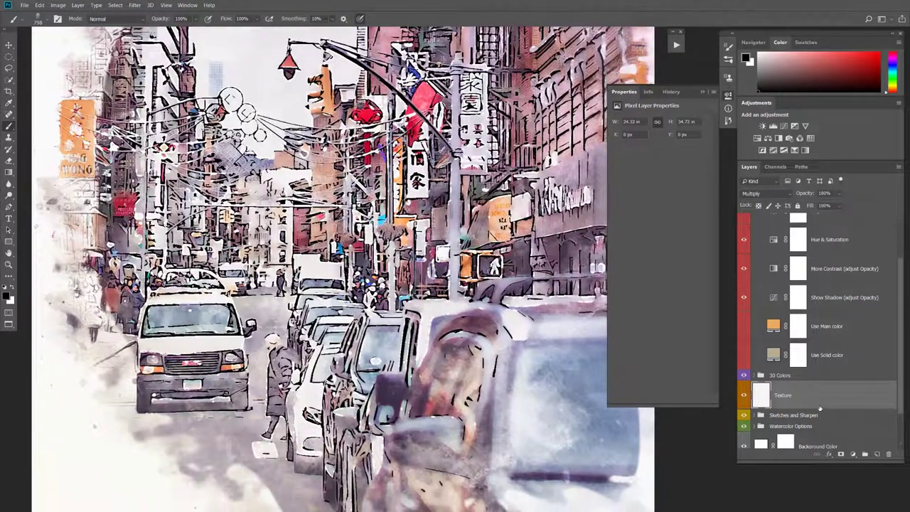
# Toggle Sketch 01 and Sketch 02 off and back on to compare the sketch lines
pyautogui.scroll(-2, 820, 408)
pyautogui.click(756, 375)
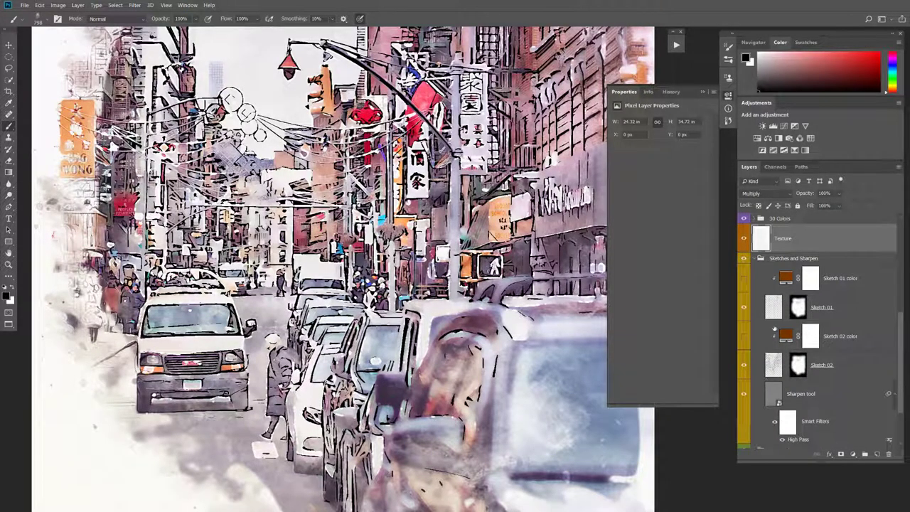
pyautogui.click(745, 308)
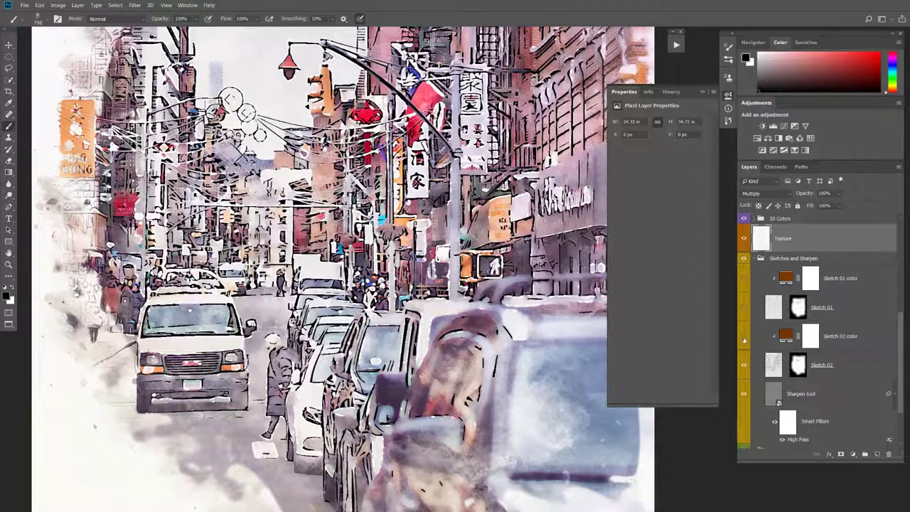
pyautogui.click(746, 365)
pyautogui.click(746, 364)
pyautogui.click(745, 307)
pyautogui.scroll(-3, 786, 368)
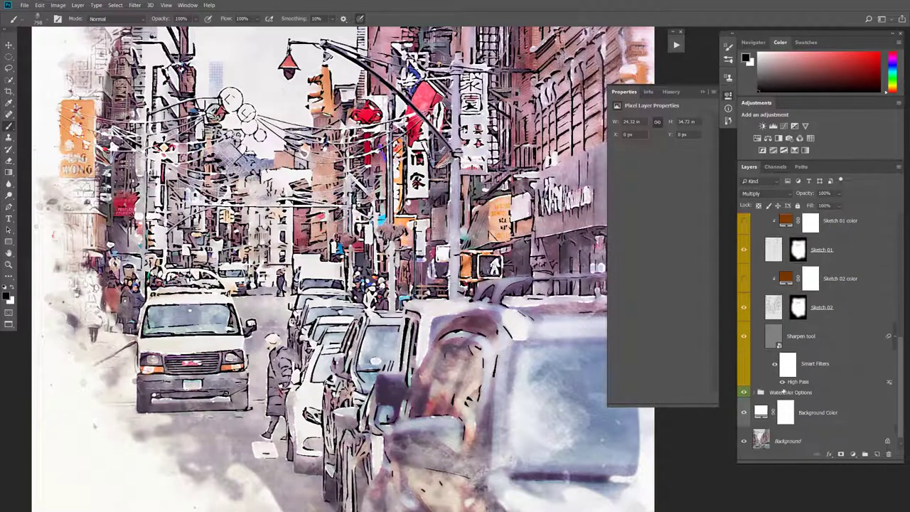
# Turn on the Sharpen layer, collapse Sketches and Sharpen, and expand Watercolor Options
pyautogui.click(744, 337)
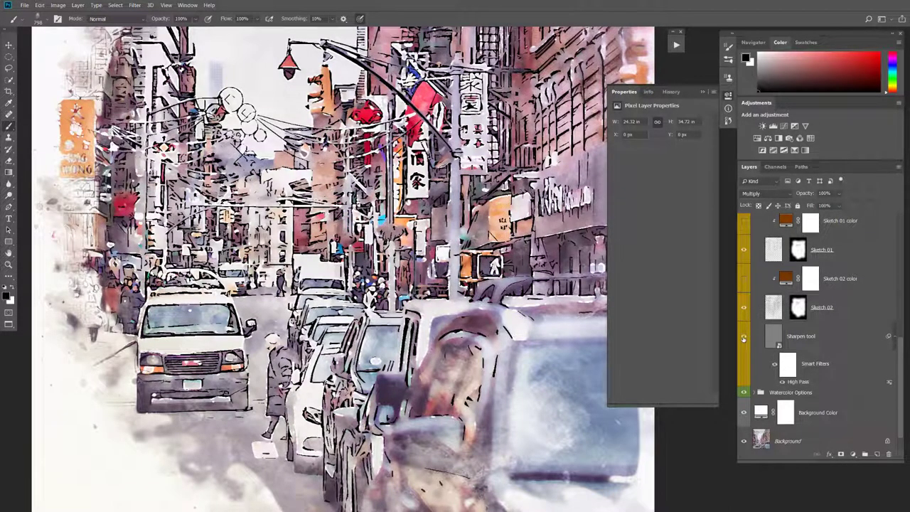
pyautogui.scroll(1, 744, 339)
pyautogui.click(754, 259)
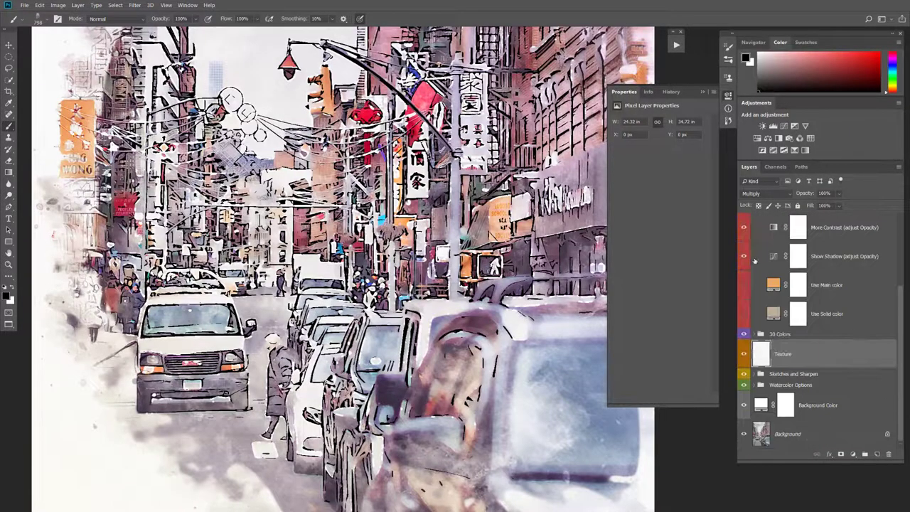
pyautogui.click(756, 386)
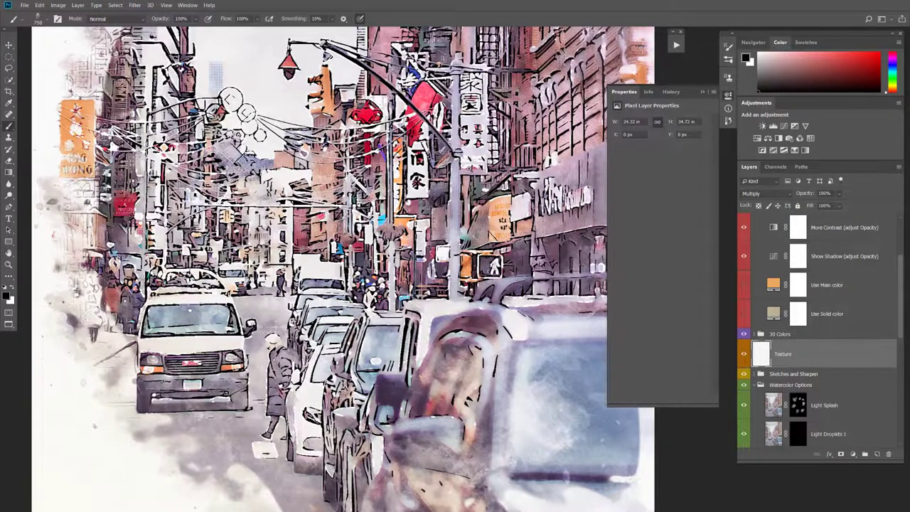
# Zoom to fit, enable Light Splash and Thin Splash, and preview then hide Wide Splash
pyautogui.hotkey('ctrl', '-')
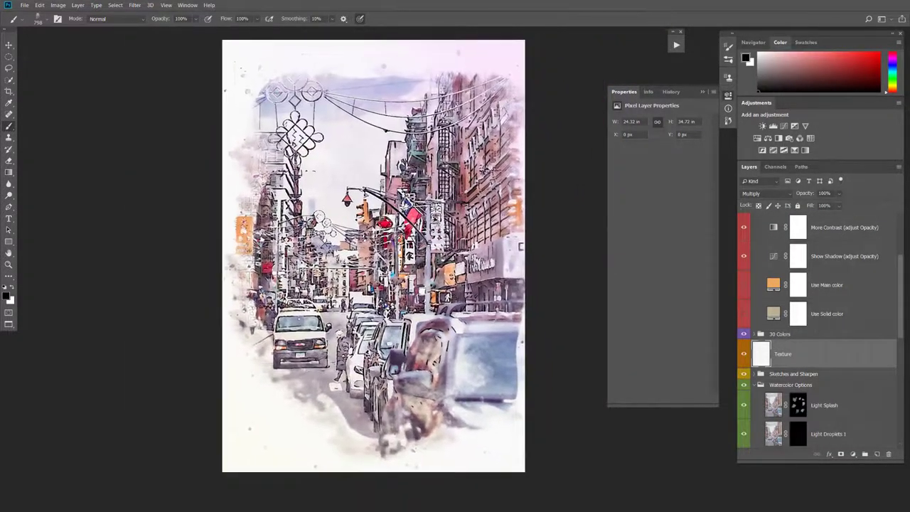
pyautogui.scroll(-2, 785, 392)
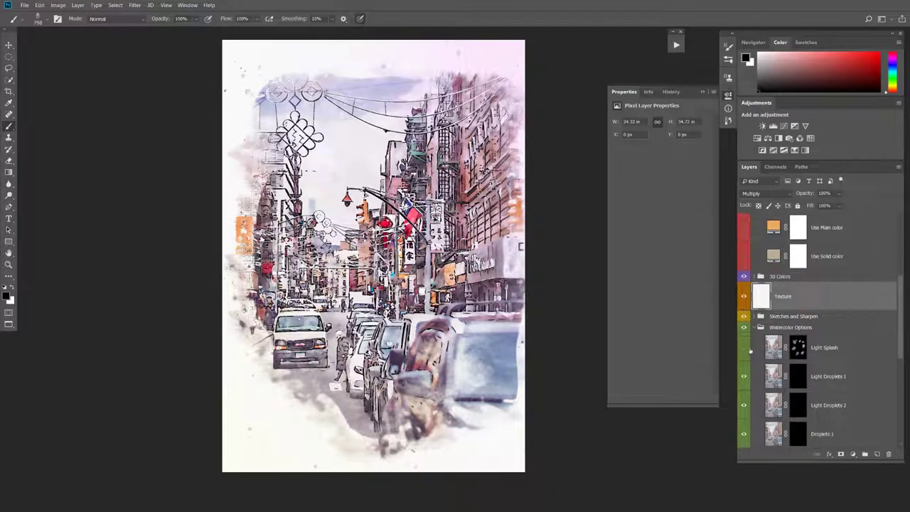
pyautogui.click(749, 350)
pyautogui.scroll(-4, 753, 404)
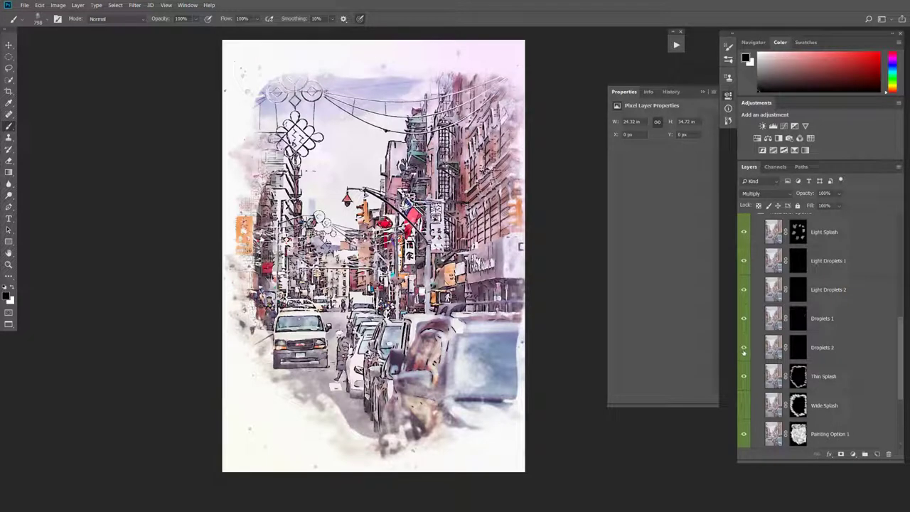
pyautogui.scroll(-2, 793, 350)
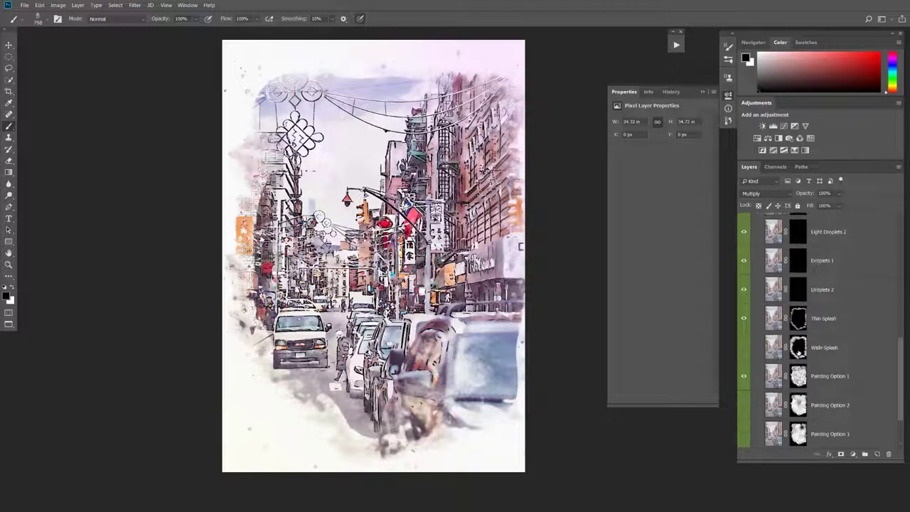
pyautogui.click(744, 319)
pyautogui.click(744, 347)
pyautogui.click(745, 348)
pyautogui.scroll(-2, 806, 358)
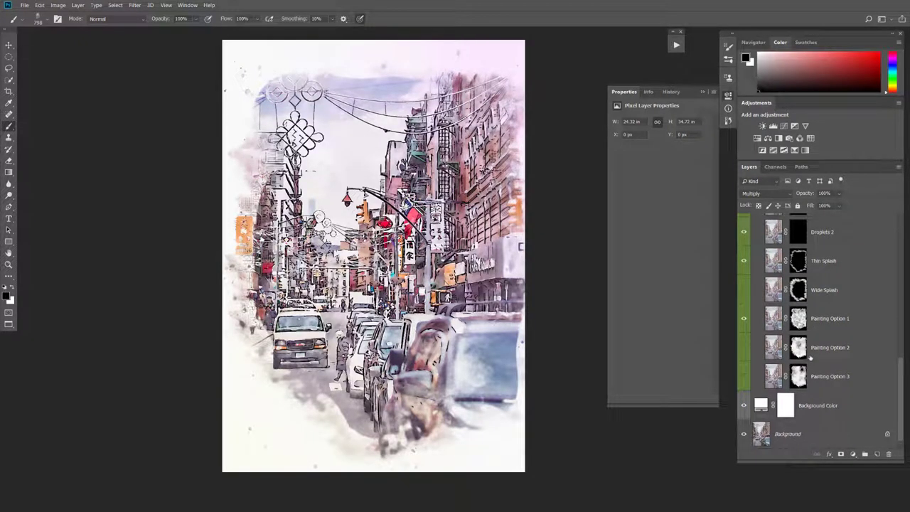
# Hide Painting Options 1 and 3, show Painting Option 2, and select its mask
pyautogui.click(744, 318)
pyautogui.click(744, 377)
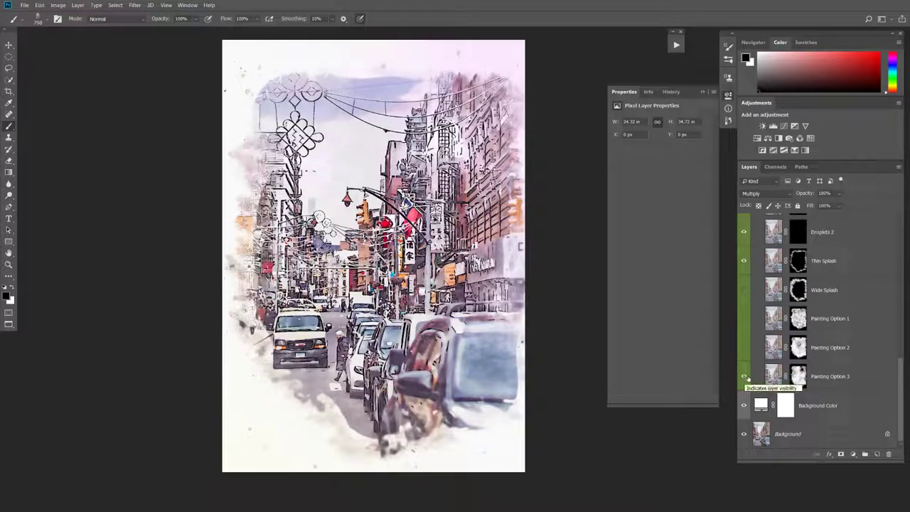
pyautogui.click(745, 377)
pyautogui.click(745, 348)
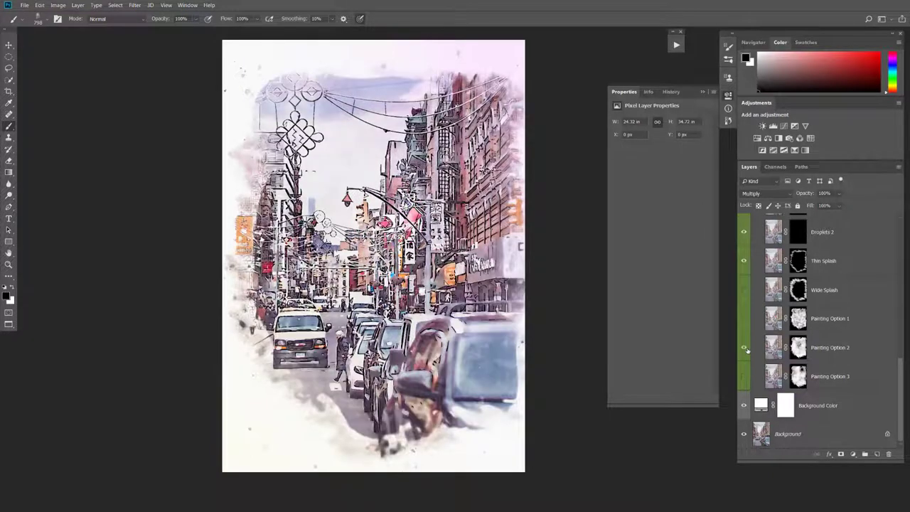
pyautogui.click(798, 347)
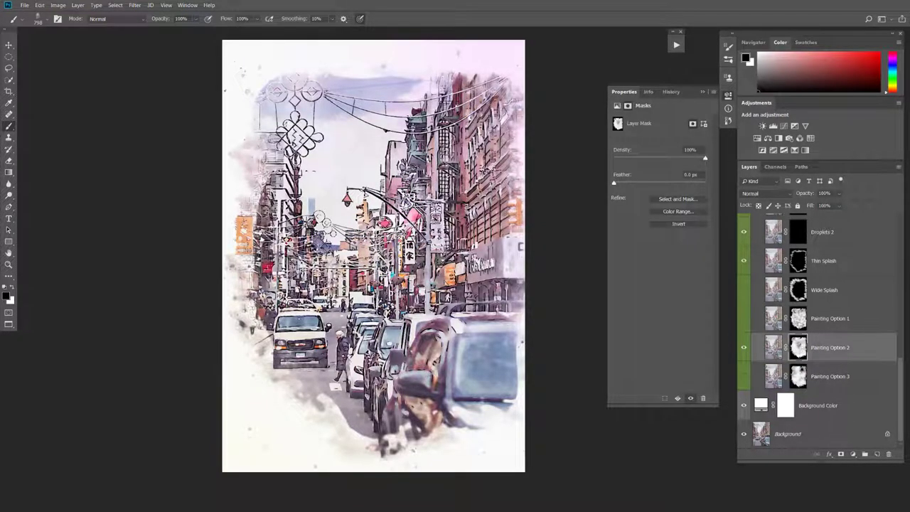
# Pick a large 1111 px splash brush from the brush presets
pyautogui.rightClick(392, 226)
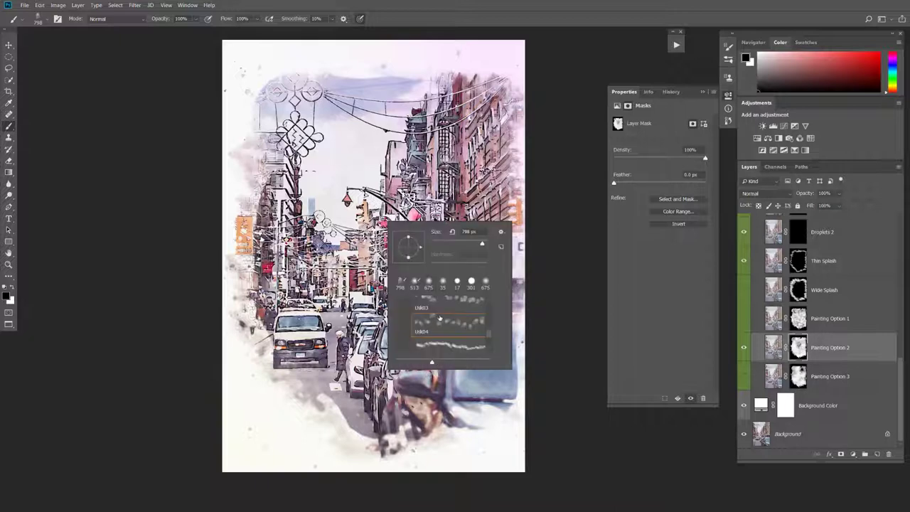
pyautogui.click(434, 306)
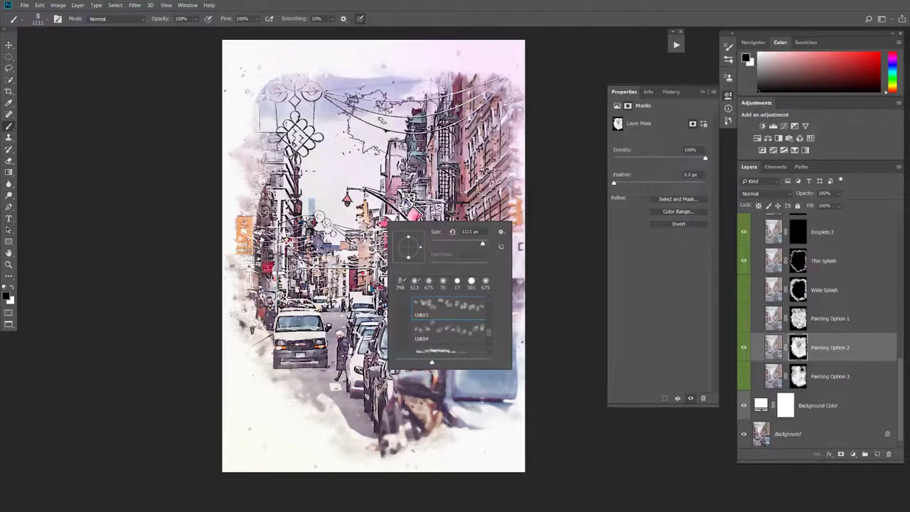
pyautogui.press('Return')
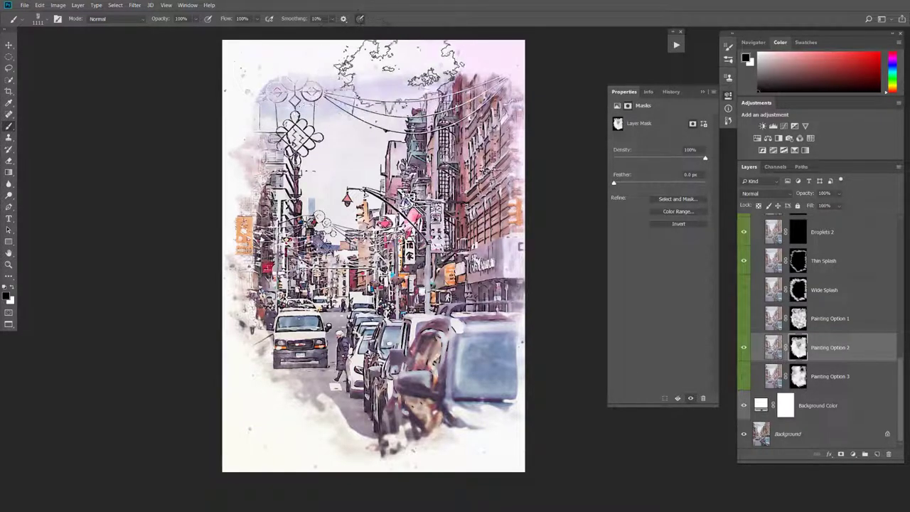
# Brush the Painting Option 2 mask to fade the top-left corner and bottom edges to white
pyautogui.press('x')
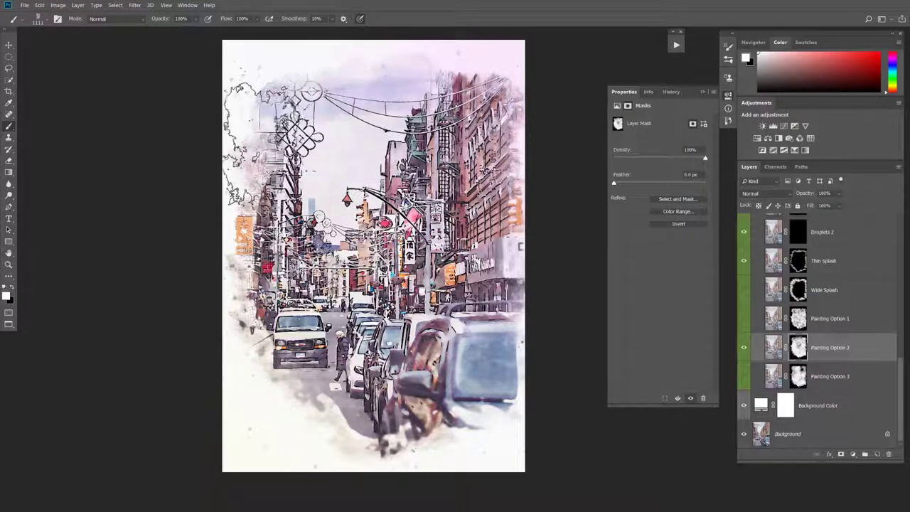
pyautogui.click(269, 132)
pyautogui.press('x')
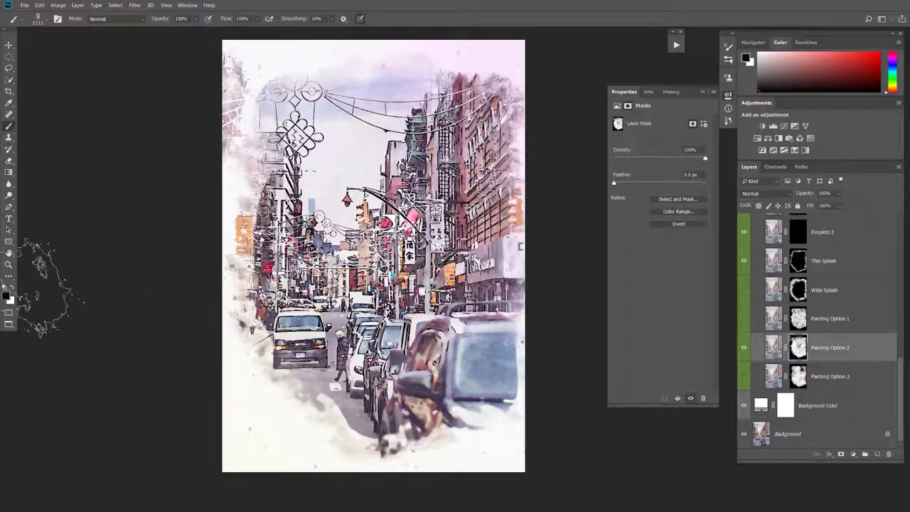
pyautogui.click(260, 88)
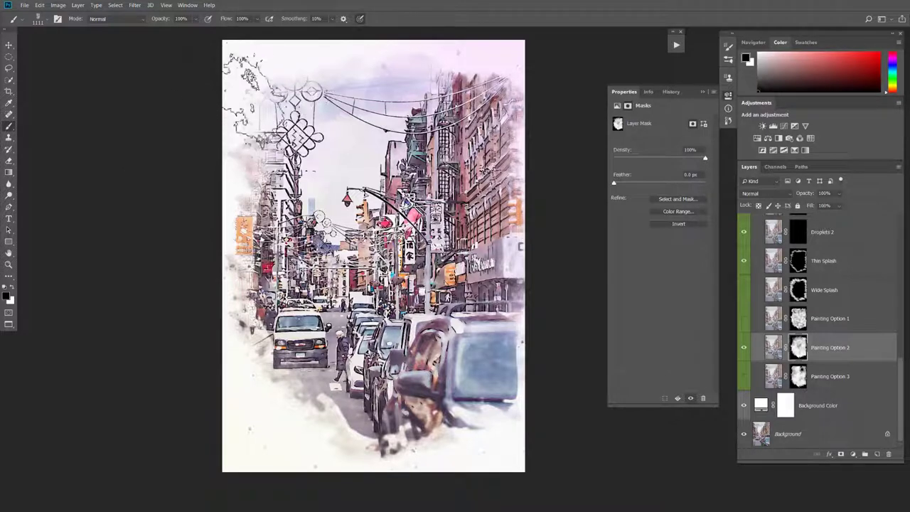
pyautogui.moveTo(292, 391)
pyautogui.mouseDown()
pyautogui.moveTo(419, 440)
pyautogui.moveTo(484, 388)
pyautogui.moveTo(501, 150)
pyautogui.mouseUp()
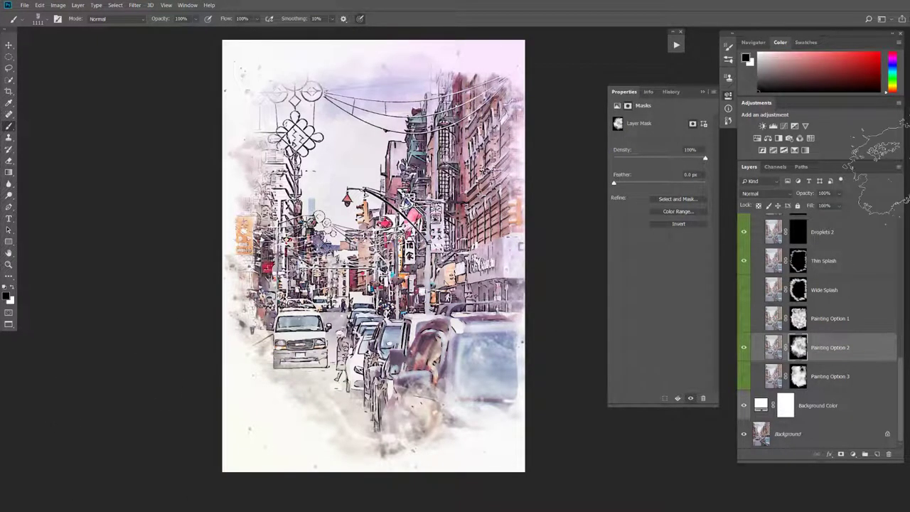
pyautogui.press('v')
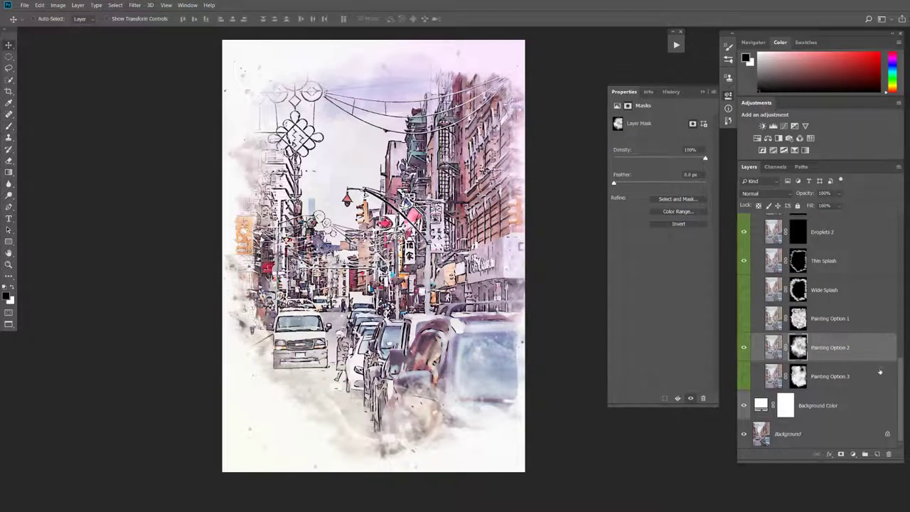
pyautogui.keyDown('alt'); pyautogui.click(745, 433); pyautogui.keyUp('alt')
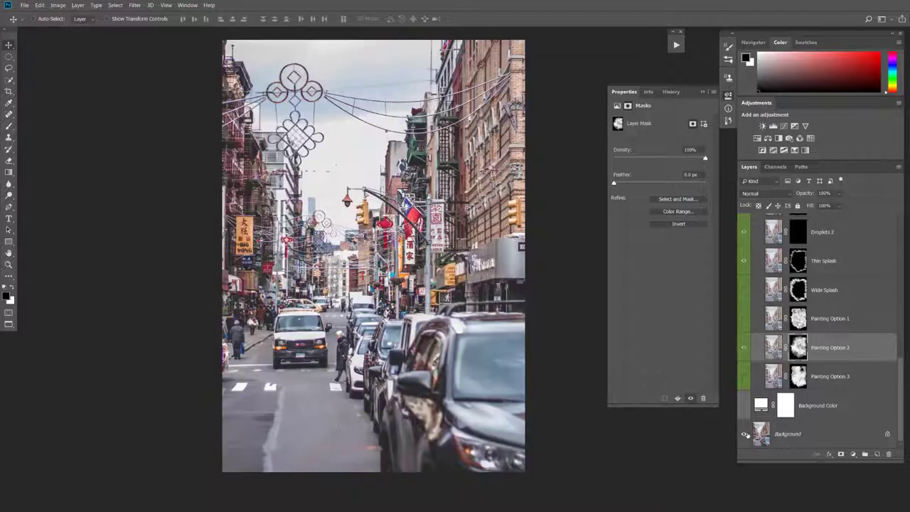
pyautogui.keyDown('alt'); pyautogui.click(745, 434); pyautogui.keyUp('alt')
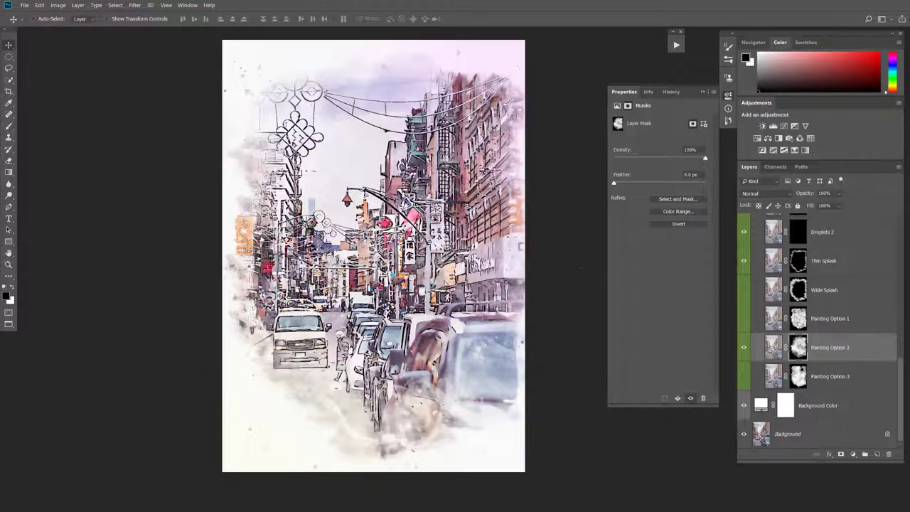